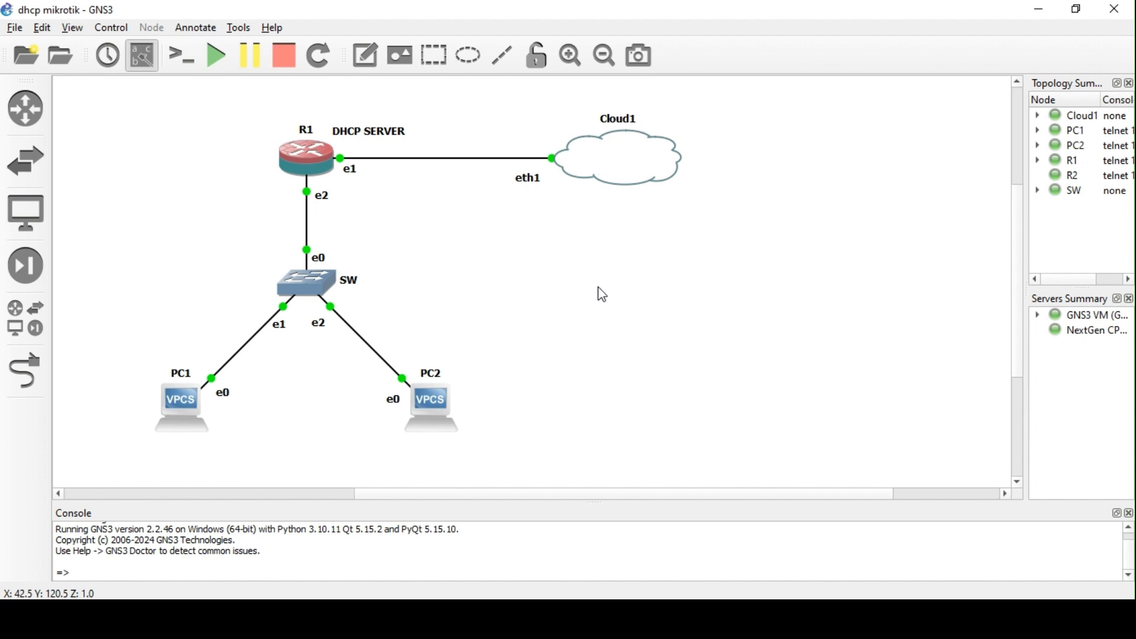
# - Log into router R1 at 192.168.179.135 from WinBox's Neighbors list and close the ARP list
pyautogui.click(432, 618)
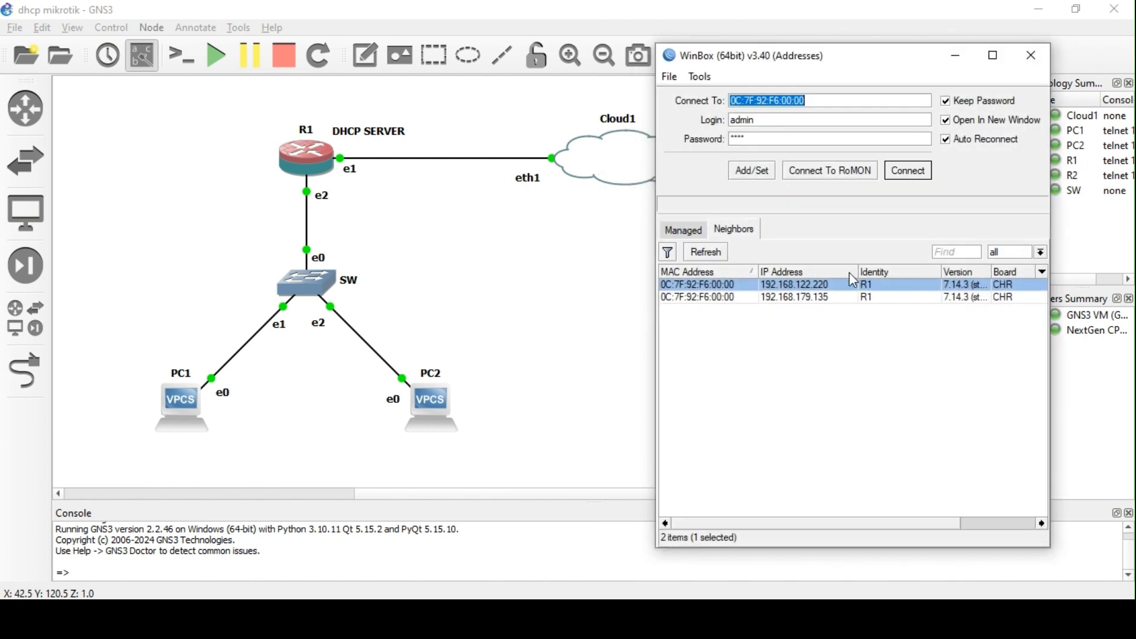
pyautogui.click(726, 258)
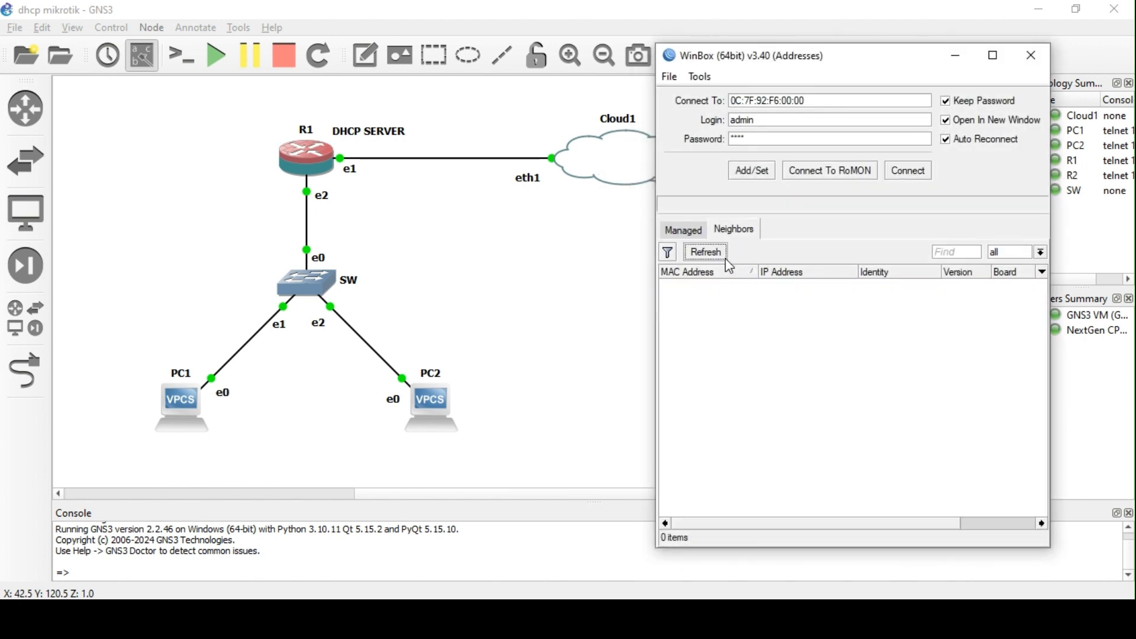
pyautogui.click(713, 286)
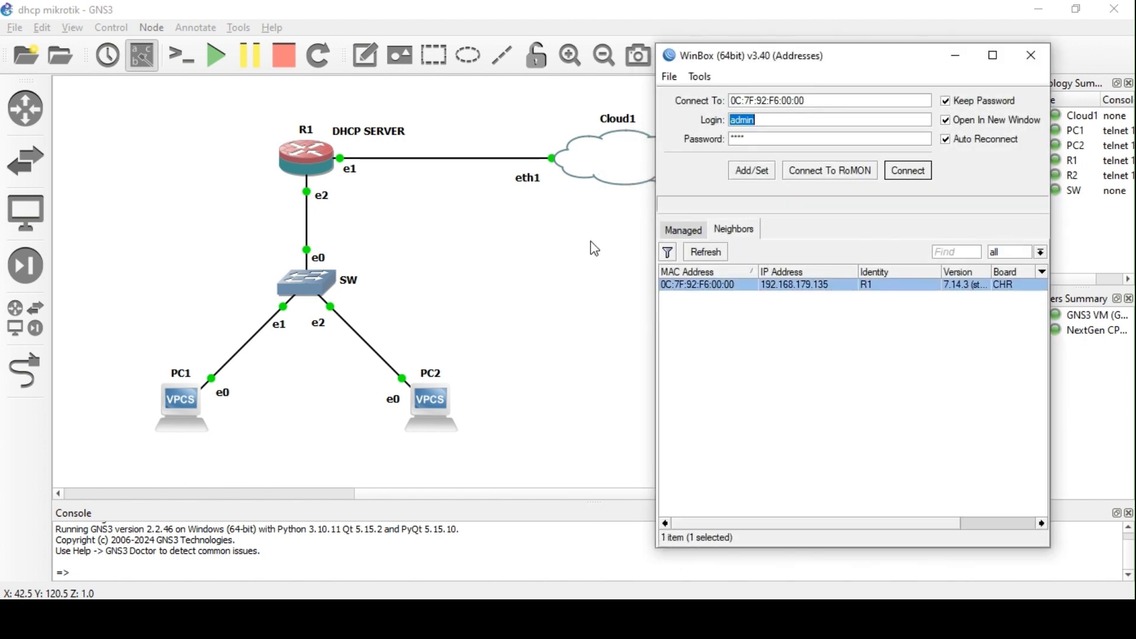
pyautogui.click(911, 173)
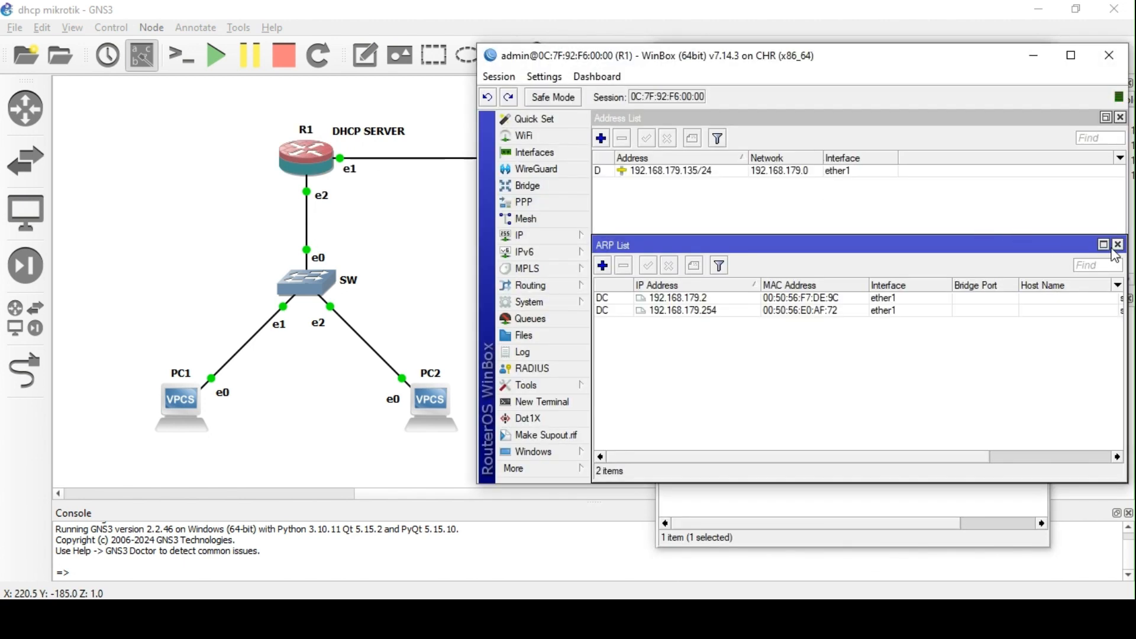
pyautogui.click(1118, 245)
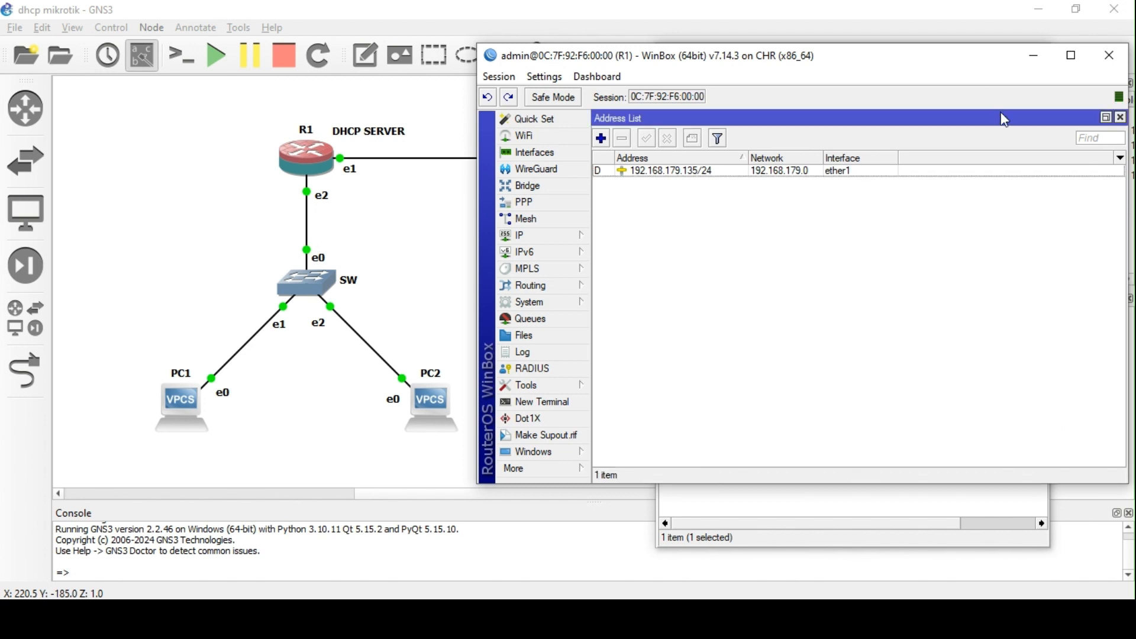
pyautogui.moveTo(956, 68); pyautogui.dragTo(946, 115)
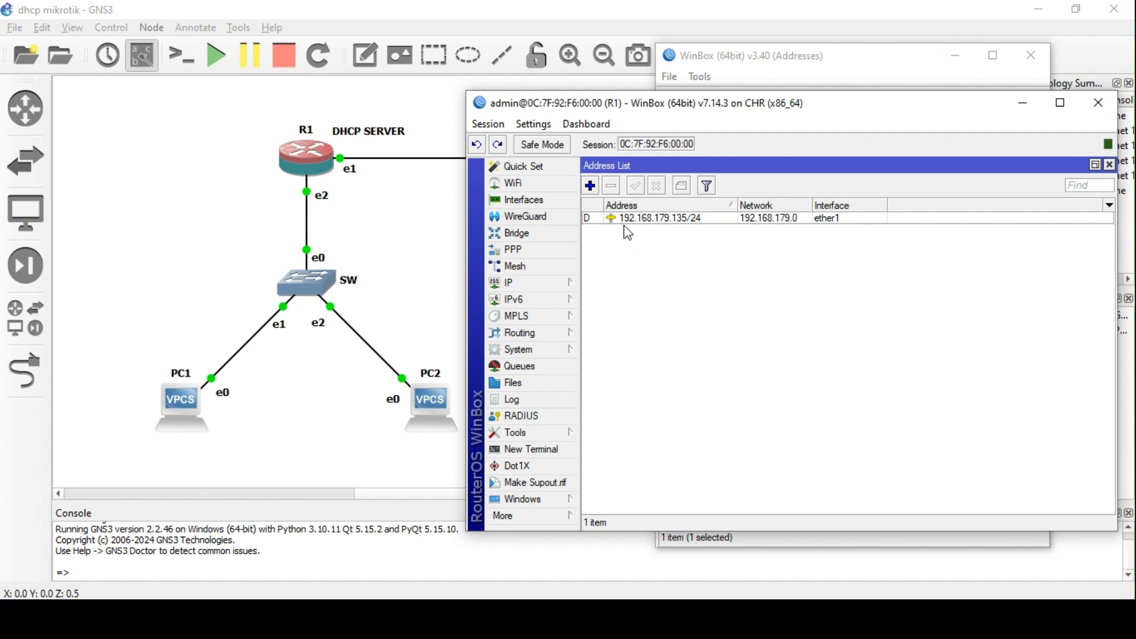
# - Add the address 192.168.10.1/24 on interface ether2 to R1's address list
pyautogui.click(590, 186)
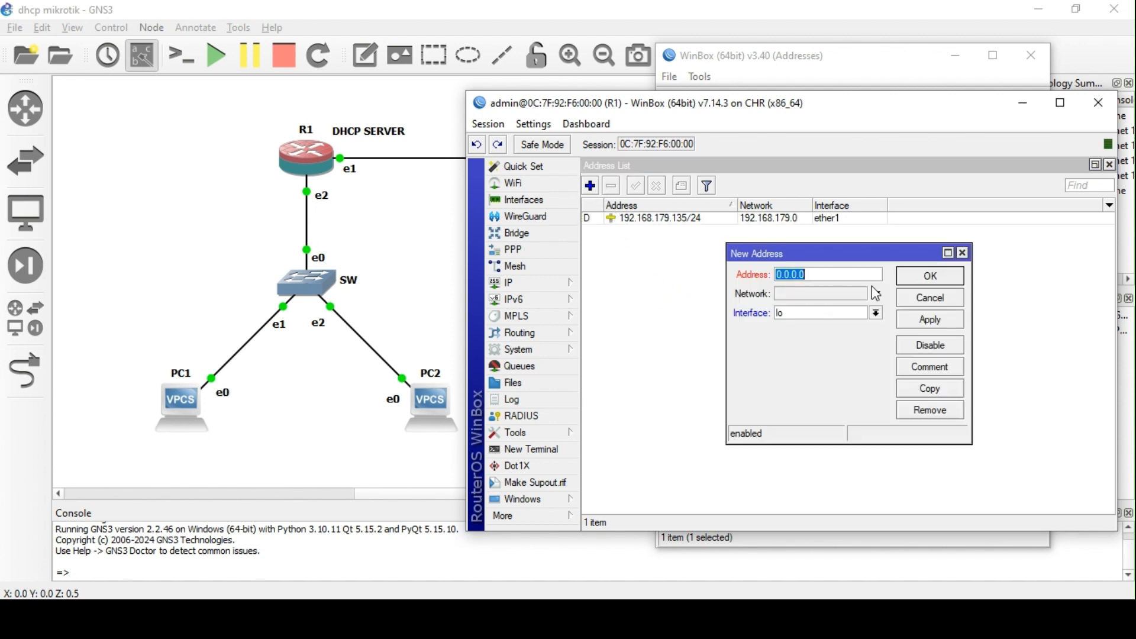
pyautogui.click(877, 313)
pyautogui.click(837, 333)
pyautogui.click(820, 275)
pyautogui.moveTo(820, 275); pyautogui.dragTo(687, 282)
pyautogui.write('192.1')
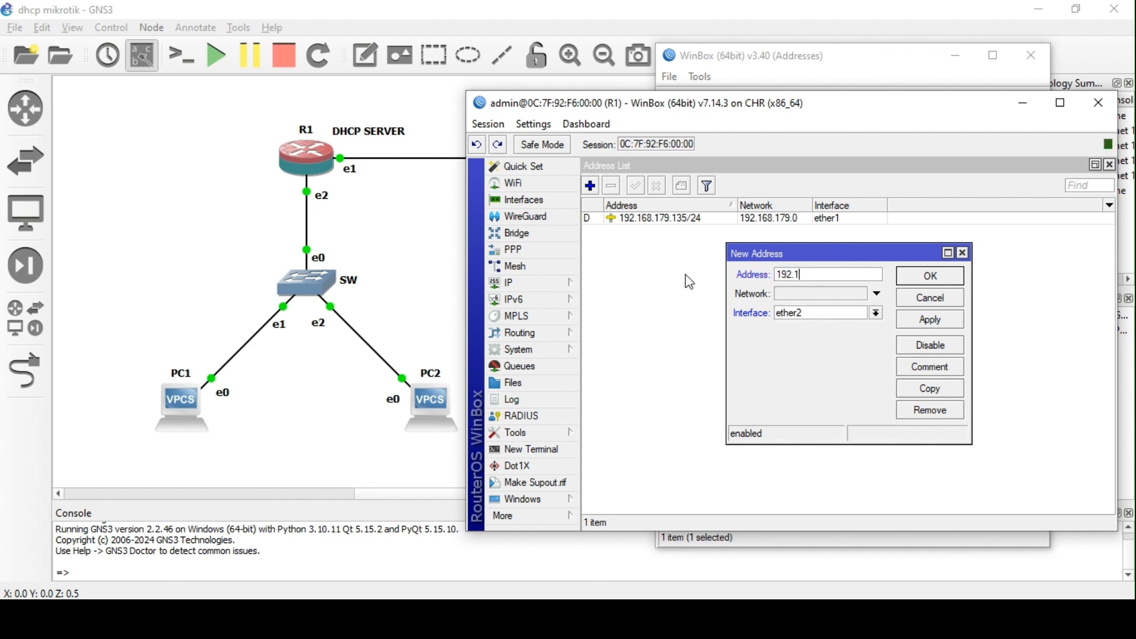
pyautogui.write('68.10.1/24')
pyautogui.click(926, 321)
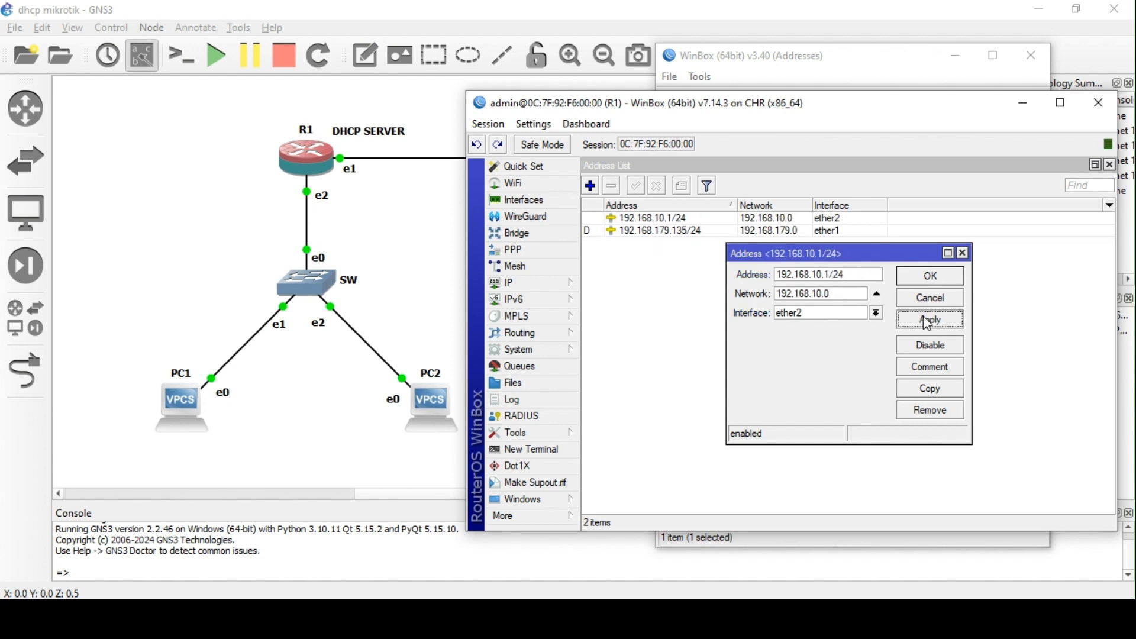
pyautogui.click(937, 278)
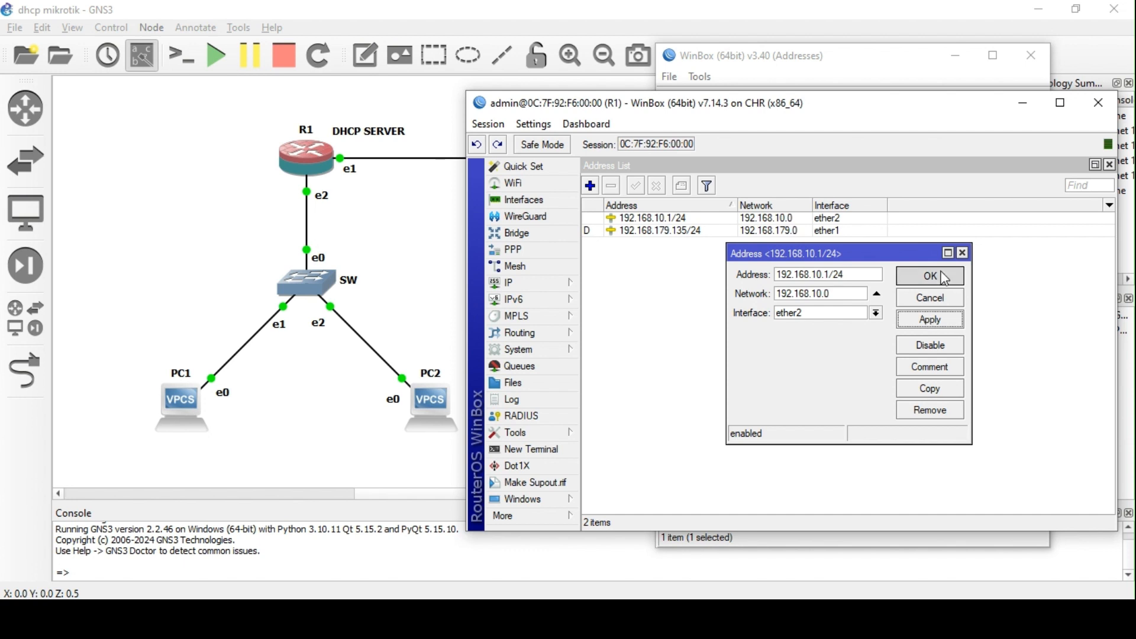
pyautogui.click(524, 282)
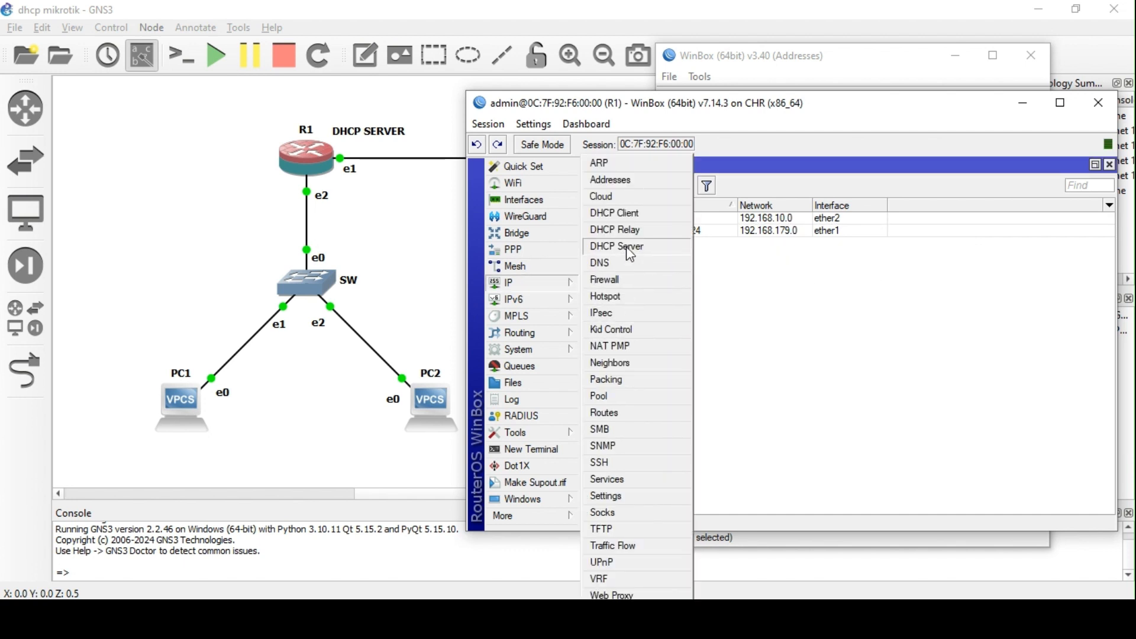
# - Open IP > DHCP Server and discard a draft server, leaving the list with 0 servers
pyautogui.click(628, 246)
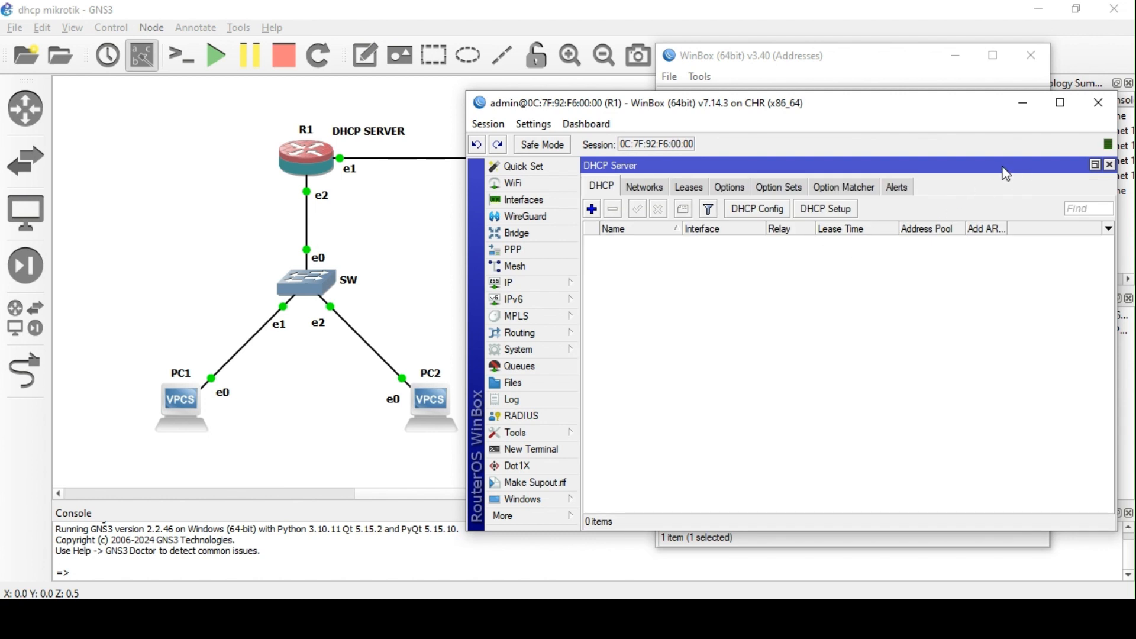
pyautogui.click(956, 56)
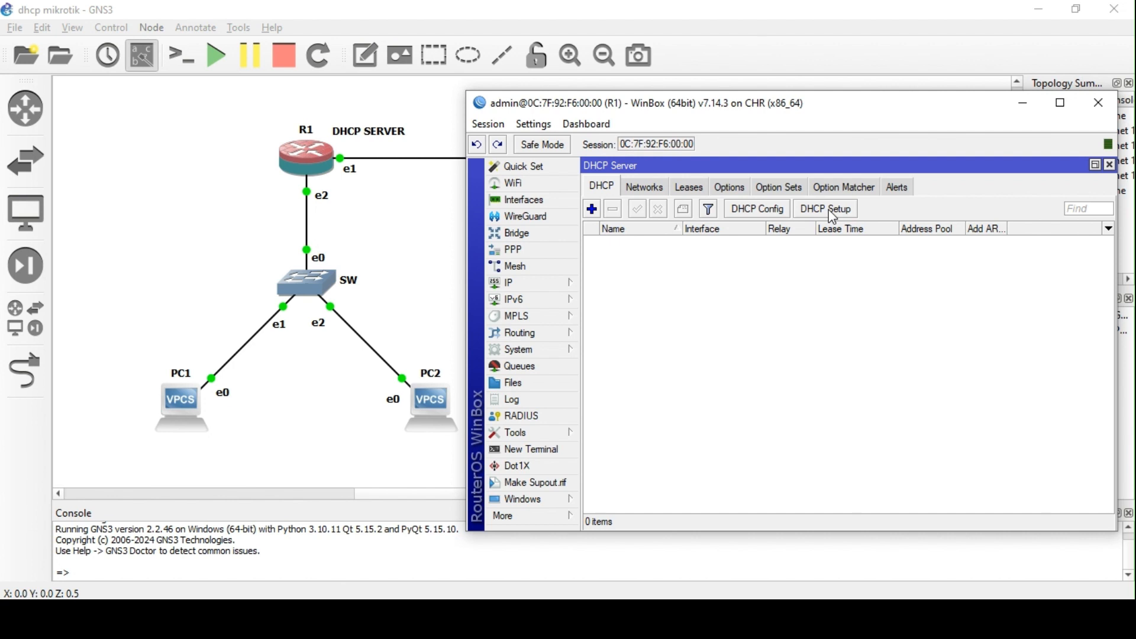
pyautogui.click(592, 209)
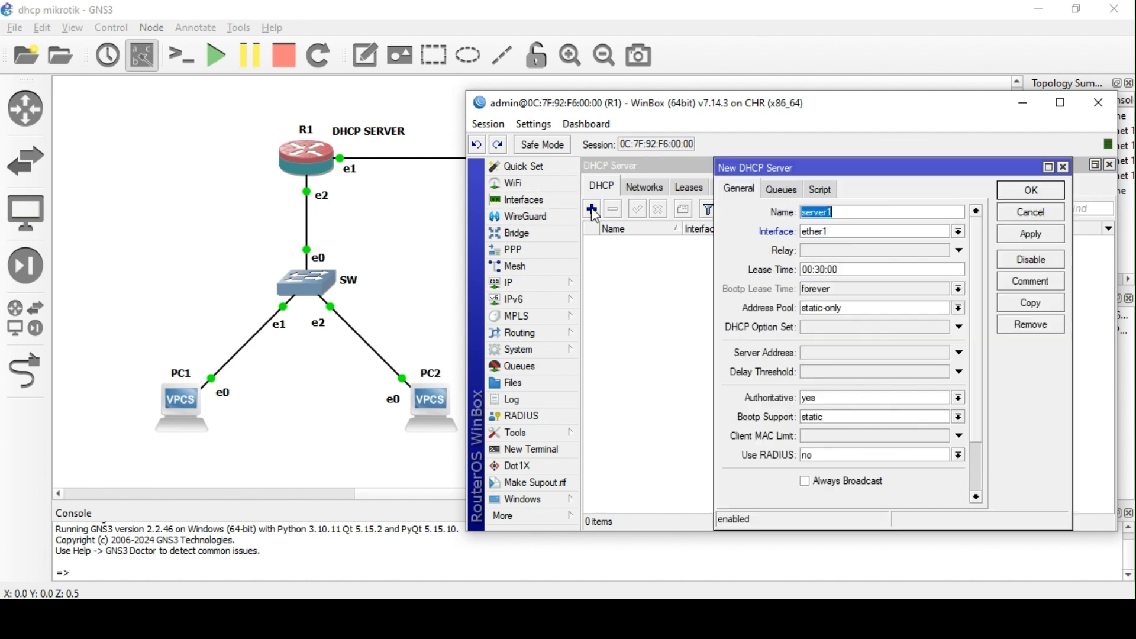
pyautogui.click(1063, 167)
pyautogui.click(540, 285)
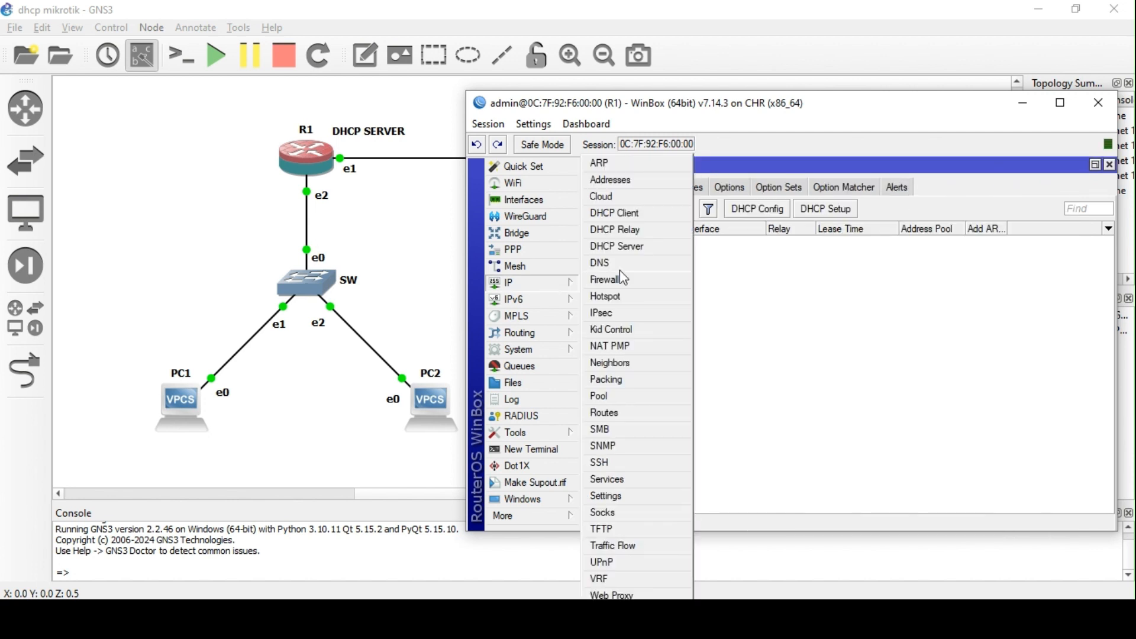
# - Create IP pool pool1 with range 192.168.10.11-192.168.10.254
pyautogui.click(623, 398)
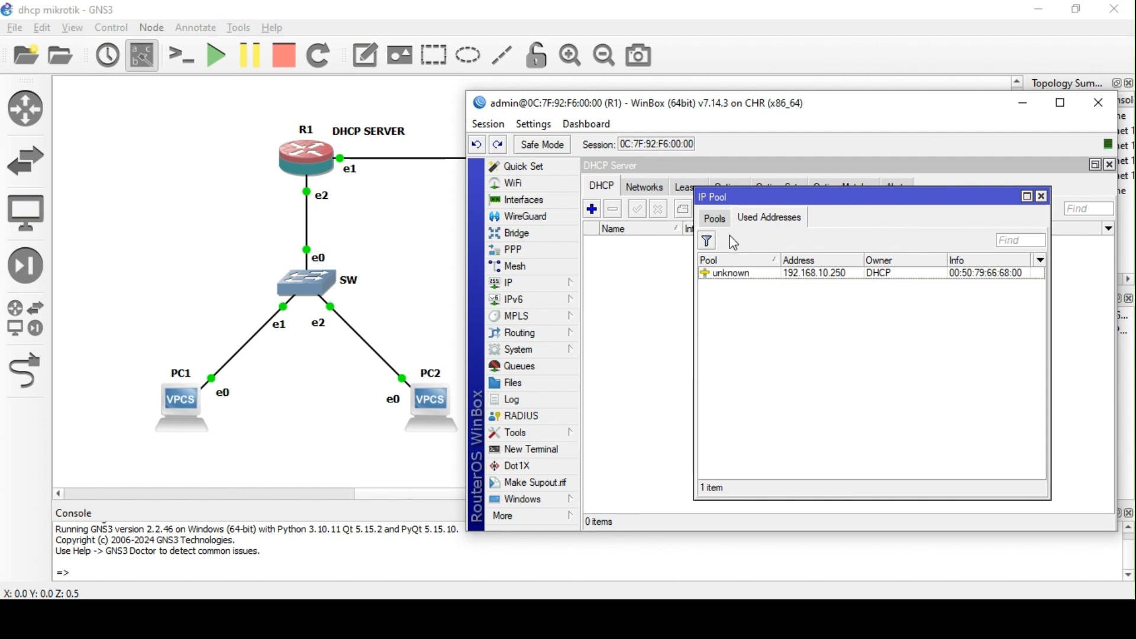
pyautogui.click(715, 219)
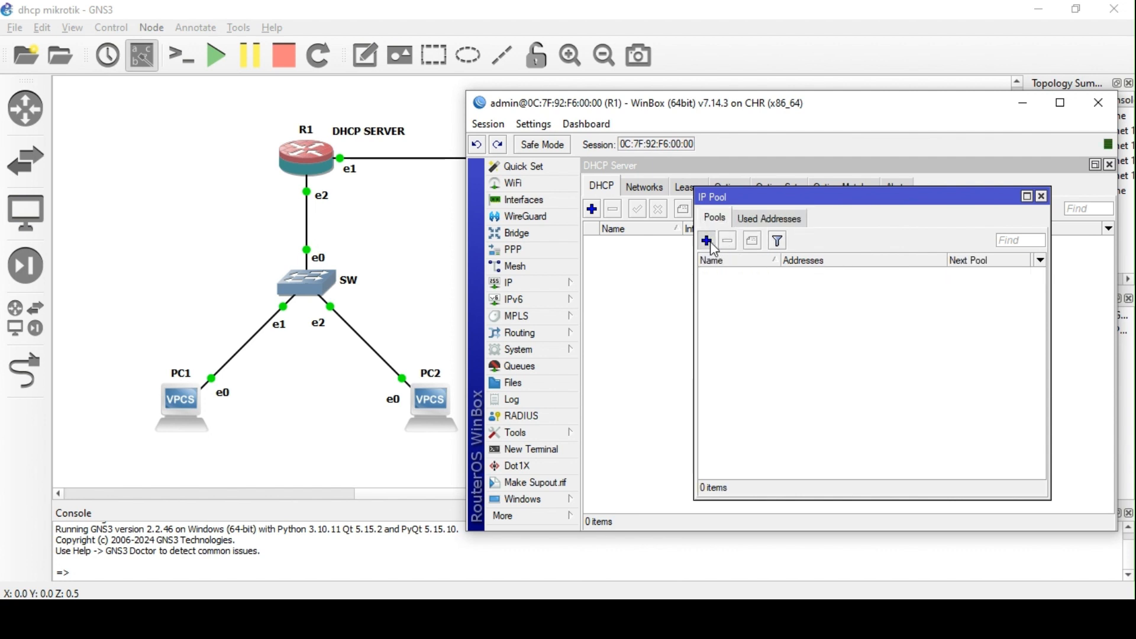
pyautogui.click(707, 241)
pyautogui.press('Tab')
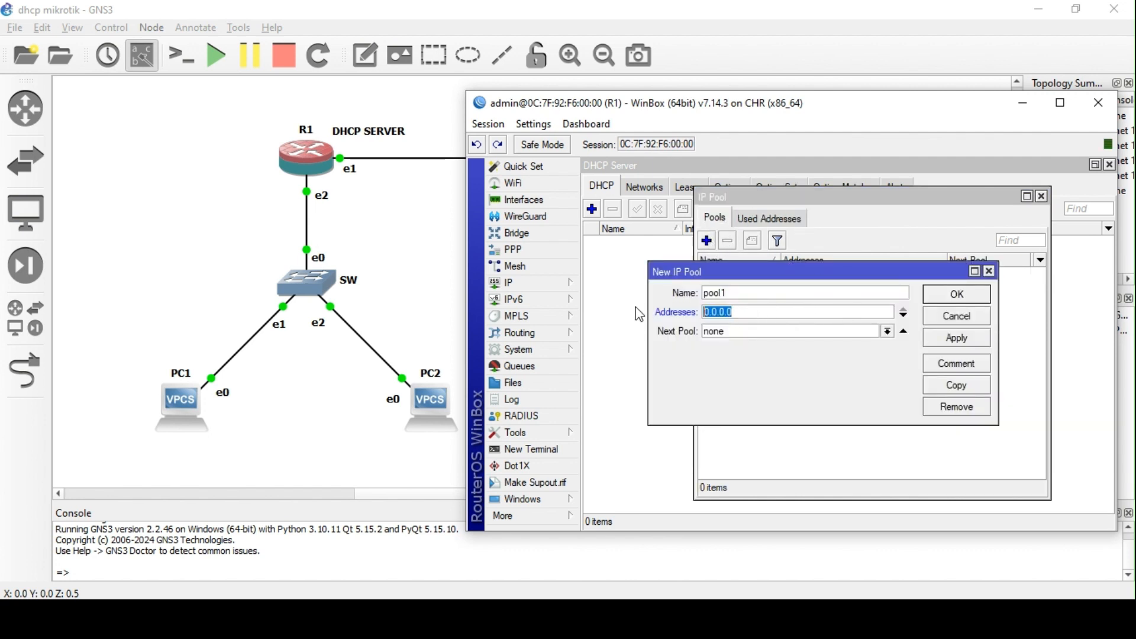
pyautogui.write('192.168.10.11')
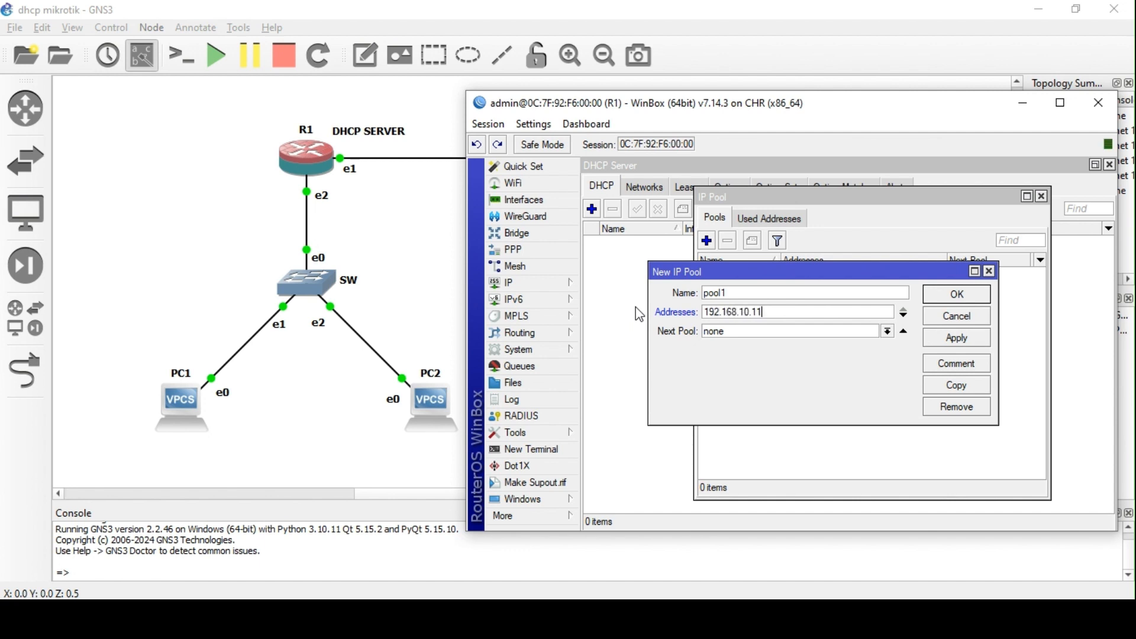
pyautogui.write('-192.168.10.254')
pyautogui.press('Return')
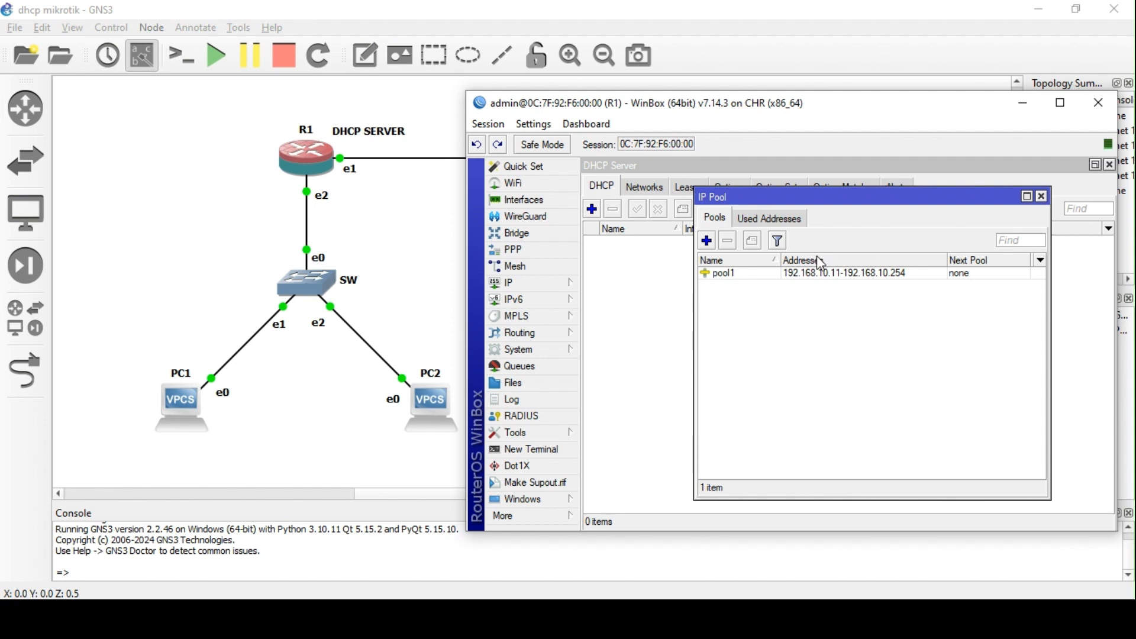
pyautogui.click(1042, 196)
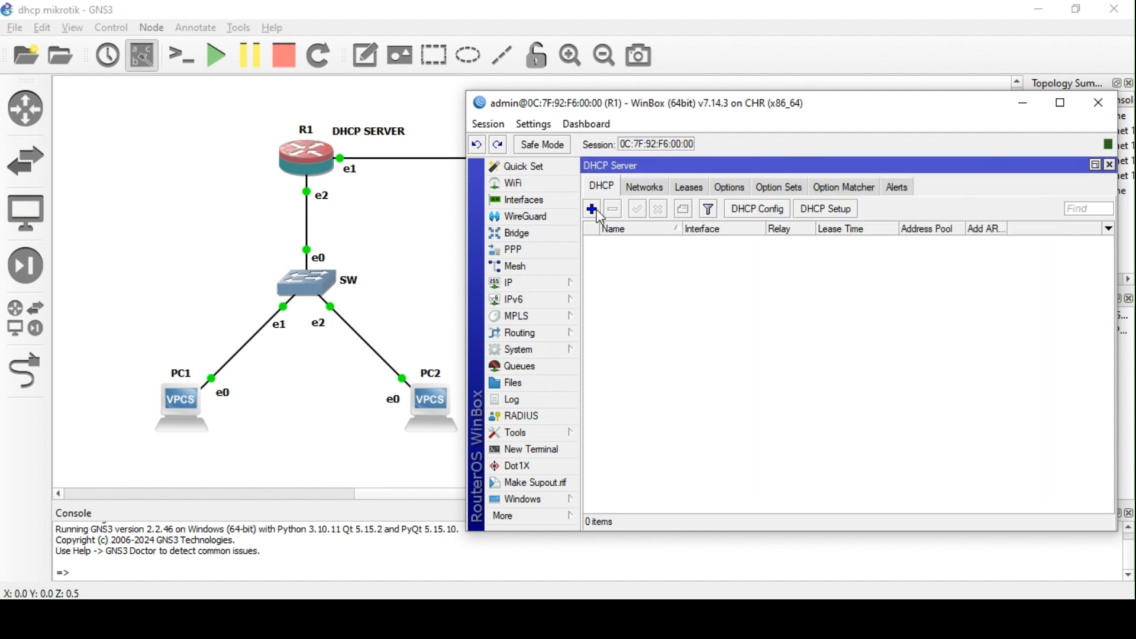
# - Add DHCP server server1 on ether2 using pool1, with the default 00:30:00 lease time
pyautogui.click(591, 209)
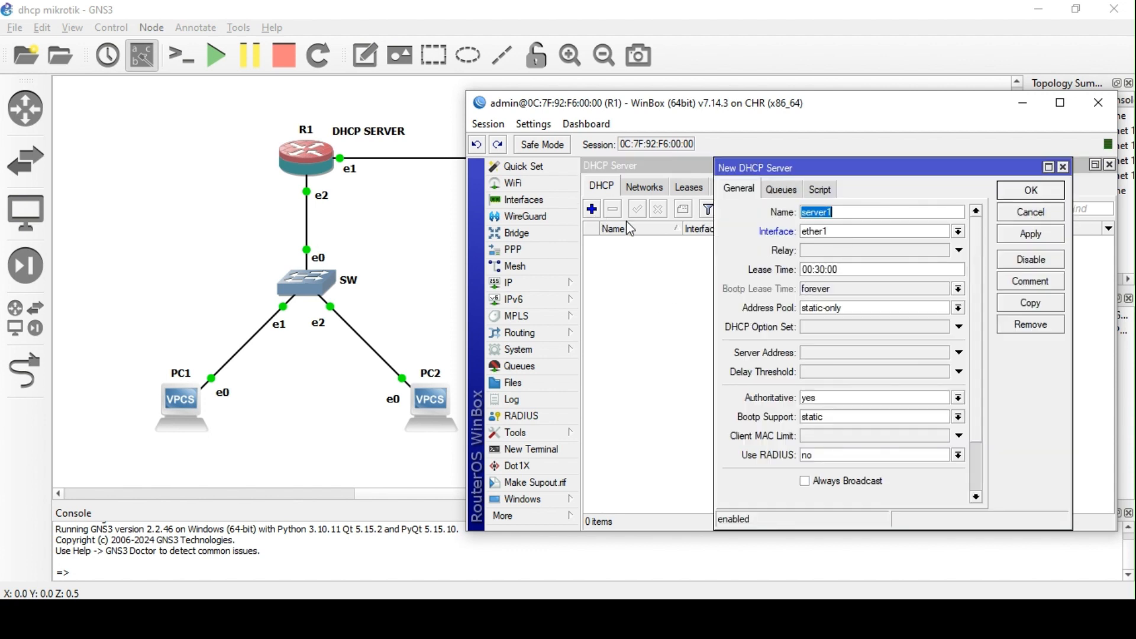
pyautogui.click(823, 320)
pyautogui.click(828, 329)
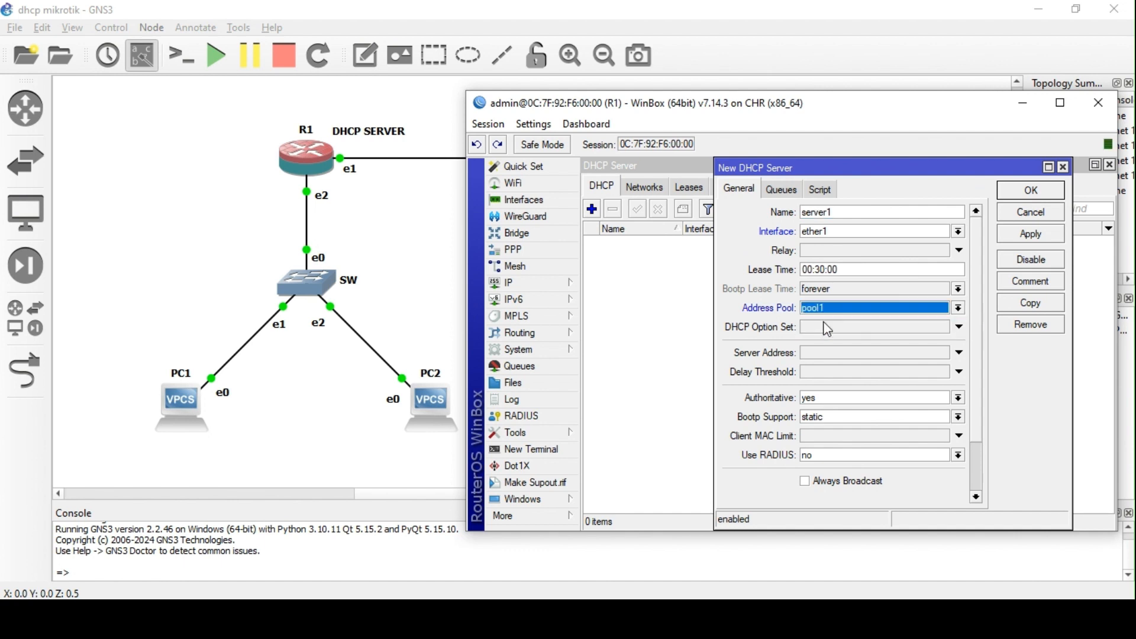
pyautogui.click(868, 232)
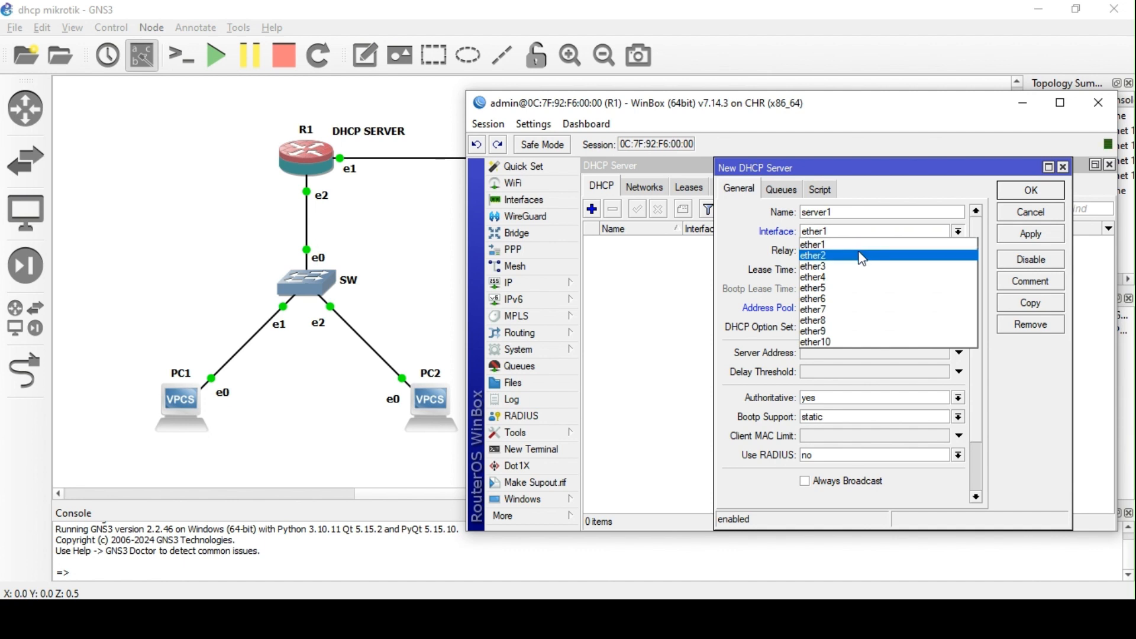
pyautogui.click(862, 256)
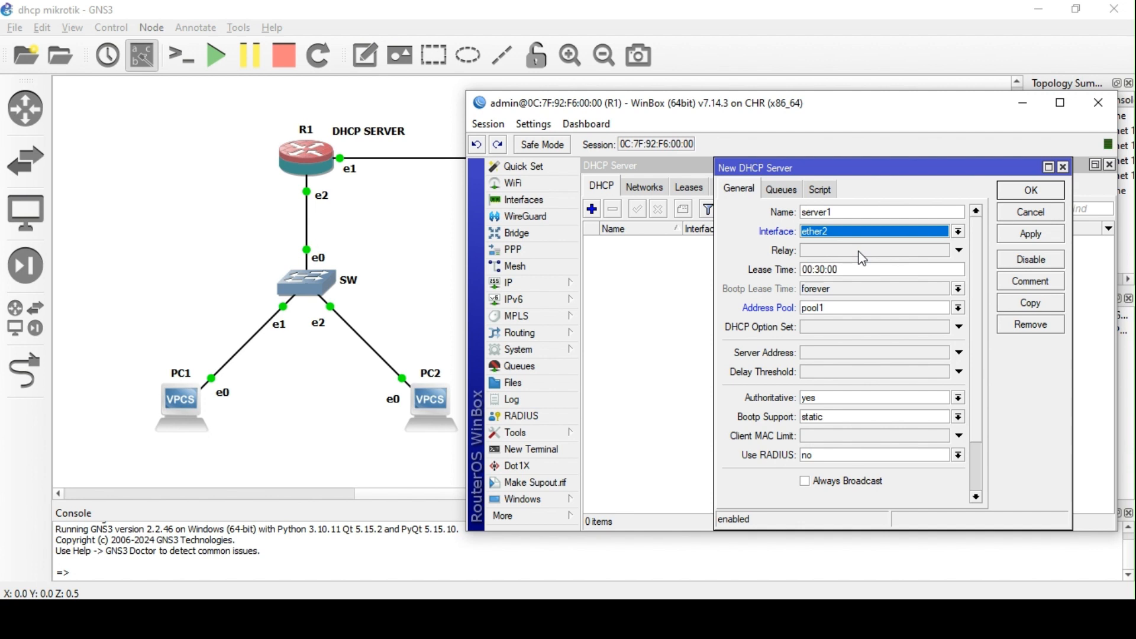
pyautogui.scroll(-1, 874, 291)
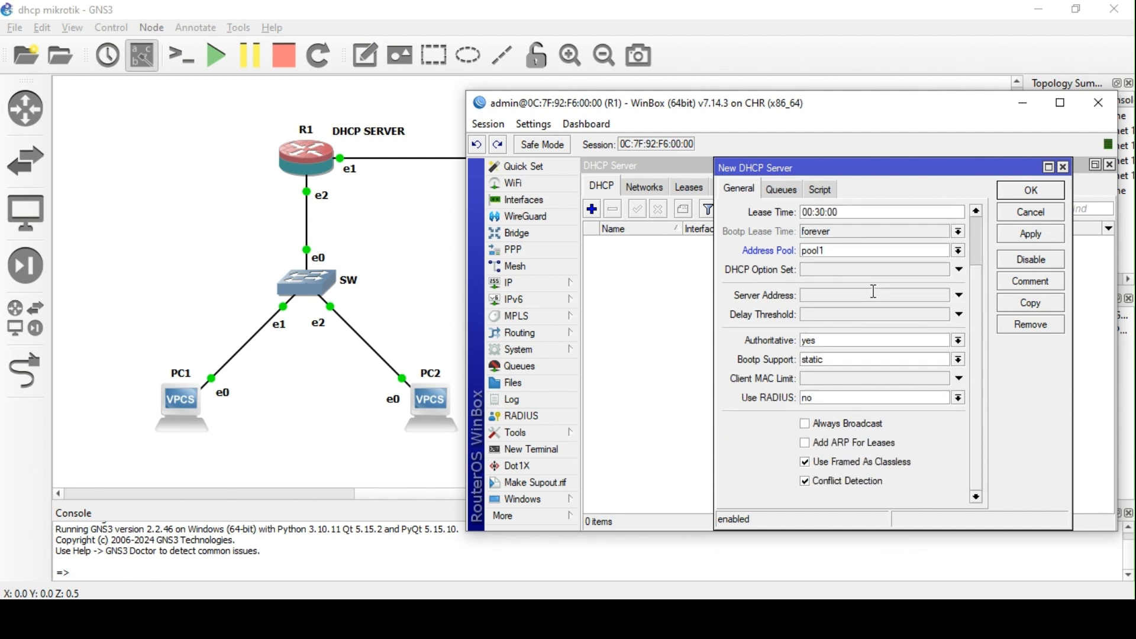
pyautogui.scroll(1, 874, 291)
pyautogui.click(1031, 234)
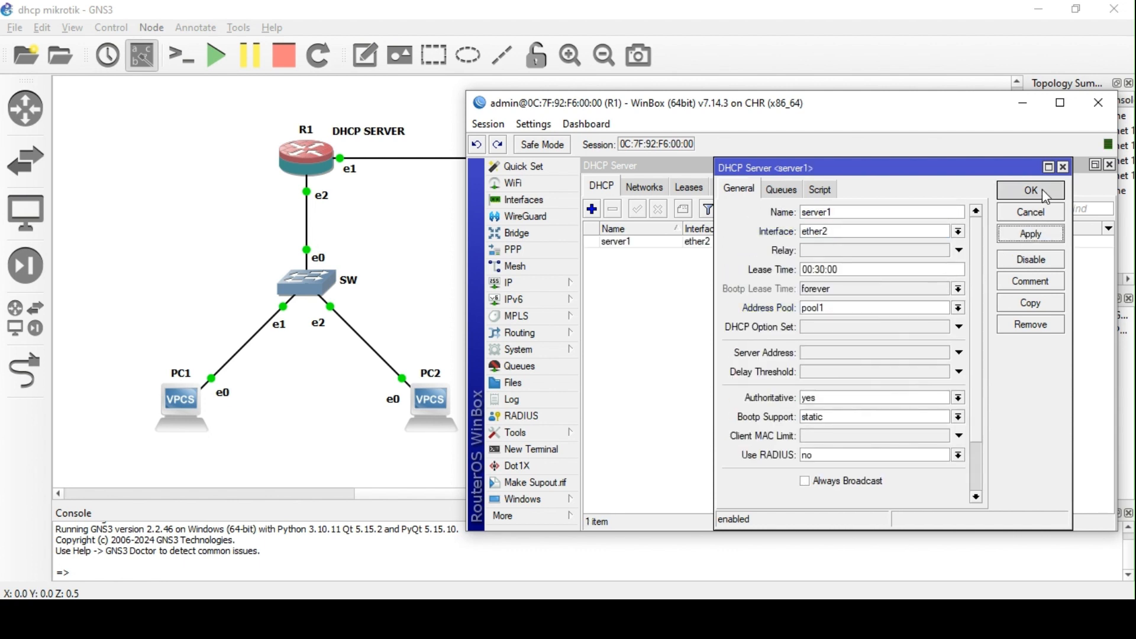
pyautogui.click(1046, 197)
pyautogui.click(645, 186)
# - Add DHCP network 192.168.10.0/24 with gateway 192.168.10.1 and a netmask
pyautogui.click(592, 209)
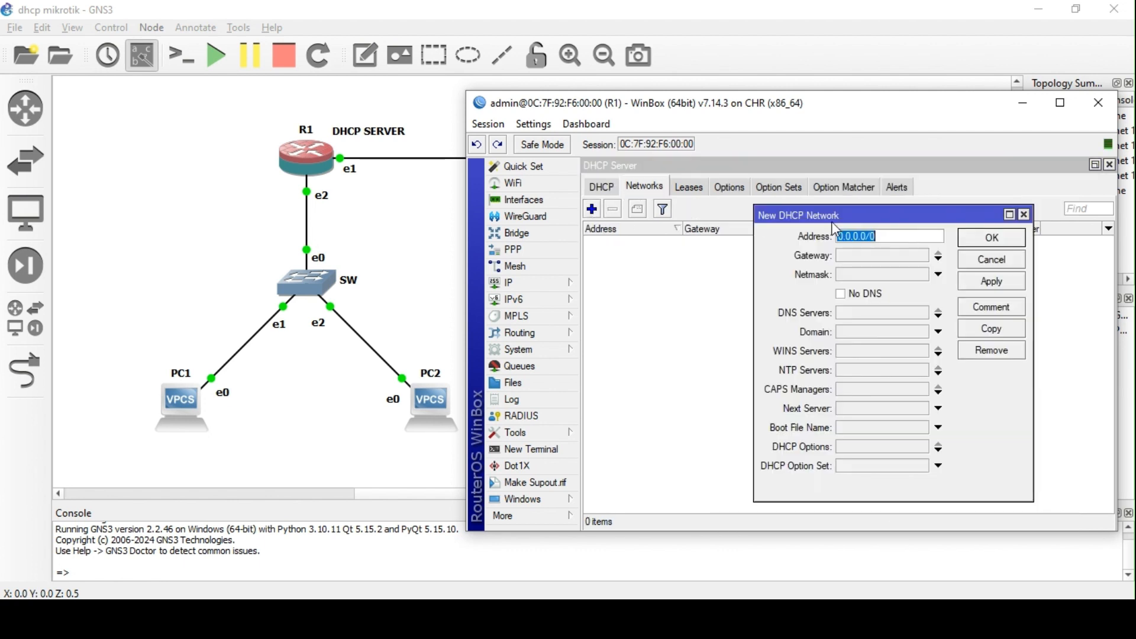
pyautogui.write('192.168.10.0/24')
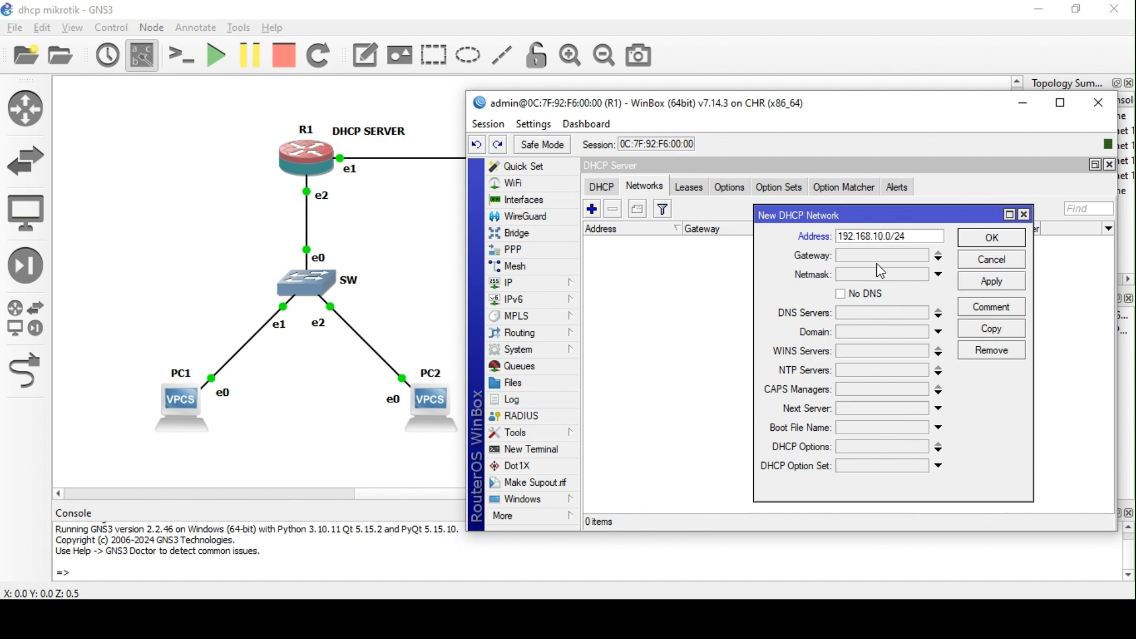
pyautogui.click(882, 257)
pyautogui.write('192.168.10.1')
pyautogui.click(885, 278)
pyautogui.write('255')
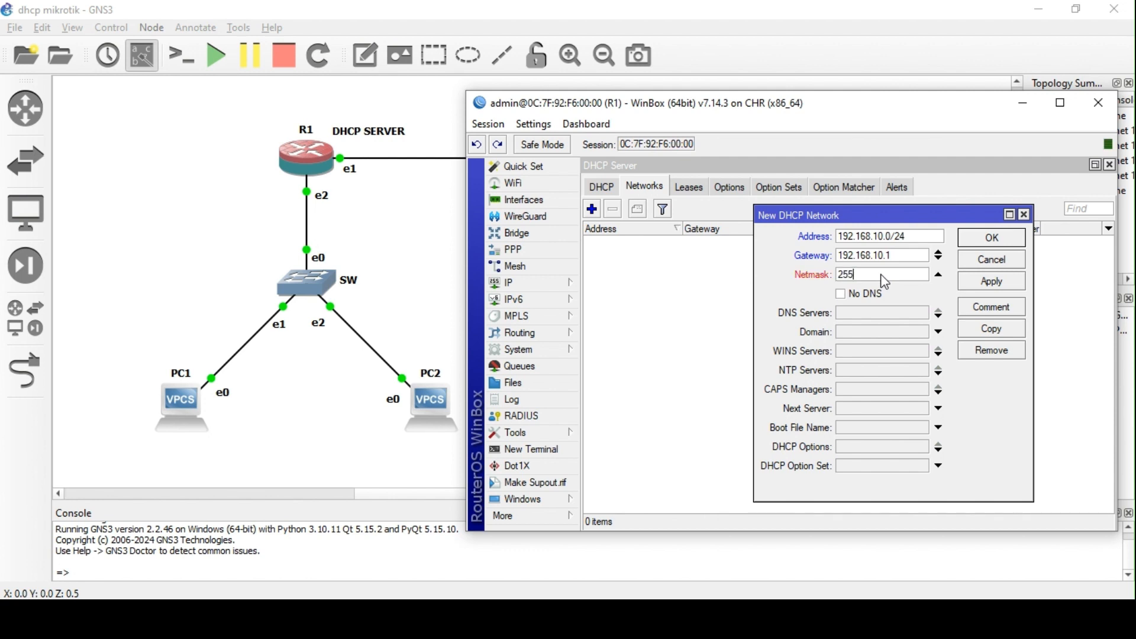
pyautogui.write('.255.')
pyautogui.write('5.0')
pyautogui.press('Return')
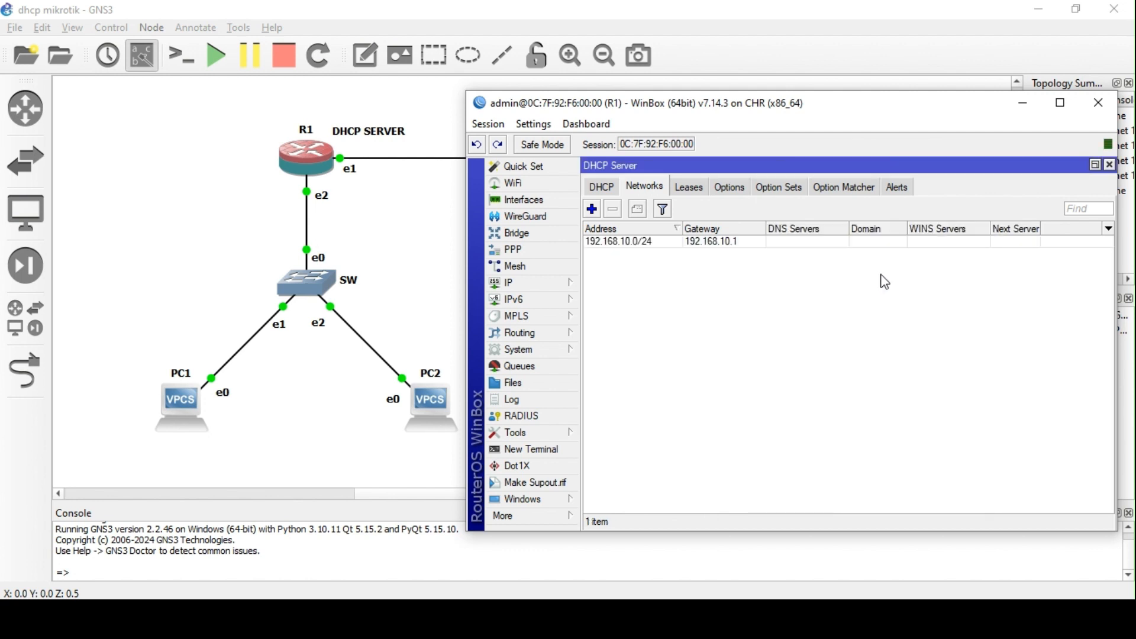
# - Edit the network to add DNS server 8.8.8.8, a domain name and NTP server 172.30.10.1
pyautogui.doubleClick(790, 248)
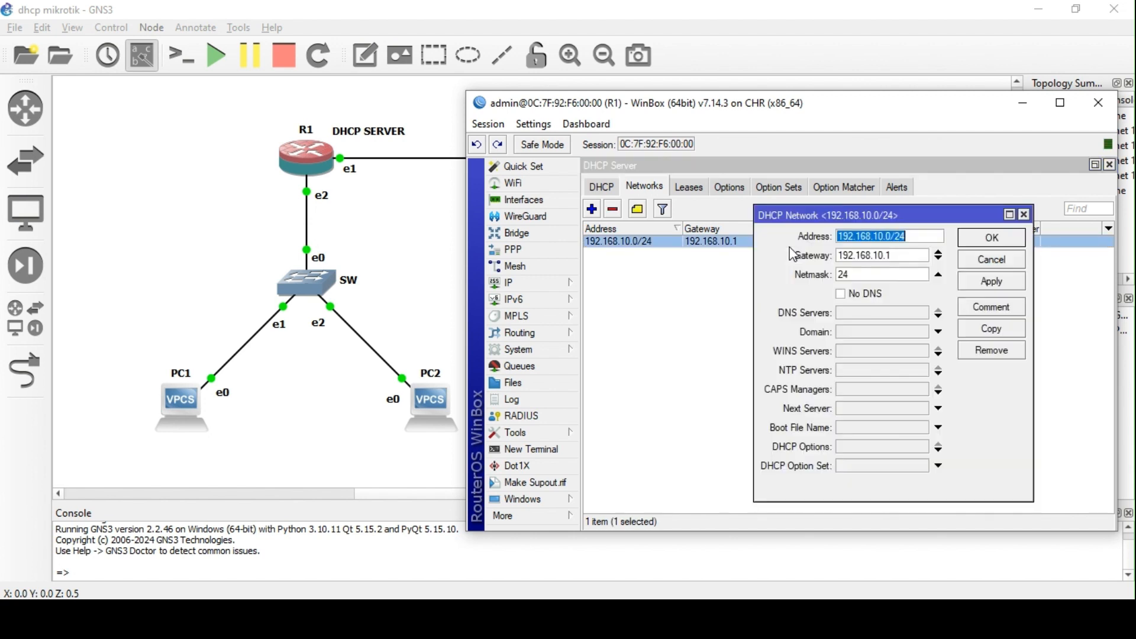
pyautogui.click(869, 312)
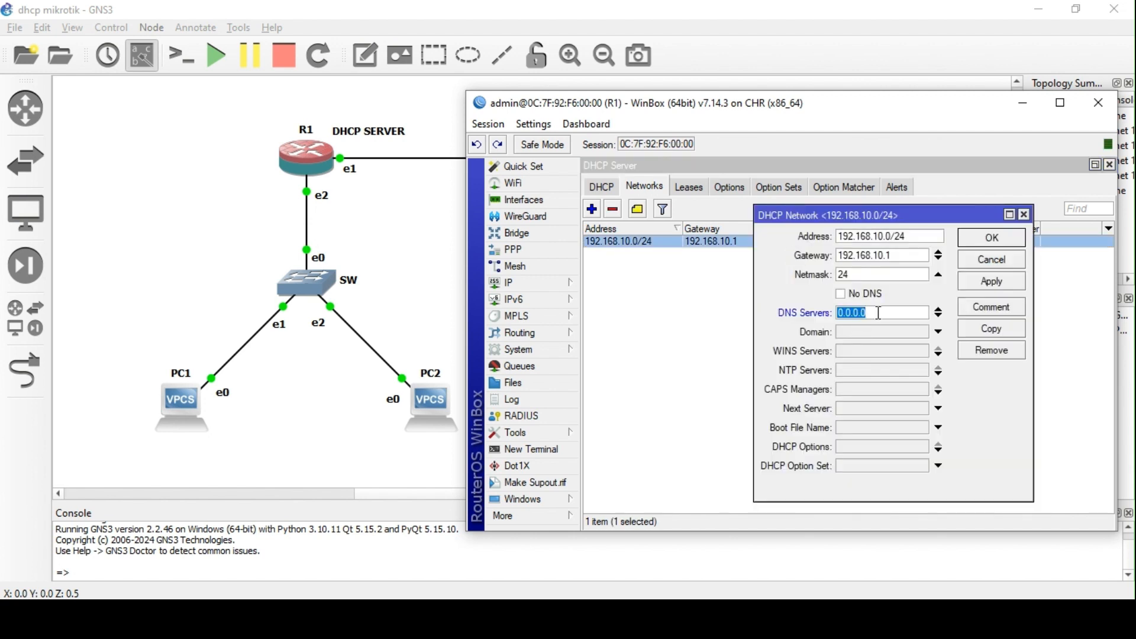
pyautogui.write('8.8.8.8')
pyautogui.click(881, 332)
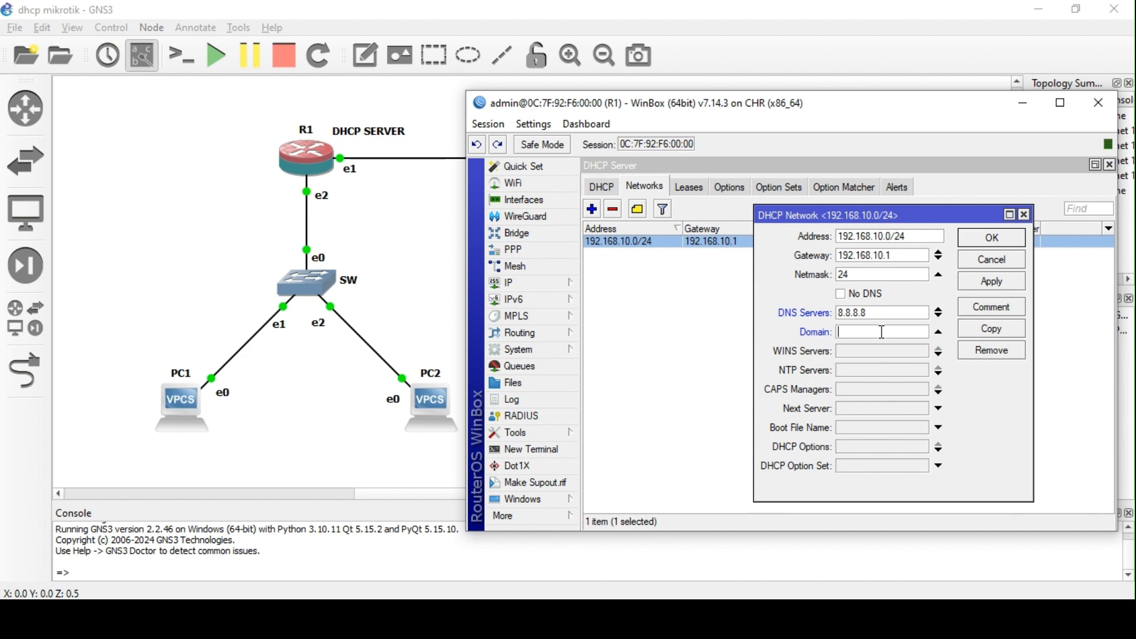
pyautogui.write('r1loca')
pyautogui.press('BackSpace')
pyautogui.press('BackSpace')
pyautogui.press('BackSpace')
pyautogui.press('BackSpace')
pyautogui.write('.loca')
pyautogui.click(876, 365)
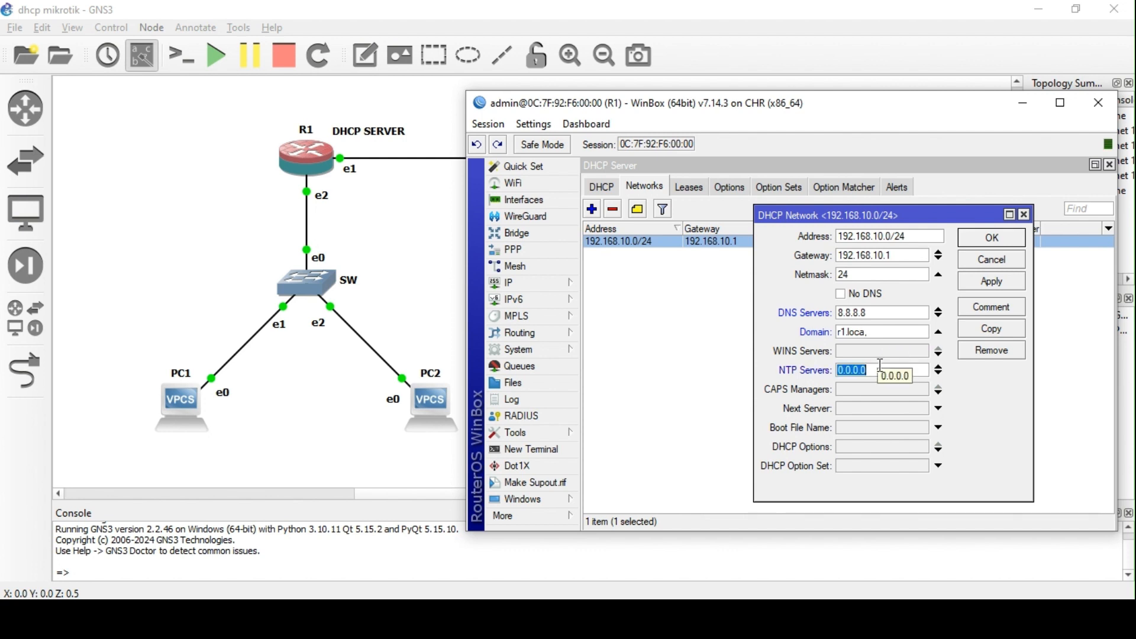
pyautogui.write('172.30.10.1')
# - Unset the network's NTP, WINS, domain and netmask fields and save it
pyautogui.click(857, 351)
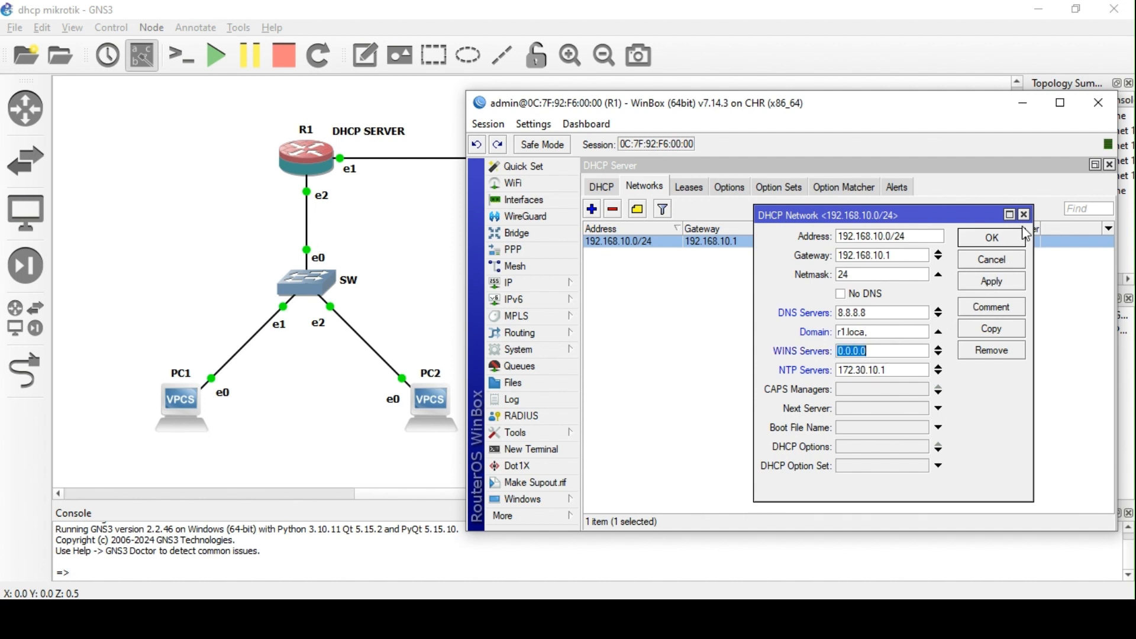
pyautogui.click(938, 367)
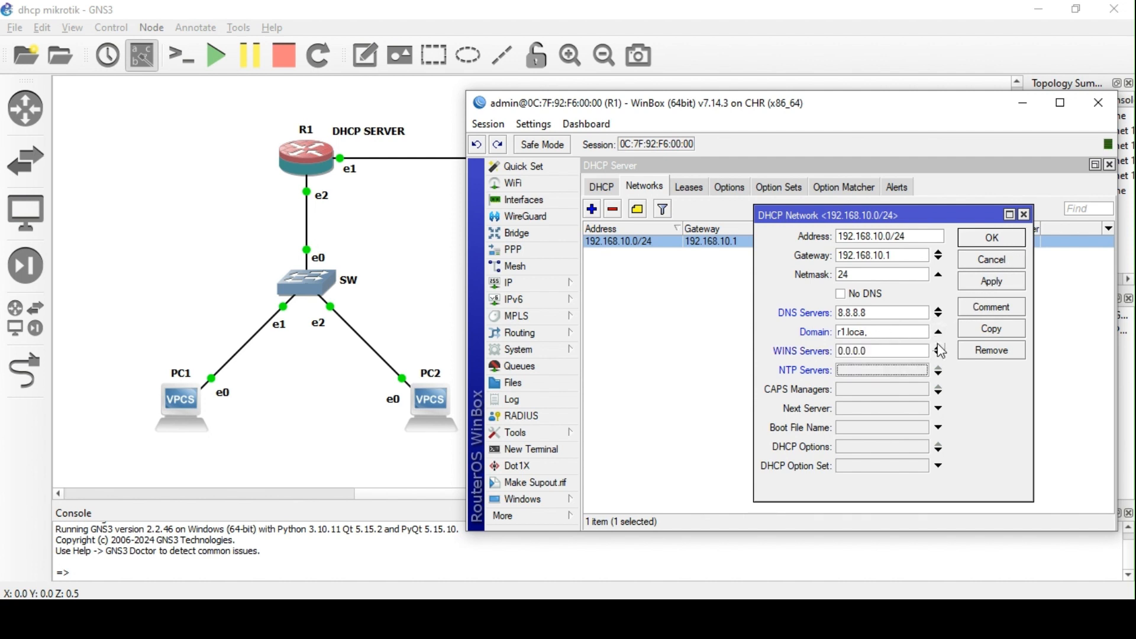
pyautogui.click(939, 351)
pyautogui.click(939, 332)
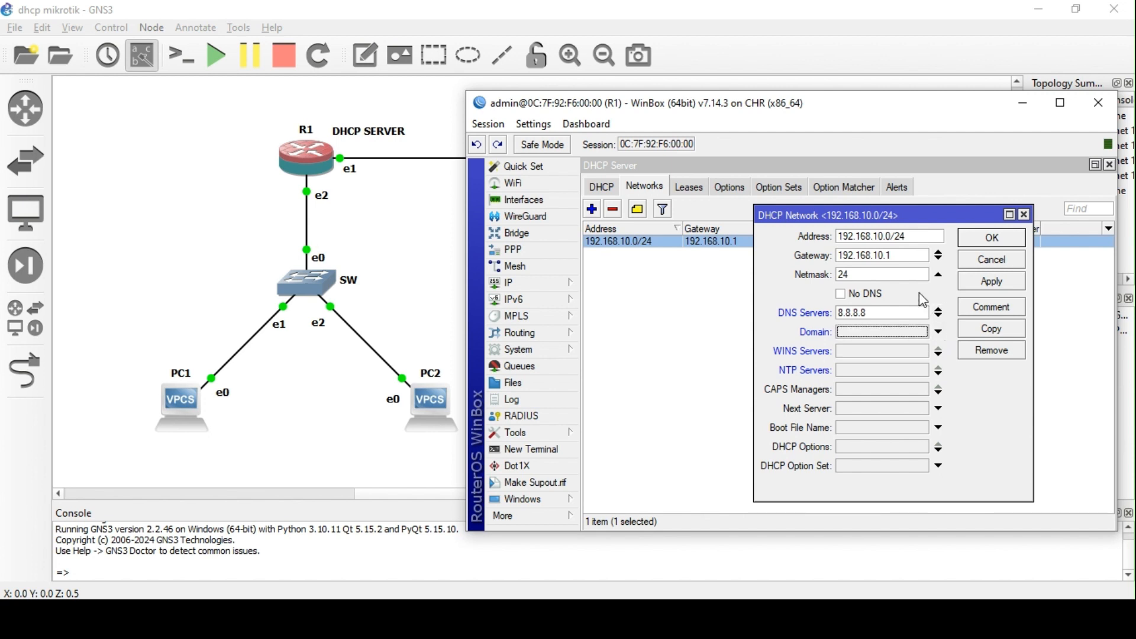
pyautogui.click(939, 274)
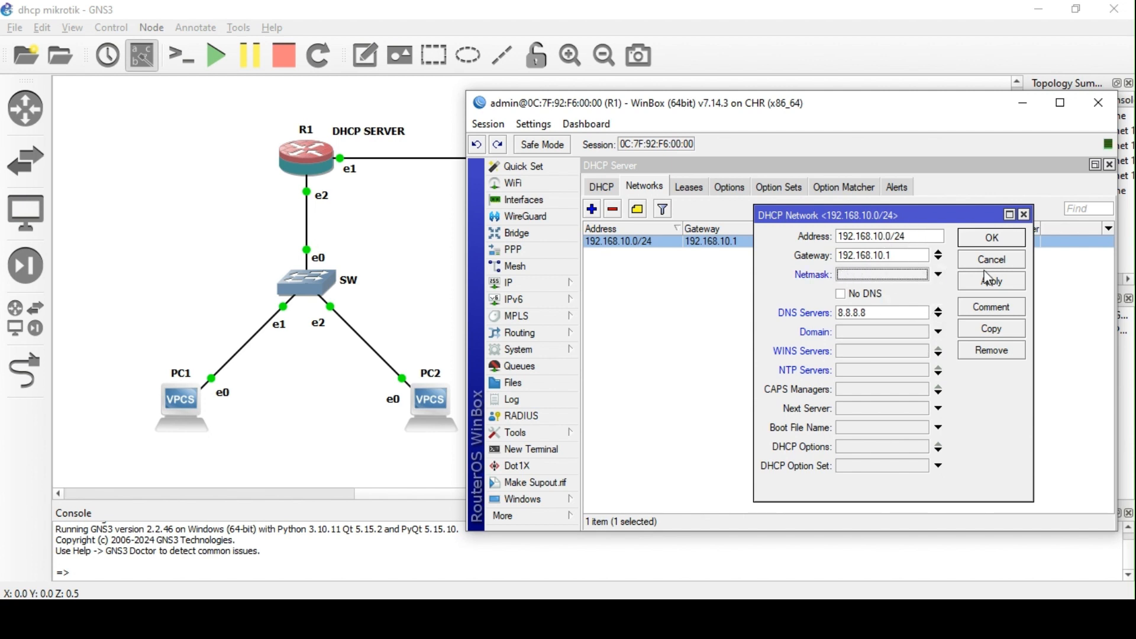
pyautogui.click(999, 279)
pyautogui.click(1000, 239)
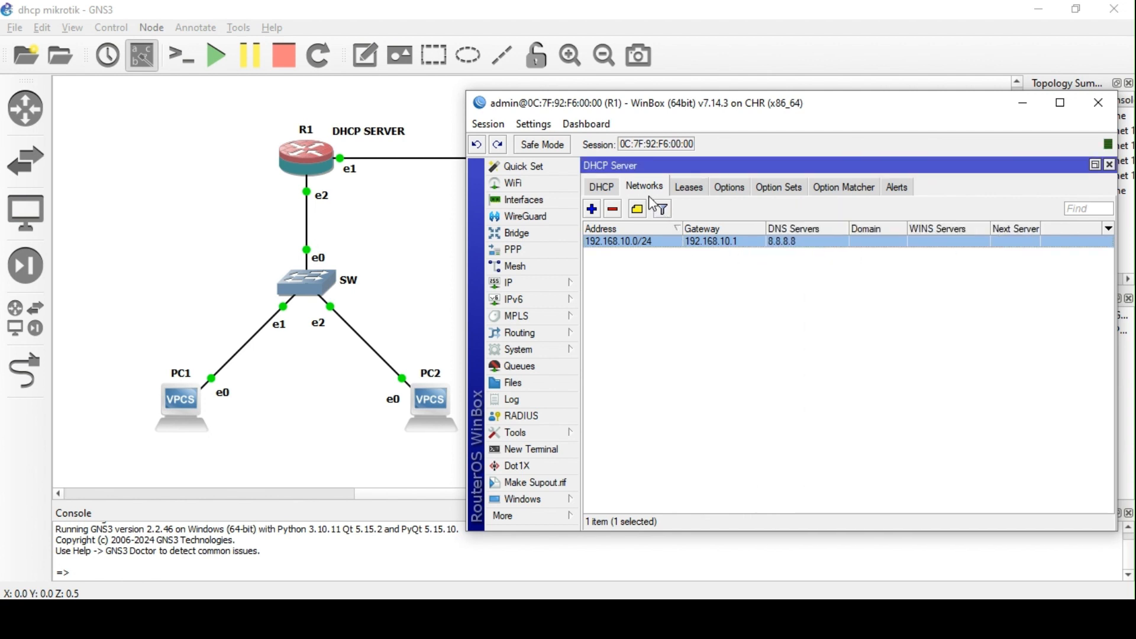
# - Delete the 192.168.10.0/24 DHCP network and DHCP server server1
pyautogui.click(614, 210)
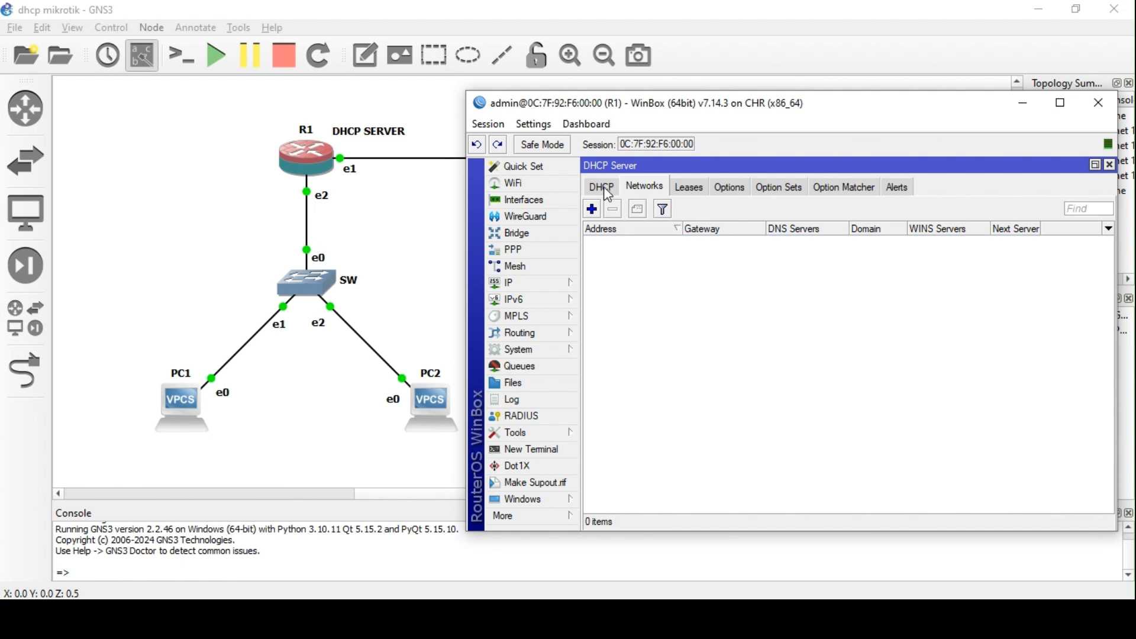
pyautogui.click(602, 187)
pyautogui.click(629, 242)
pyautogui.click(613, 209)
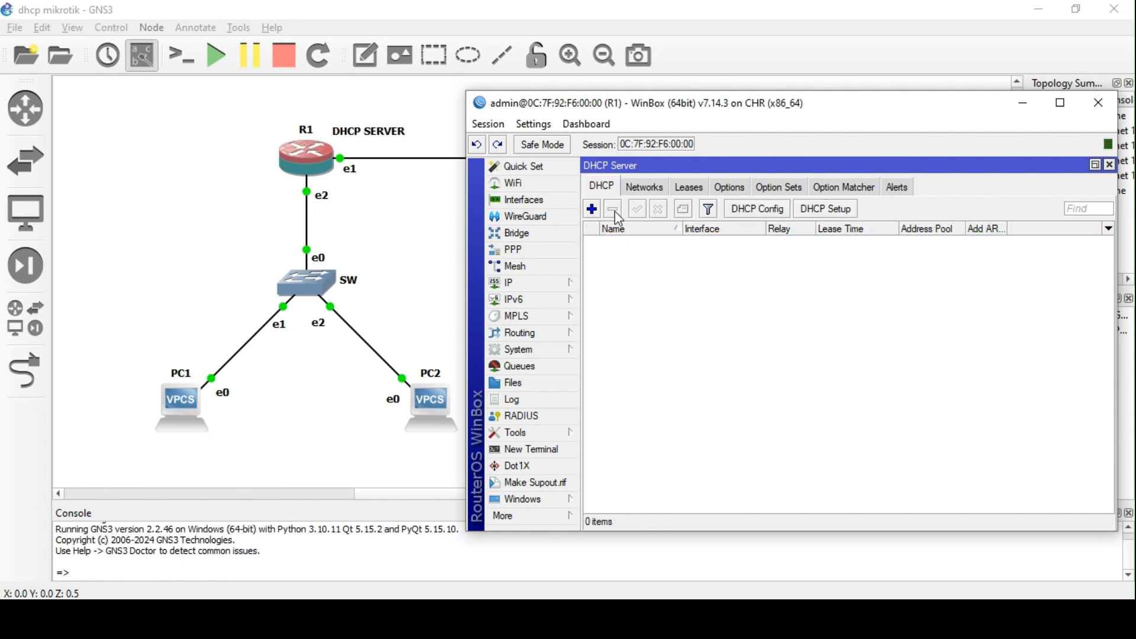
# - Remove address pool pool1, then launch the guided DHCP Setup
pyautogui.click(530, 285)
pyautogui.click(637, 396)
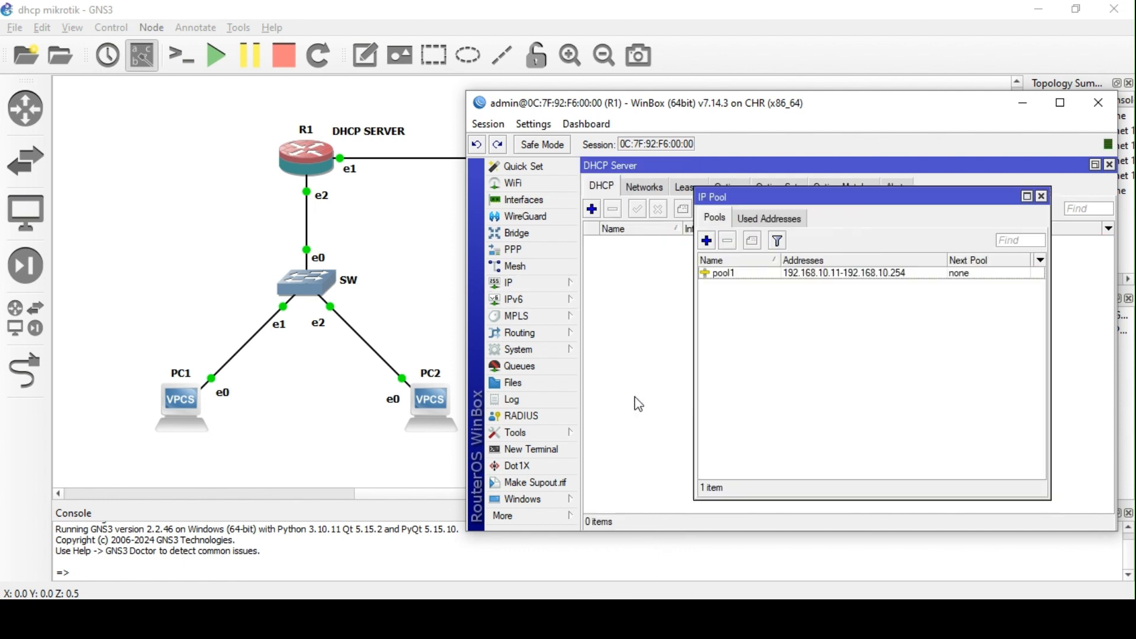
pyautogui.click(733, 271)
pyautogui.click(727, 241)
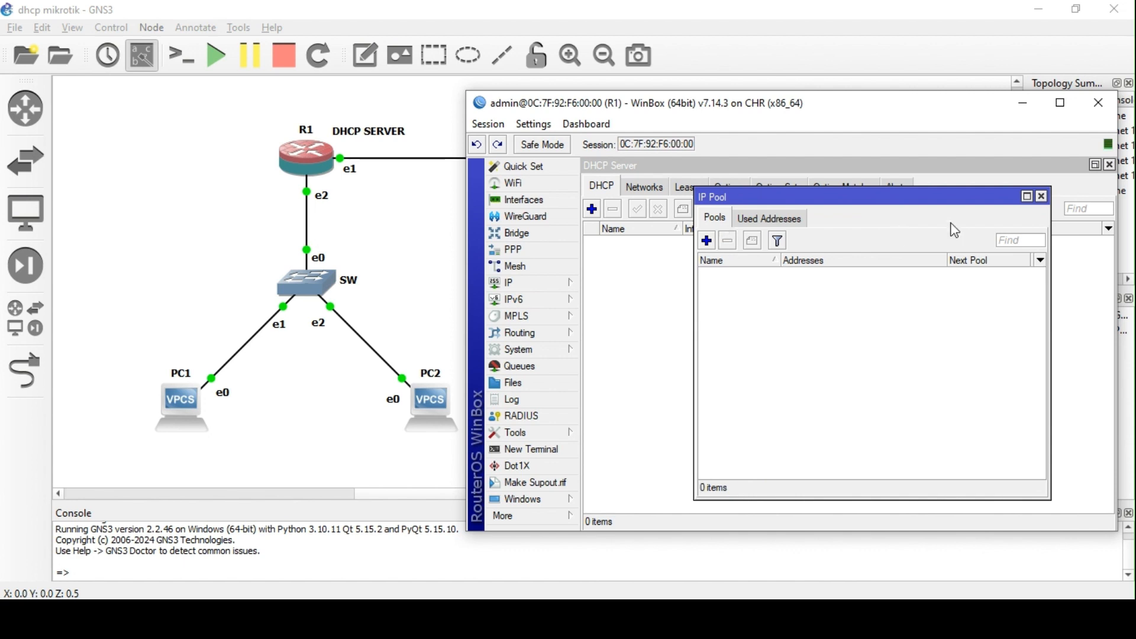
pyautogui.click(1042, 196)
pyautogui.click(826, 210)
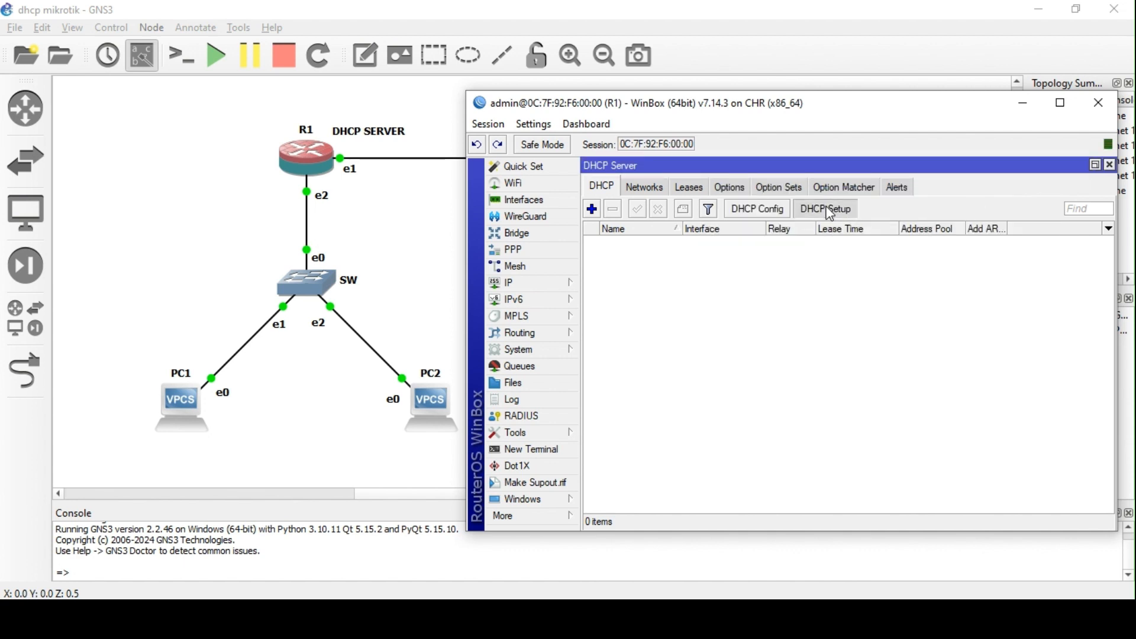
# - Choose ether2 and accept address space 192.168.10.0/24 with gateway 192.168.10.1
pyautogui.click(819, 337)
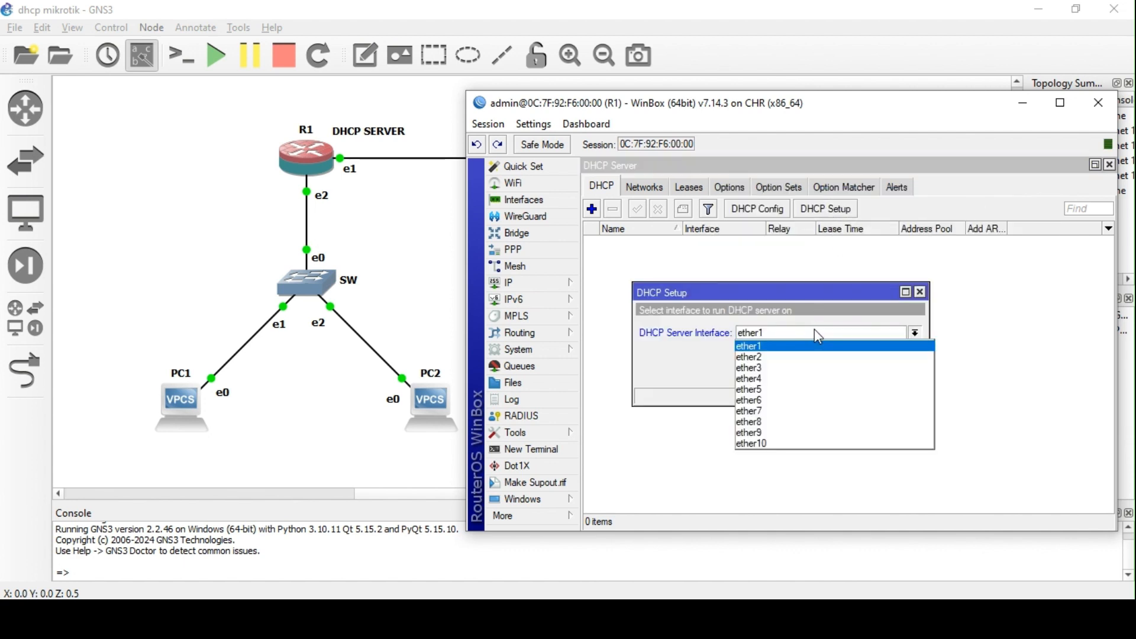
pyautogui.click(784, 358)
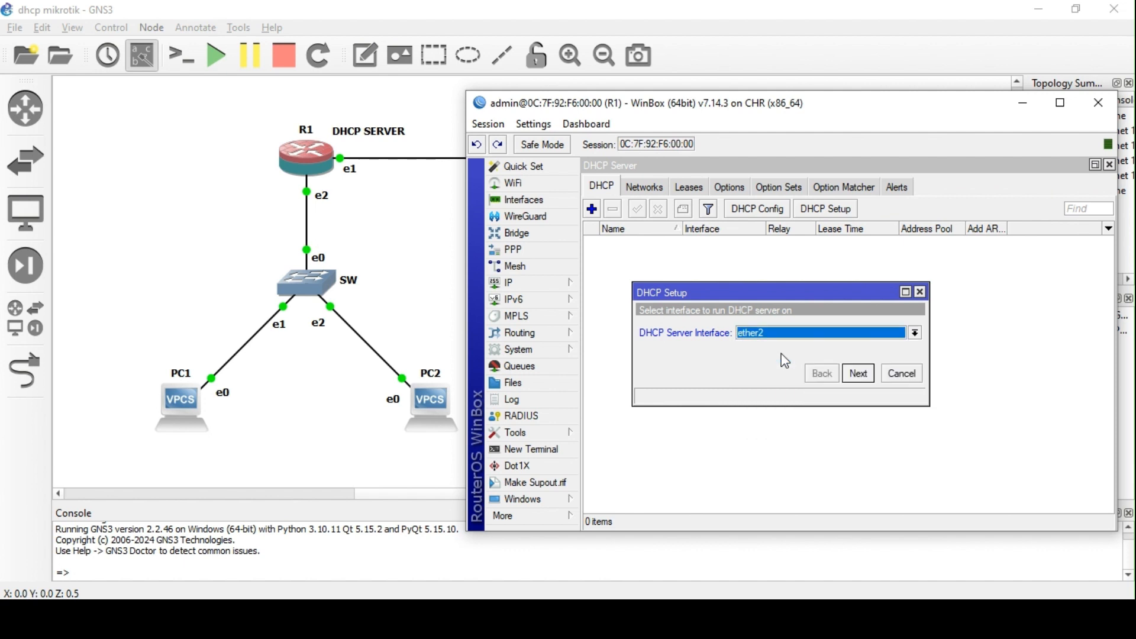
pyautogui.click(562, 282)
pyautogui.click(634, 181)
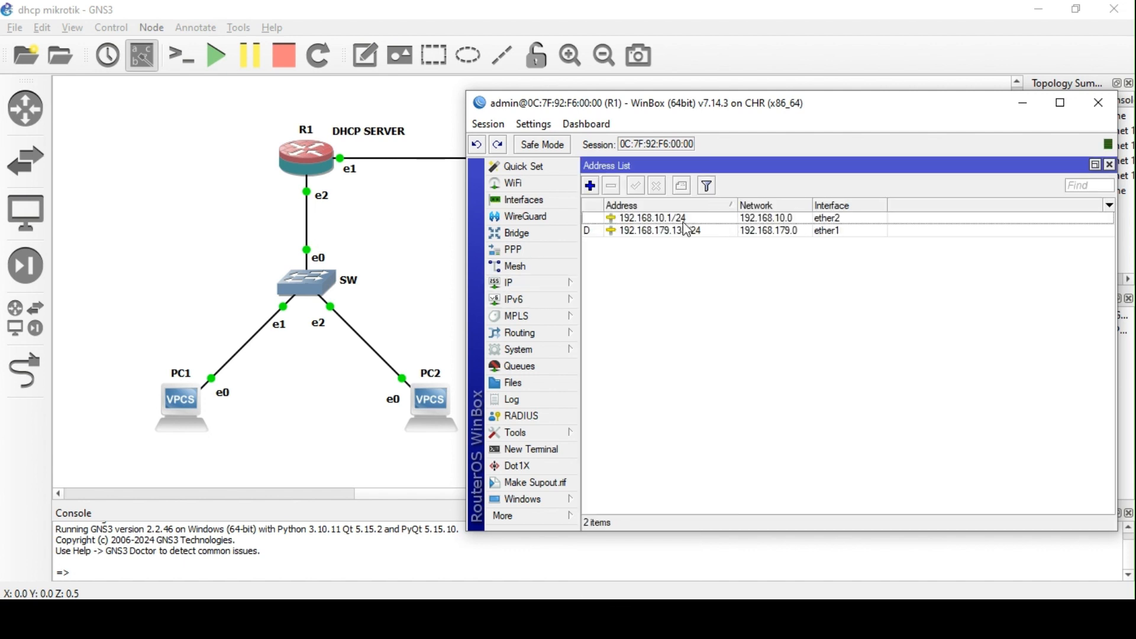
pyautogui.click(1110, 166)
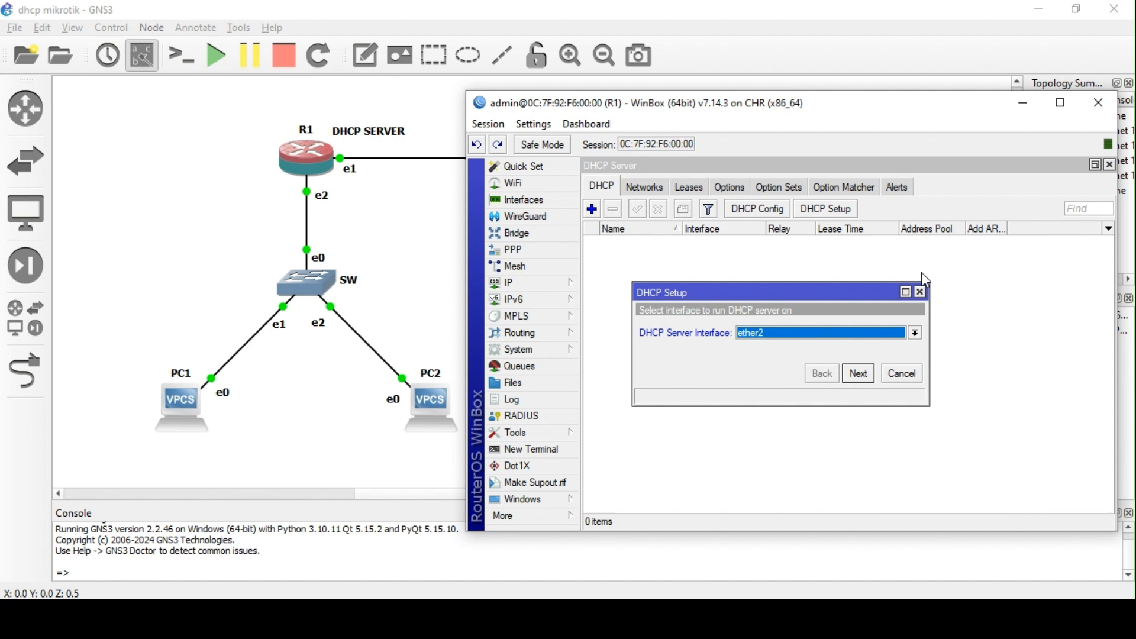
pyautogui.click(858, 374)
pyautogui.click(858, 374)
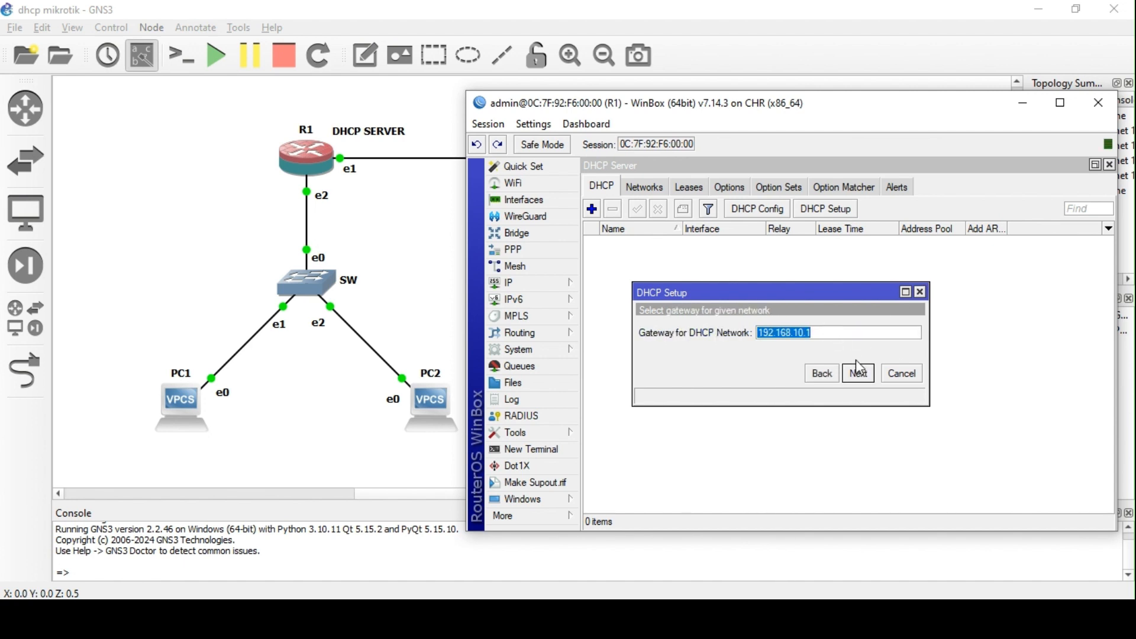
pyautogui.click(859, 374)
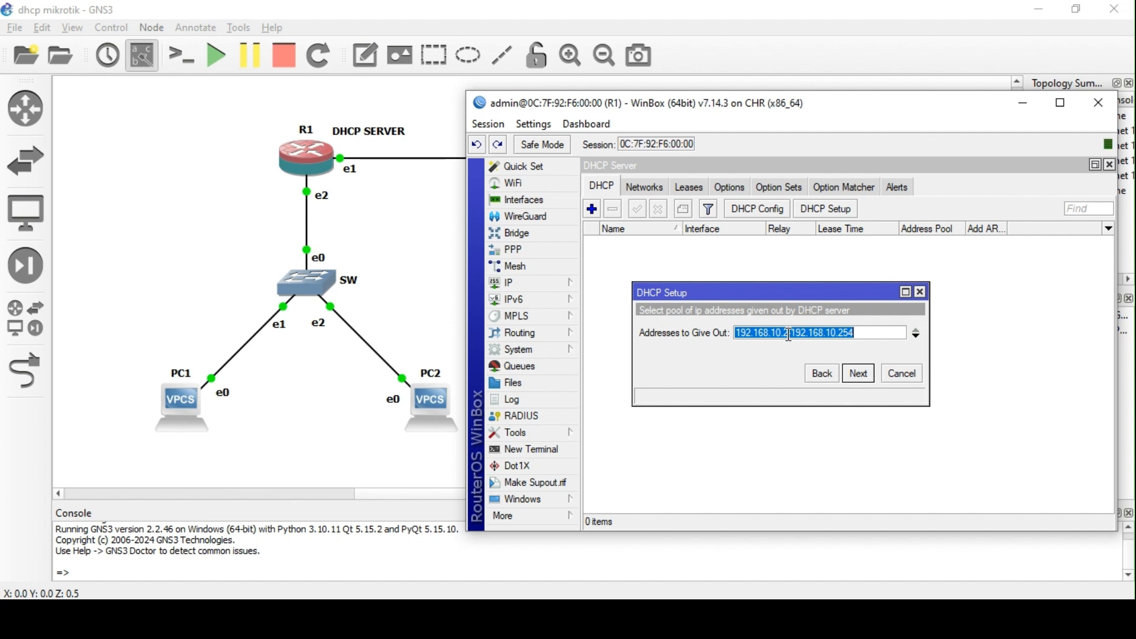
# - Set the addresses to give out to 192.168.10.11-192.168.10.254 and continue
pyautogui.click(789, 335)
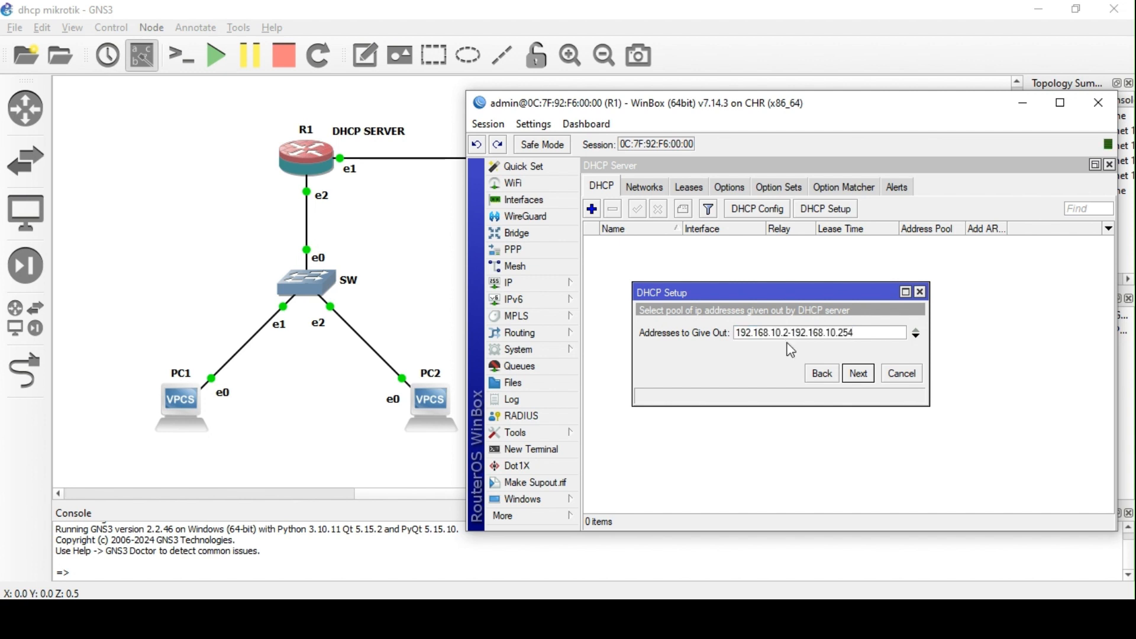
pyautogui.press('BackSpace')
pyautogui.press('BackSpace')
pyautogui.write('1')
pyautogui.write('1')
pyautogui.press('BackSpace')
pyautogui.press('BackSpace')
pyautogui.write('11')
pyautogui.click(861, 374)
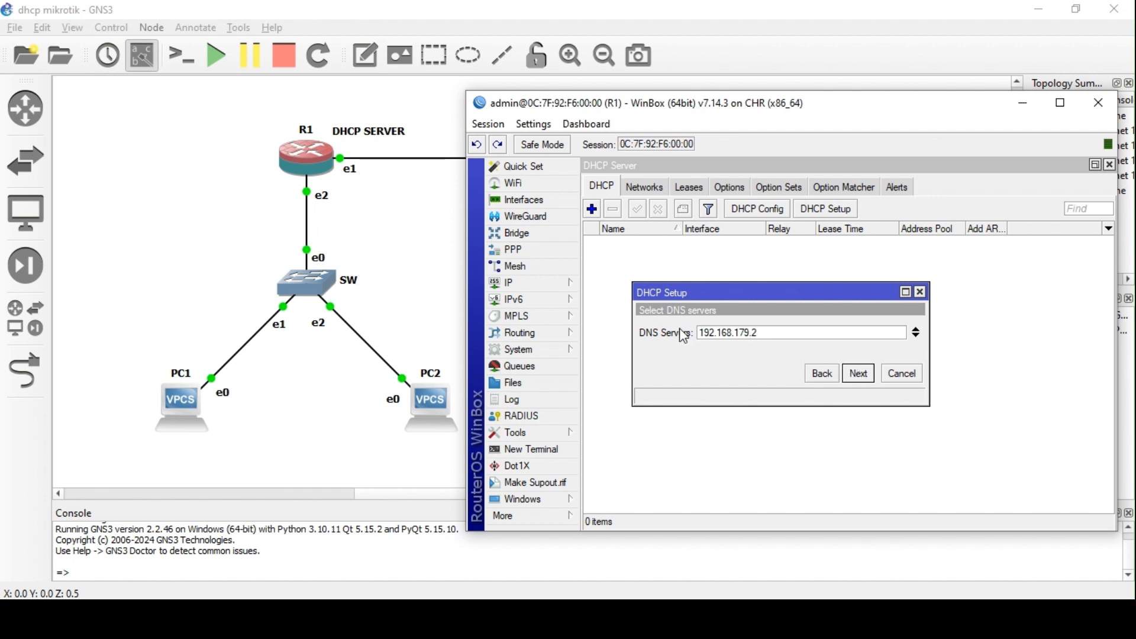
pyautogui.click(525, 283)
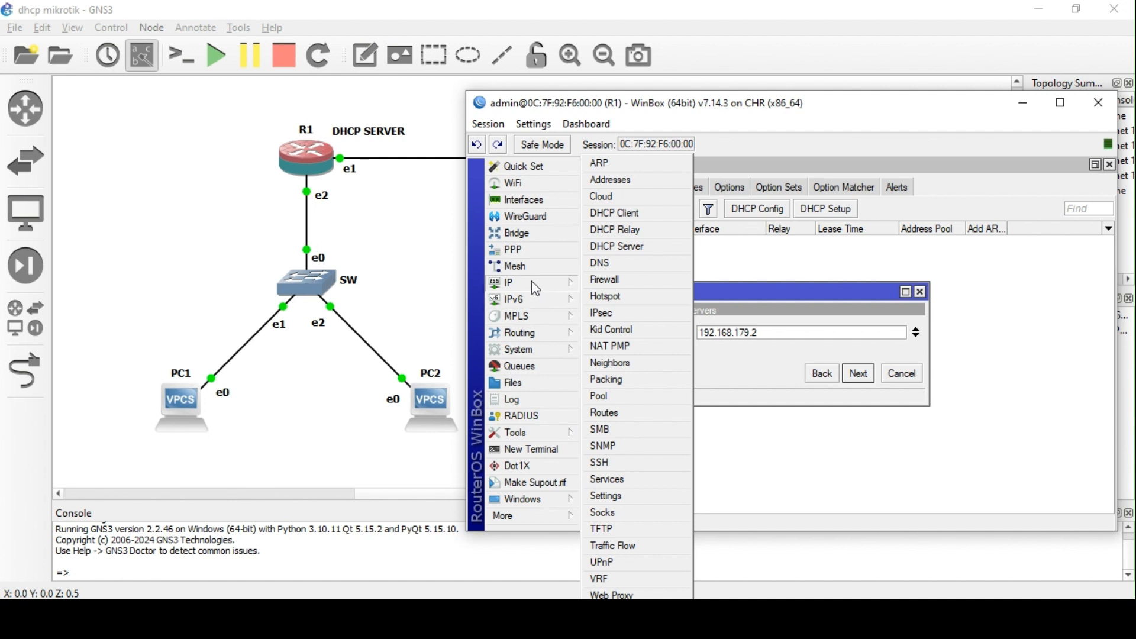
# - Copy 8.8.8.8 from IP > DNS into the setup's DNS server field and add a second entry
pyautogui.click(610, 263)
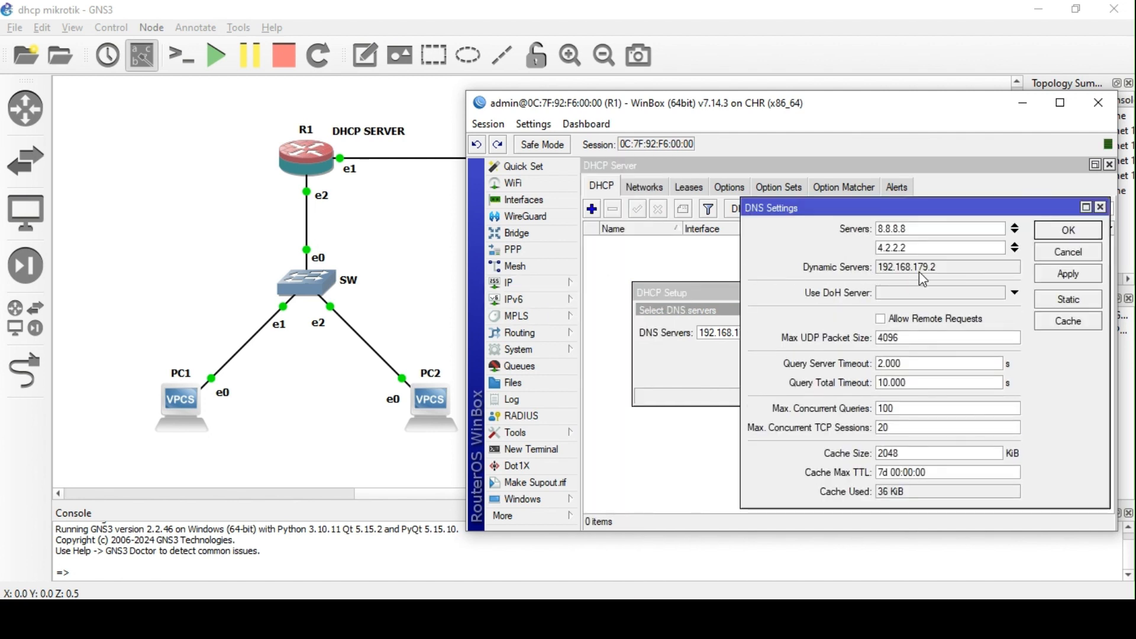
pyautogui.click(920, 272)
pyautogui.doubleClick(889, 228)
pyautogui.rightClick(889, 228)
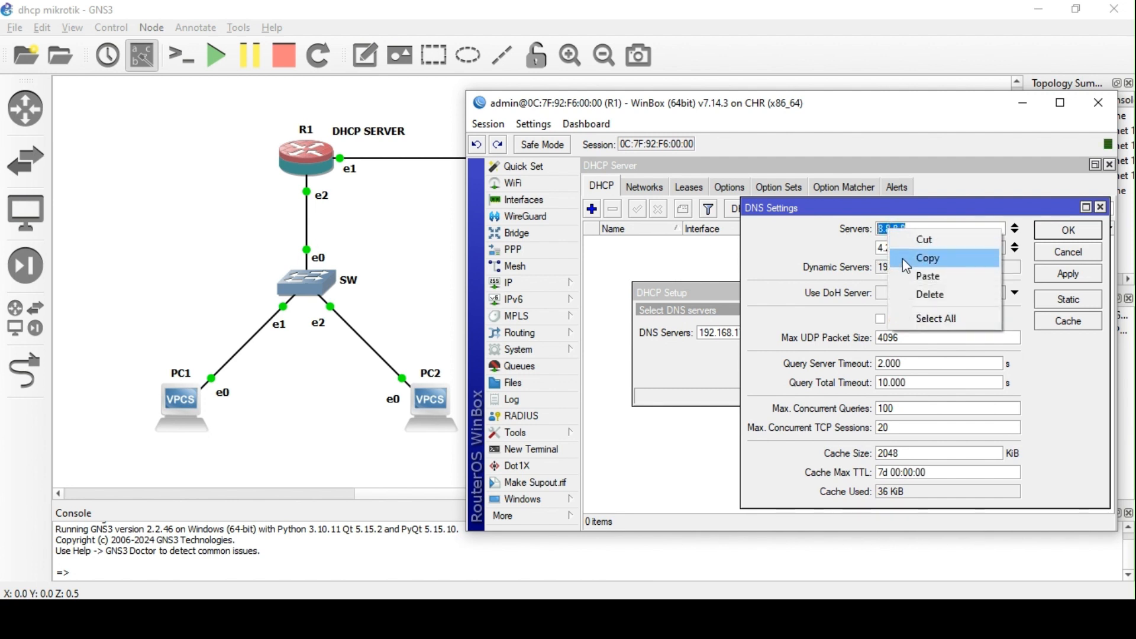
pyautogui.click(924, 261)
pyautogui.click(1082, 231)
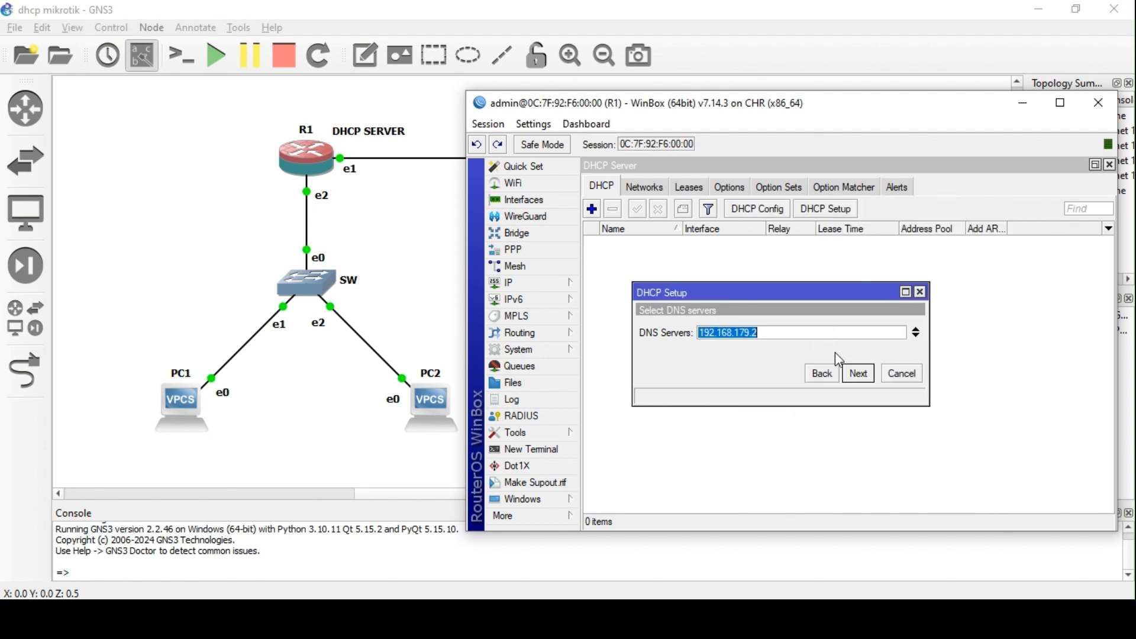
pyautogui.hotkey('ctrl', 'v')
pyautogui.click(916, 335)
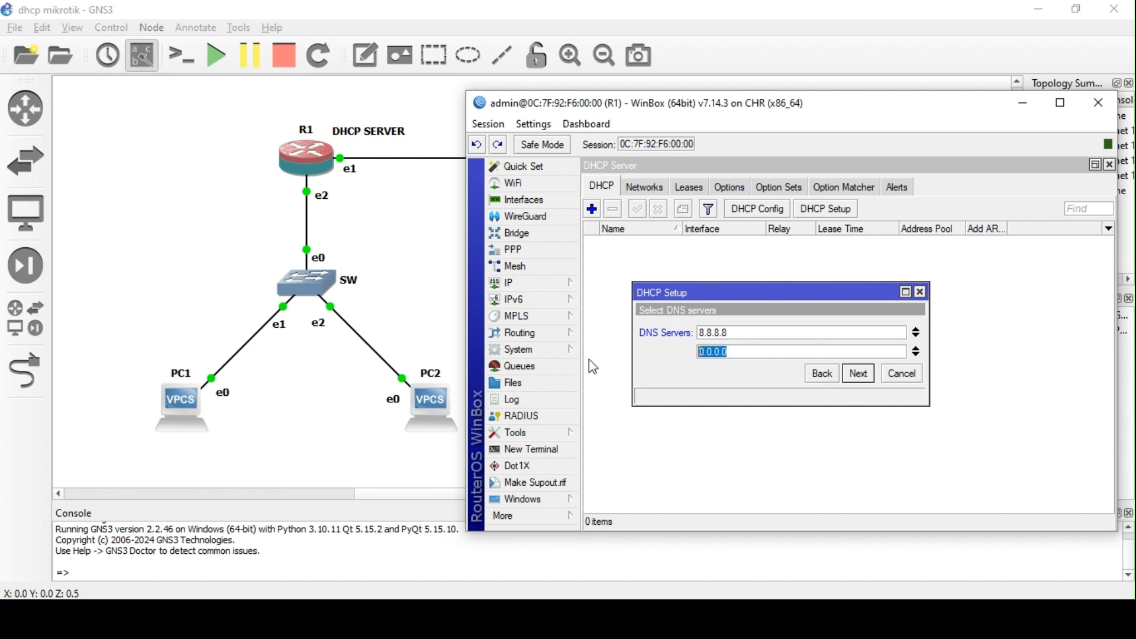
# - Enter 8.8.4.4 as the second DNS server and continue
pyautogui.write('8.8.8')
pyautogui.press('BackSpace')
pyautogui.write('4.4')
pyautogui.click(857, 374)
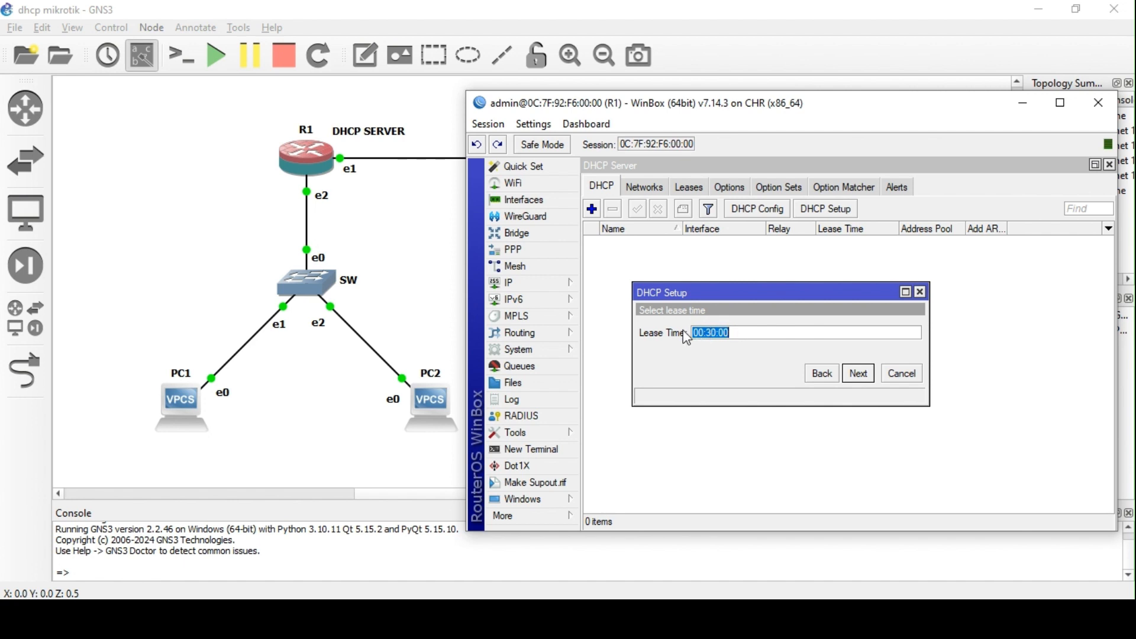
# - Set the lease time to 00:30:00 and finish, creating dhcp1 with dhcp_pool3
pyautogui.click(728, 335)
pyautogui.press('BackSpace')
pyautogui.press('BackSpace')
pyautogui.write('00')
pyautogui.press('Left')
pyautogui.press('Left')
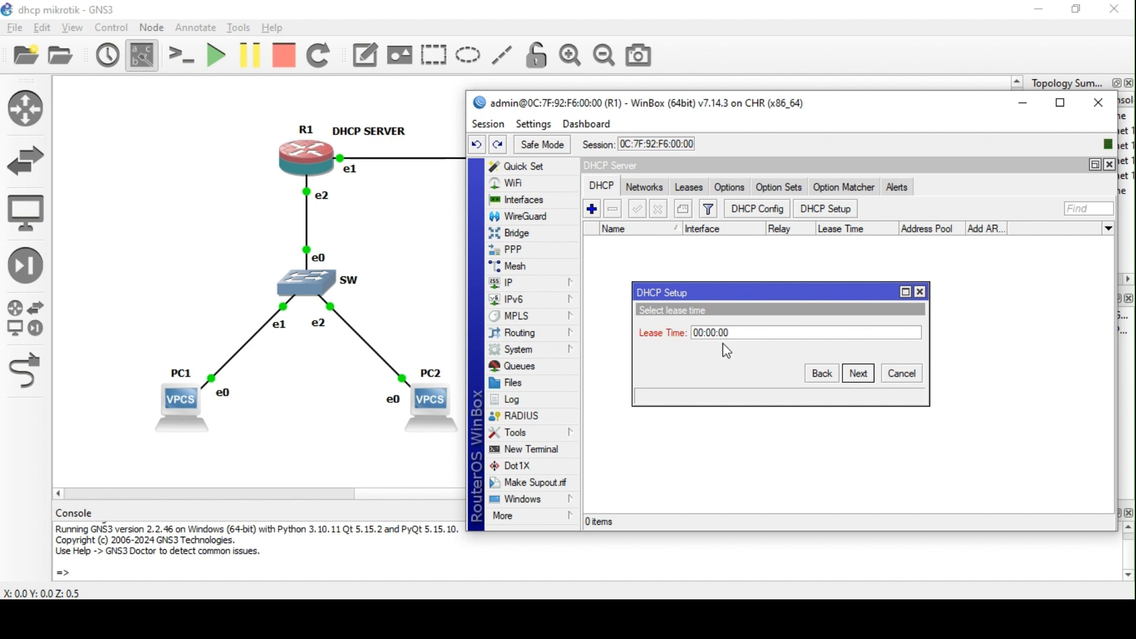
pyautogui.write('1d')
pyautogui.click(769, 333)
pyautogui.click(710, 333)
pyautogui.press('BackSpace')
pyautogui.press('BackSpace')
pyautogui.write('3')
pyautogui.click(860, 374)
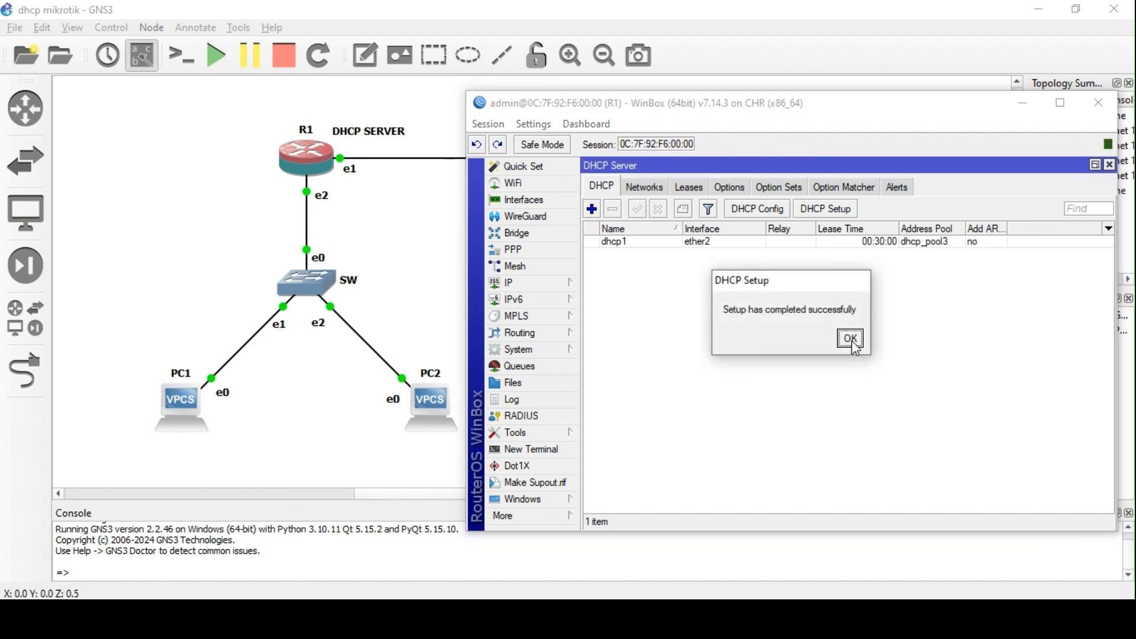
pyautogui.click(850, 339)
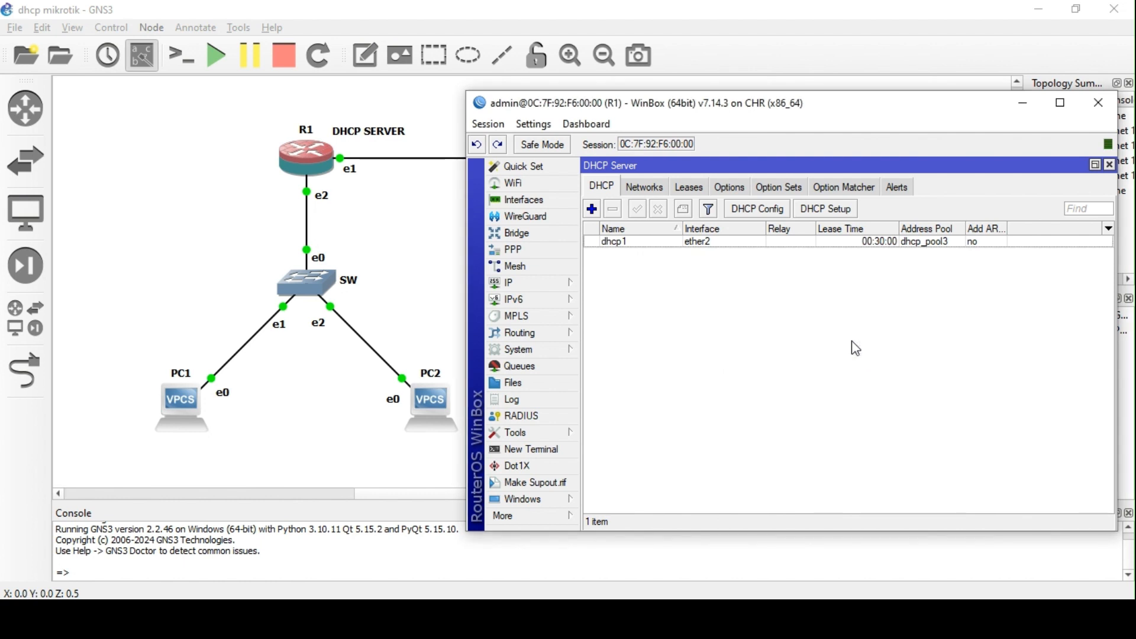
# - Run dhcp in PC1's console to obtain 192.168.10.249/24 with gateway 192.168.10.1
pyautogui.click(688, 188)
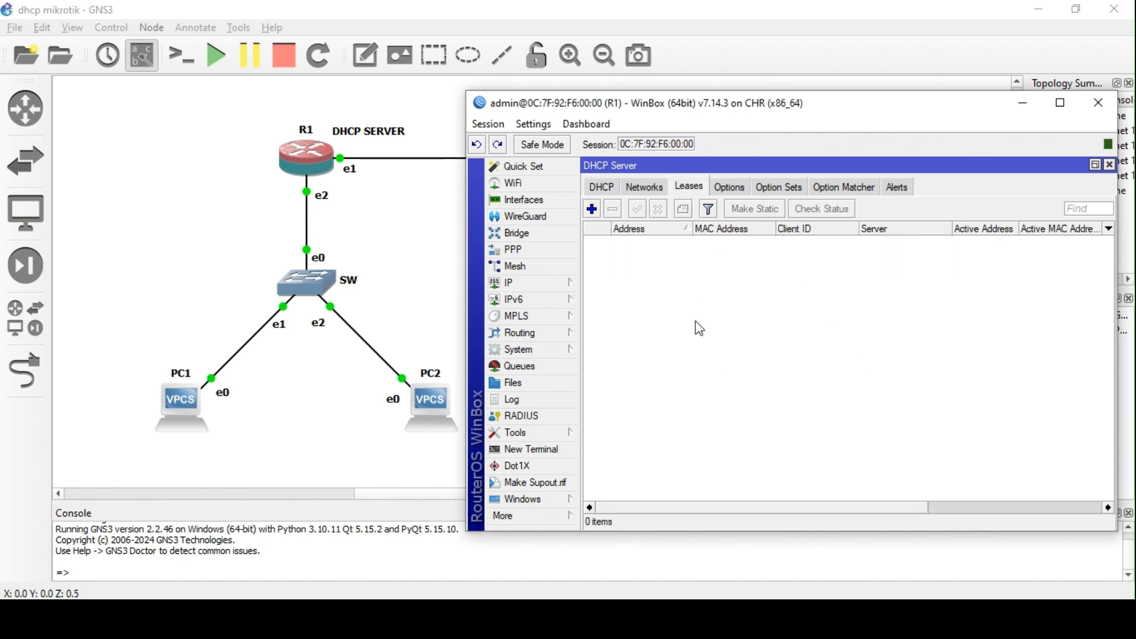
pyautogui.click(305, 380)
pyautogui.doubleClick(195, 407)
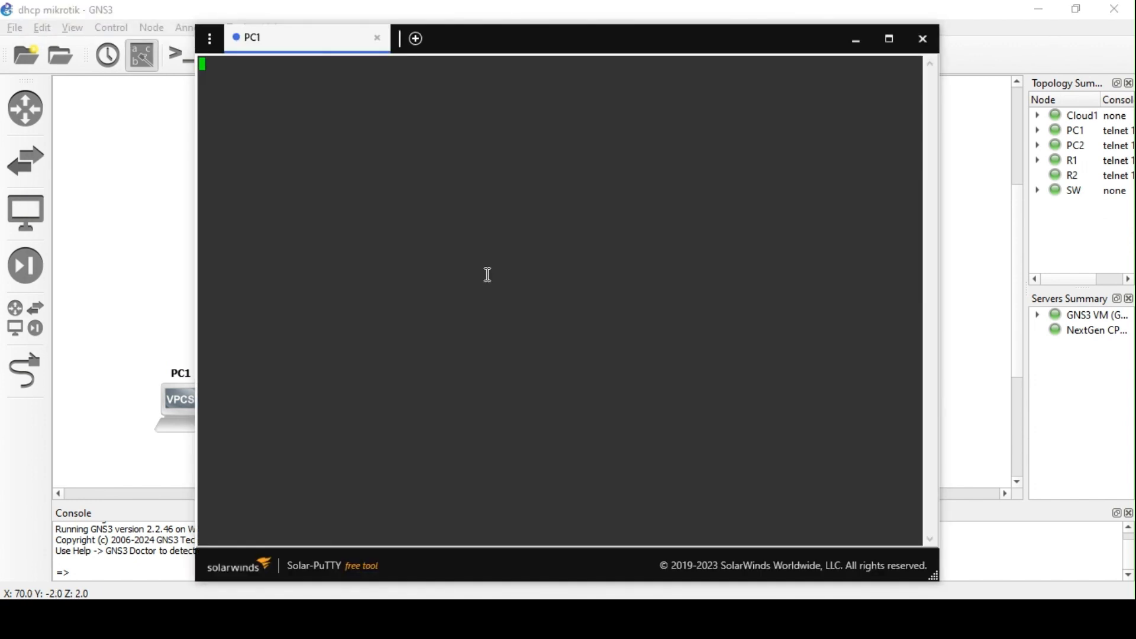
pyautogui.write('dhcp')
pyautogui.press('Return')
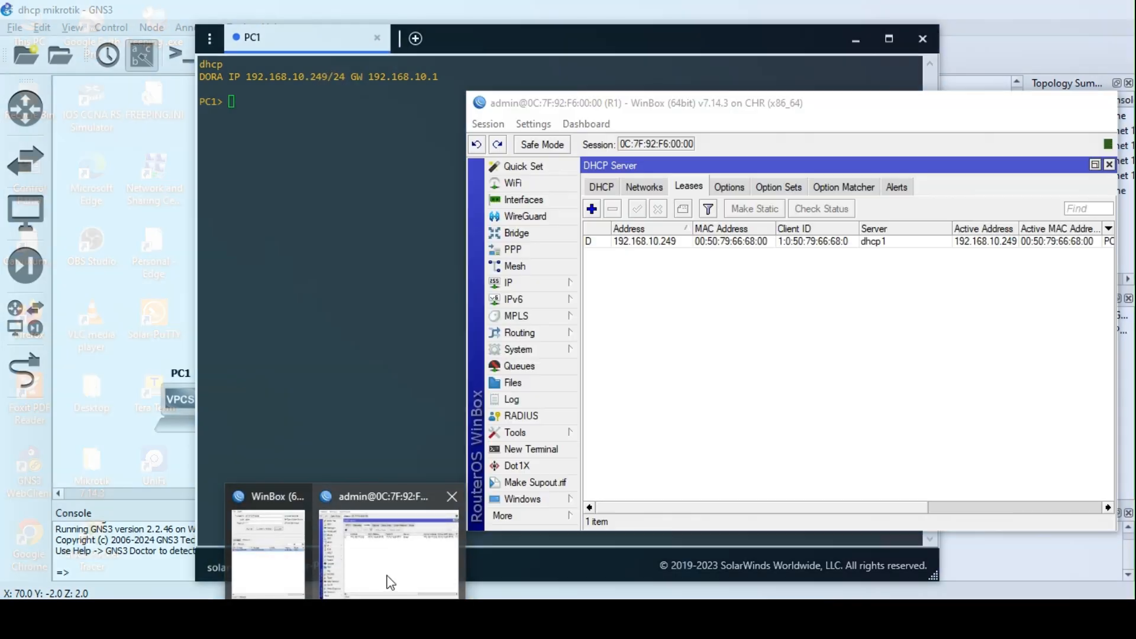
pyautogui.click(388, 579)
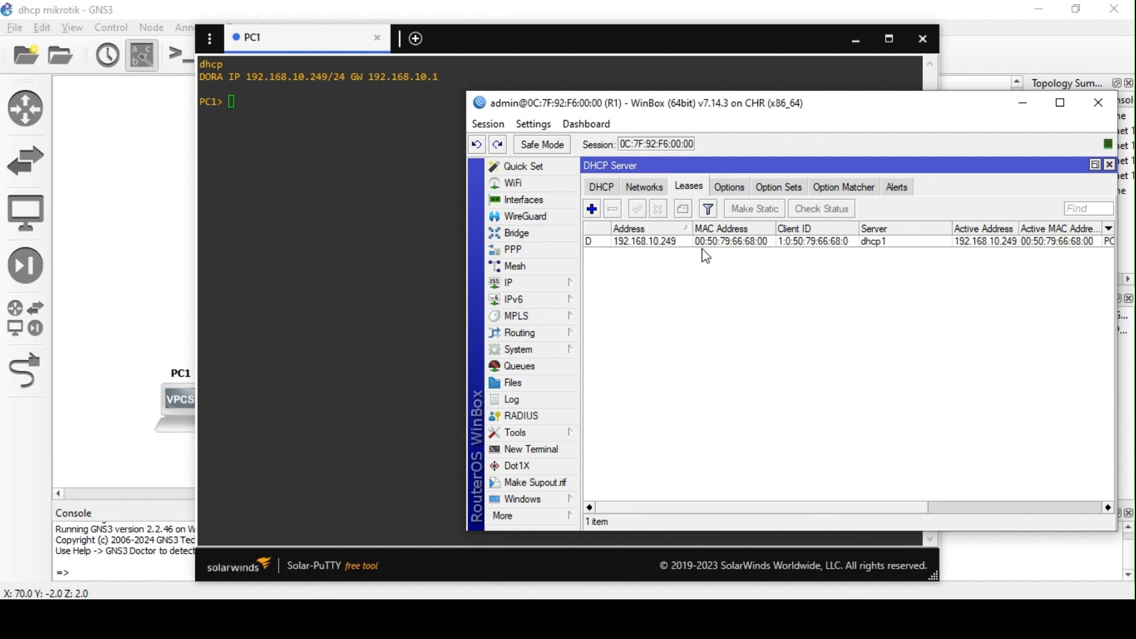
# - Open the 192.168.10.249 lease details, showing it dynamic, enabled and bound on dhcp1
pyautogui.click(656, 244)
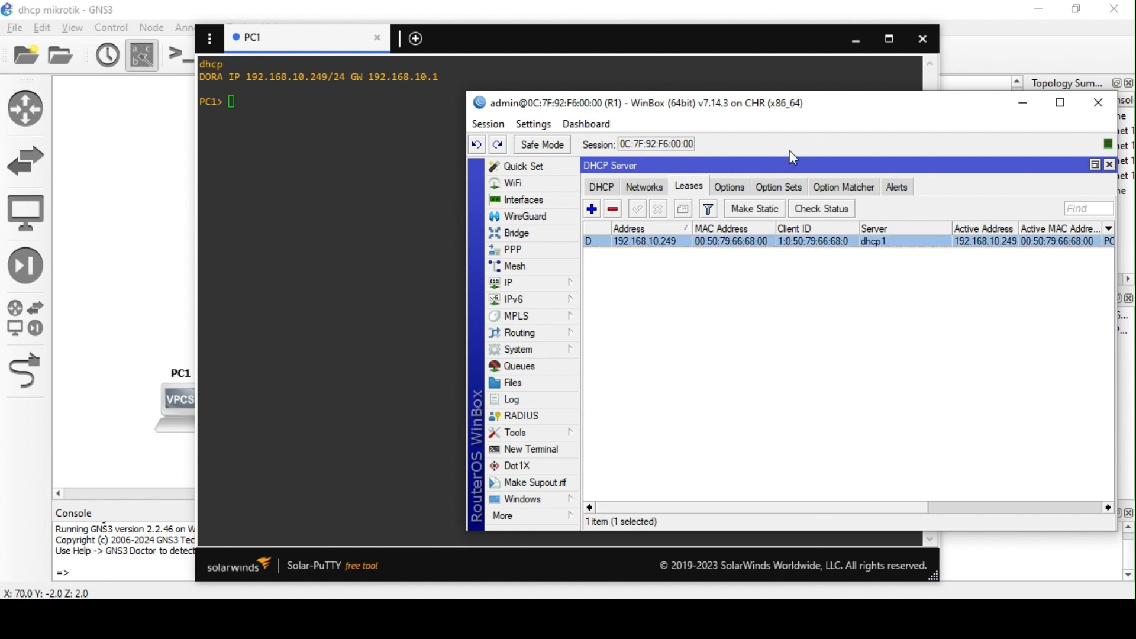
pyautogui.moveTo(769, 104); pyautogui.dragTo(691, 104)
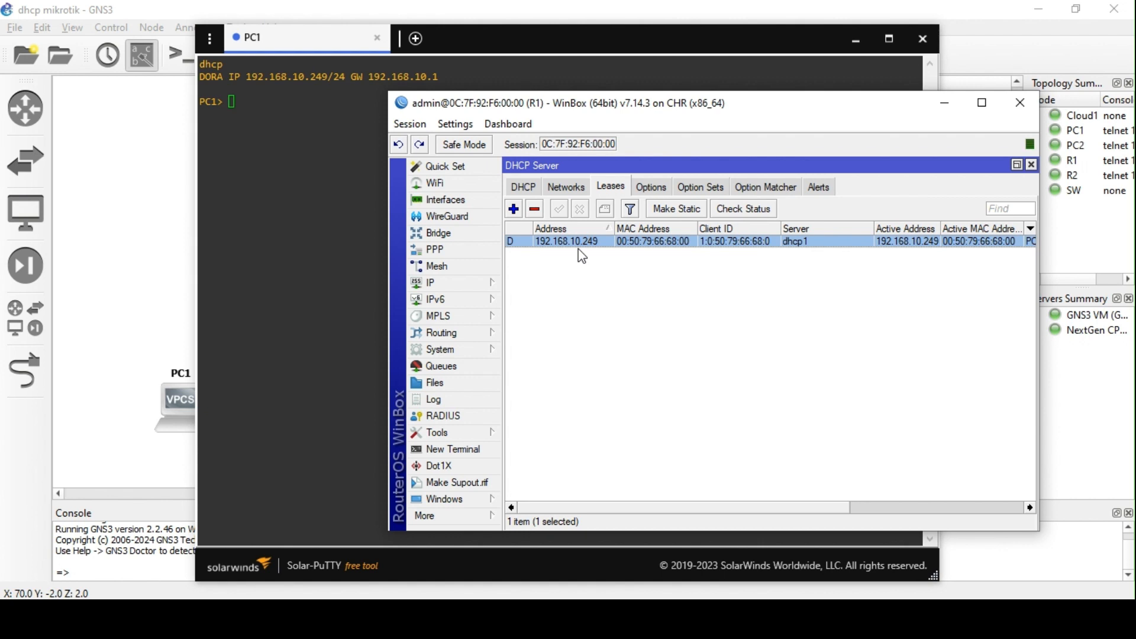
pyautogui.click(579, 247)
pyautogui.doubleClick(603, 244)
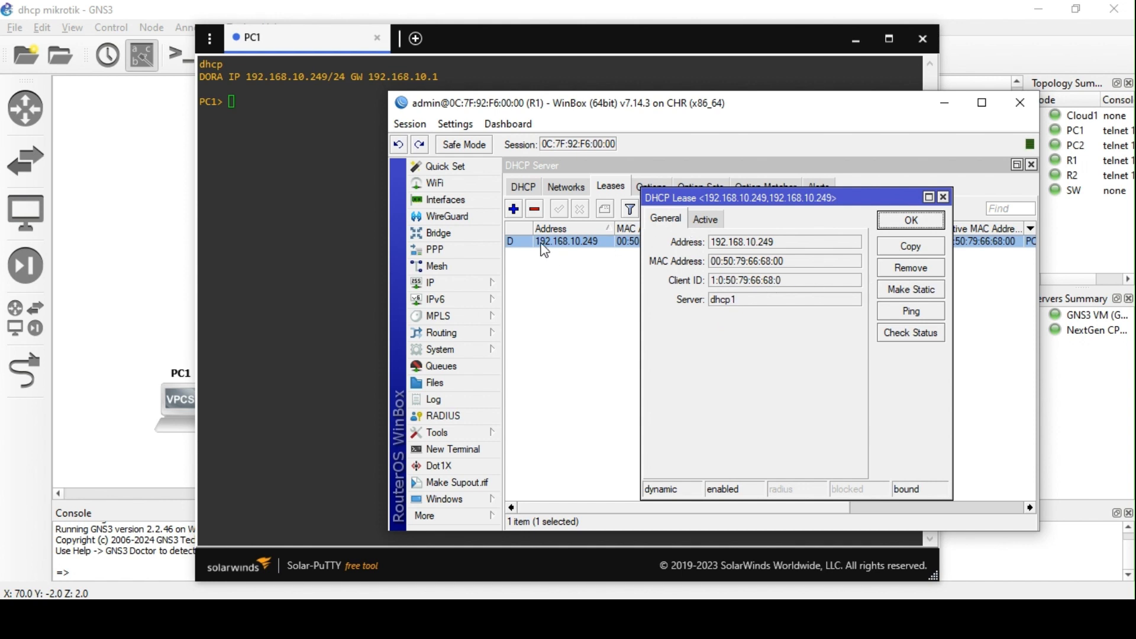
# - Convert PC1's 192.168.10.249 lease from dynamic to static
pyautogui.click(899, 220)
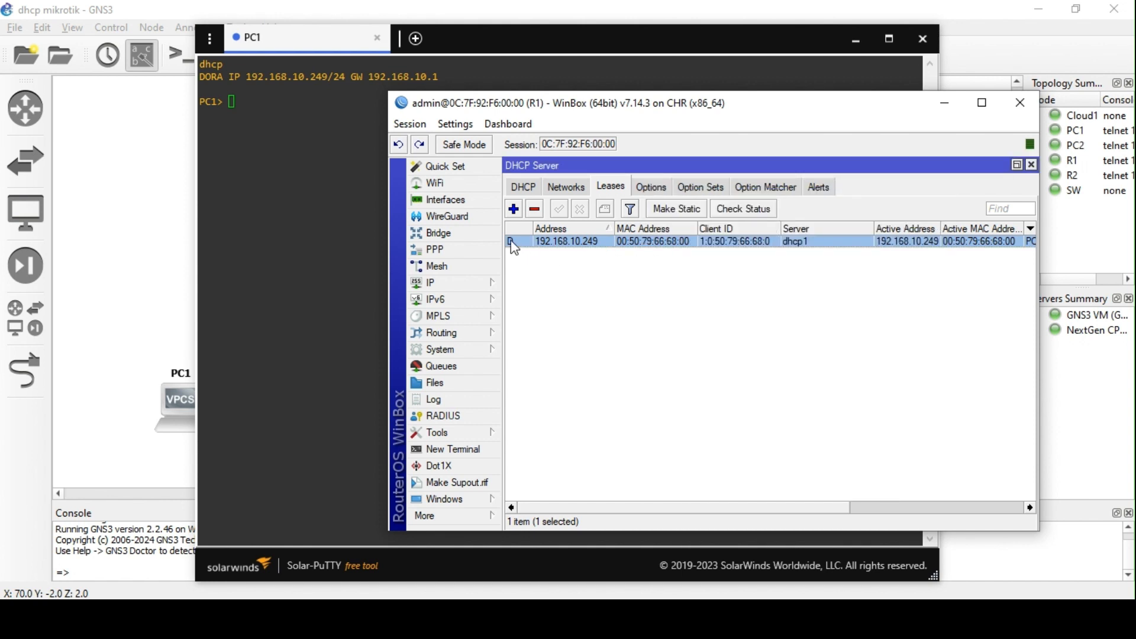
pyautogui.doubleClick(583, 243)
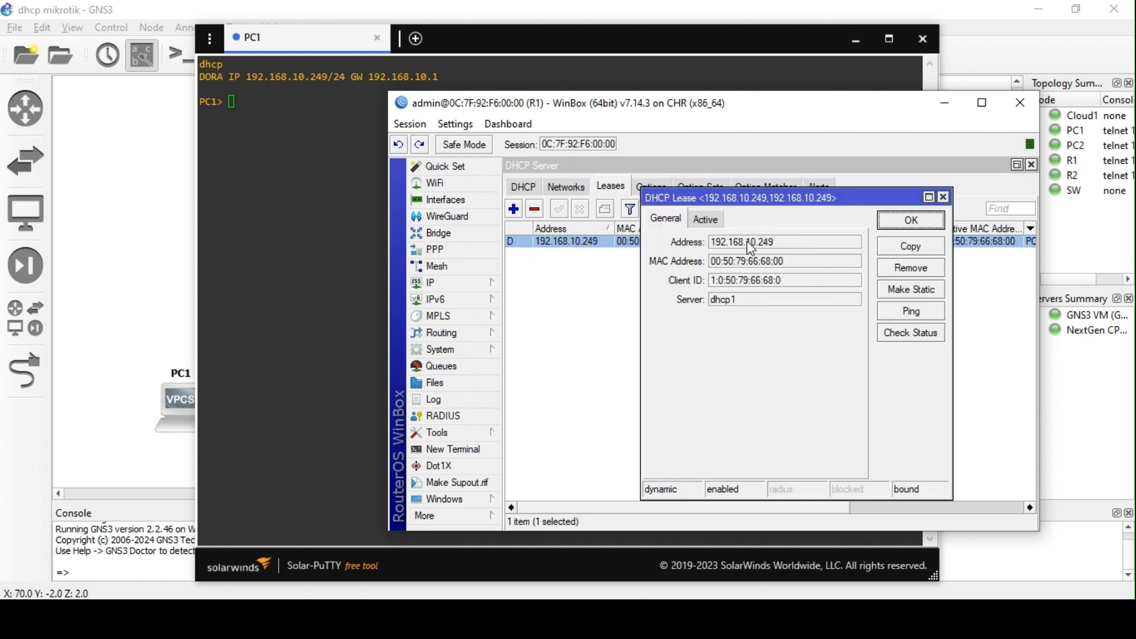
pyautogui.click(911, 291)
pyautogui.click(914, 223)
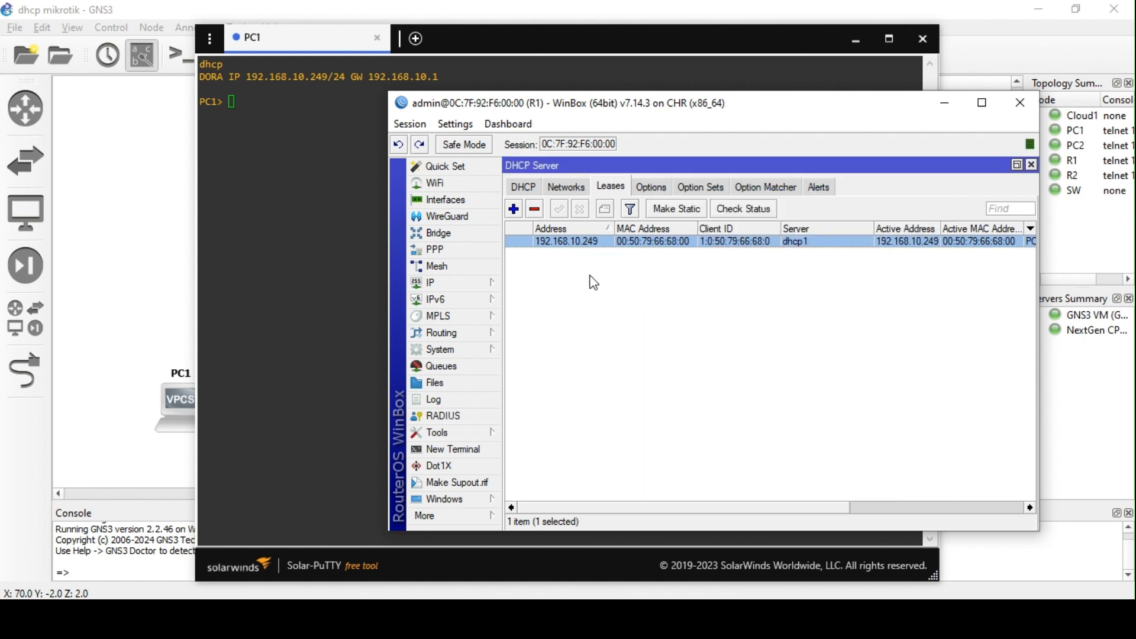
pyautogui.doubleClick(623, 244)
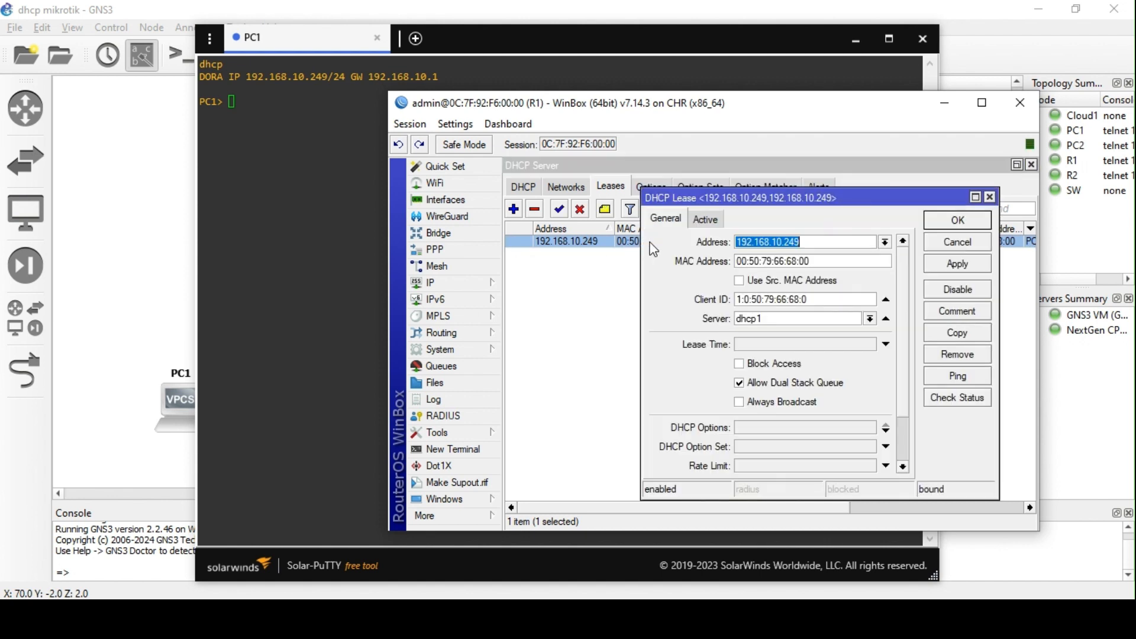
pyautogui.click(989, 197)
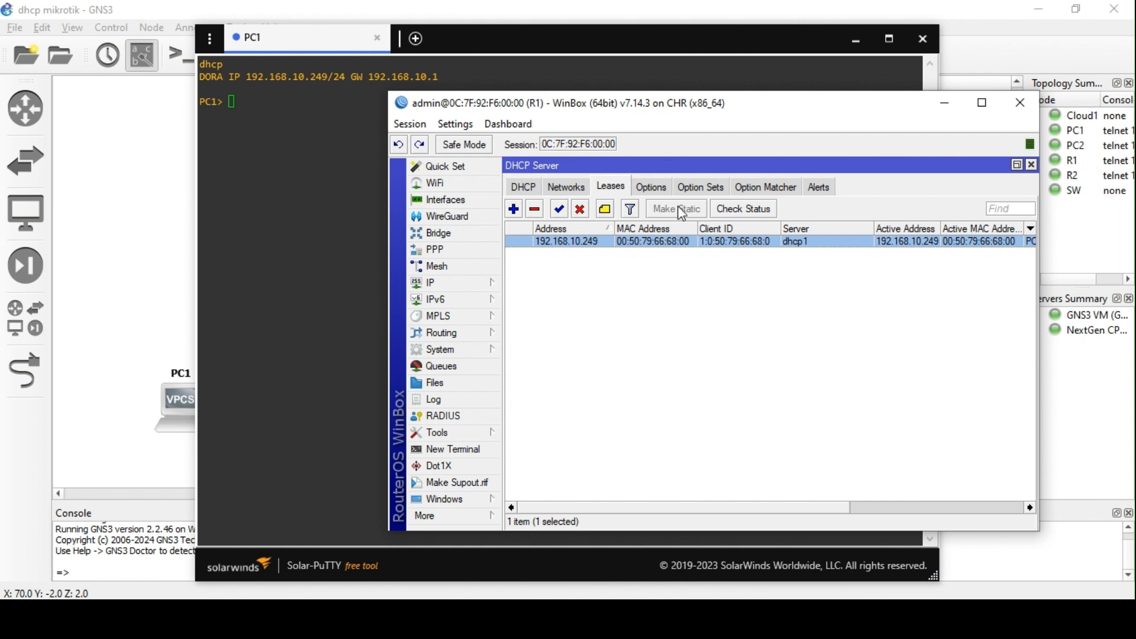
# - Give the static lease rate limit 1m and address list lan1_user, then view the resulting queue
pyautogui.doubleClick(642, 241)
pyautogui.scroll(-3, 902, 348)
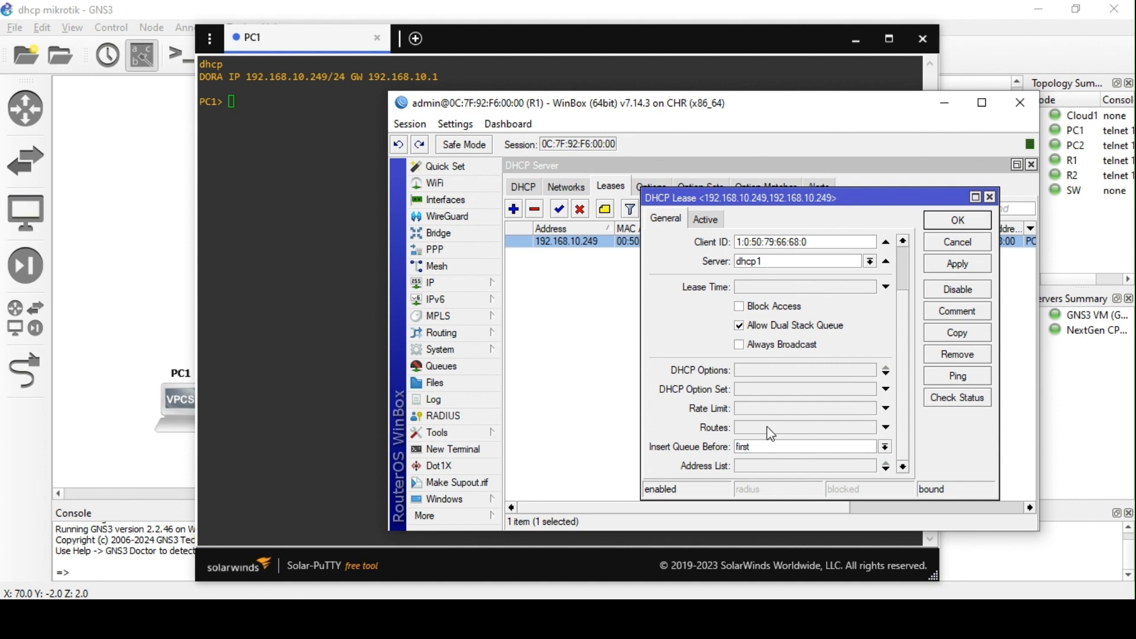
pyautogui.click(756, 409)
pyautogui.write('1m')
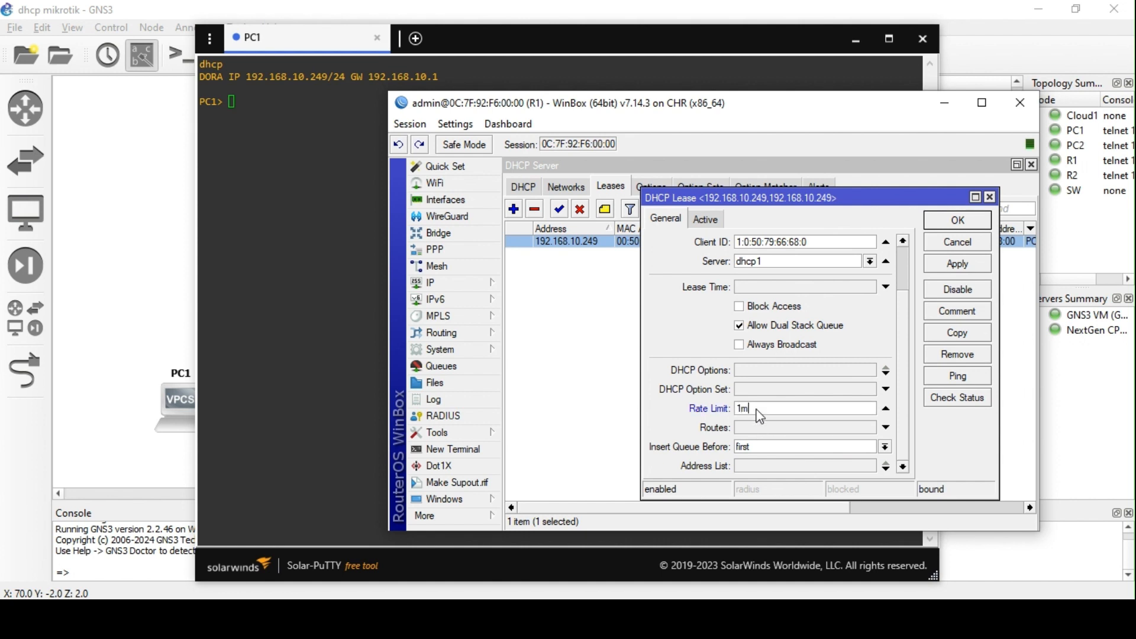
pyautogui.click(758, 460)
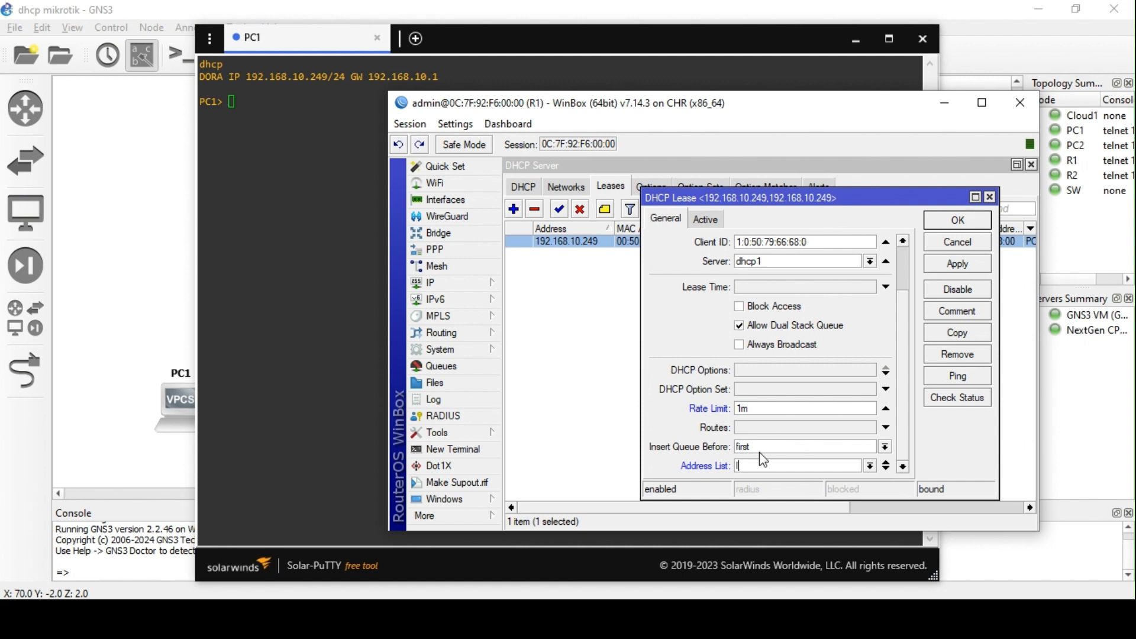
pyautogui.write('lan1_user')
pyautogui.click(966, 274)
pyautogui.click(956, 222)
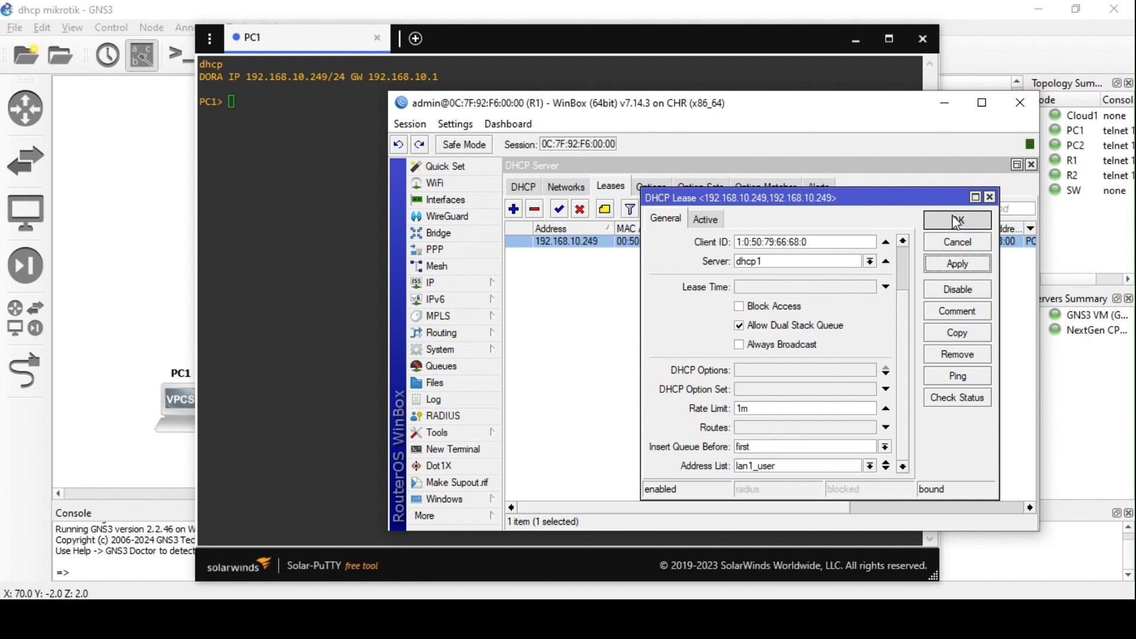
pyautogui.click(445, 371)
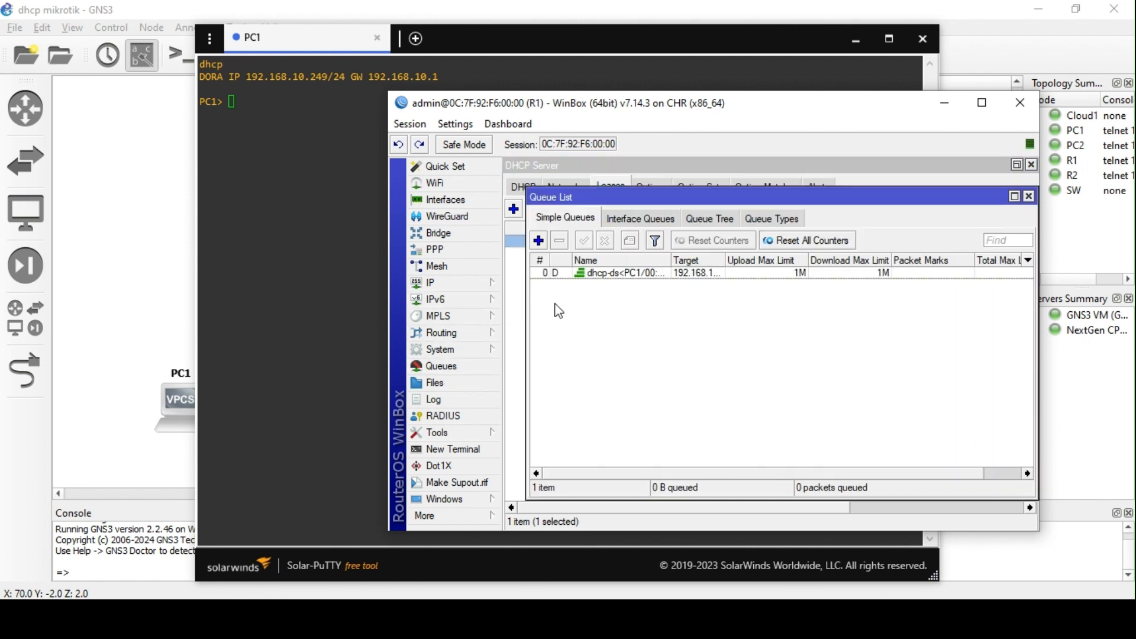
# - Inspect PC1's dynamic queue and its full target address
pyautogui.click(533, 276)
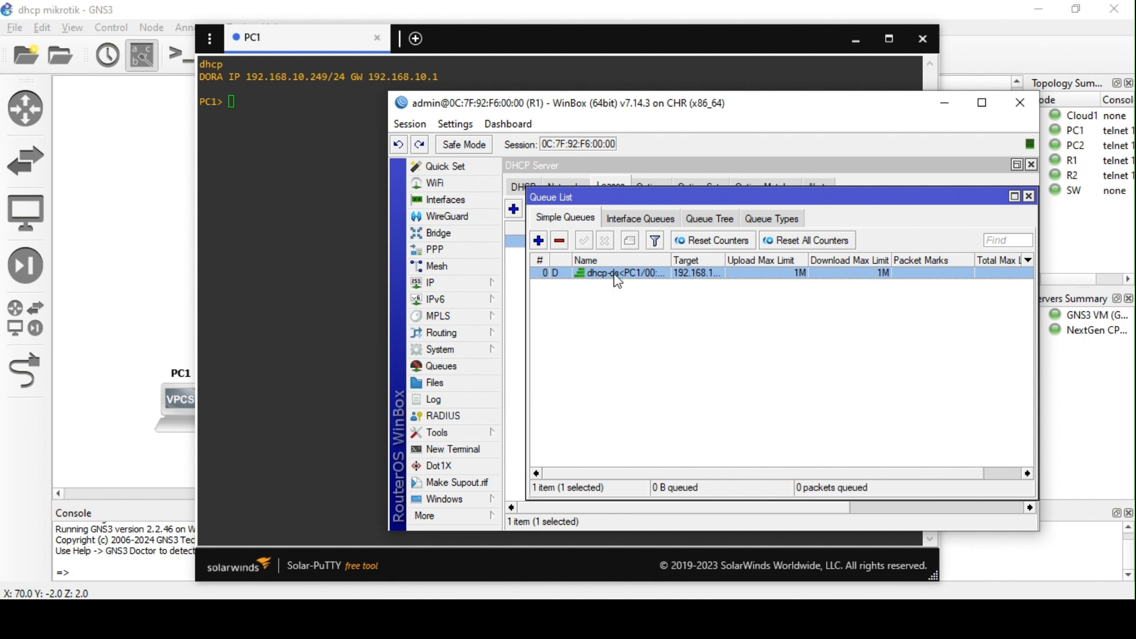
pyautogui.moveTo(729, 259); pyautogui.dragTo(777, 261)
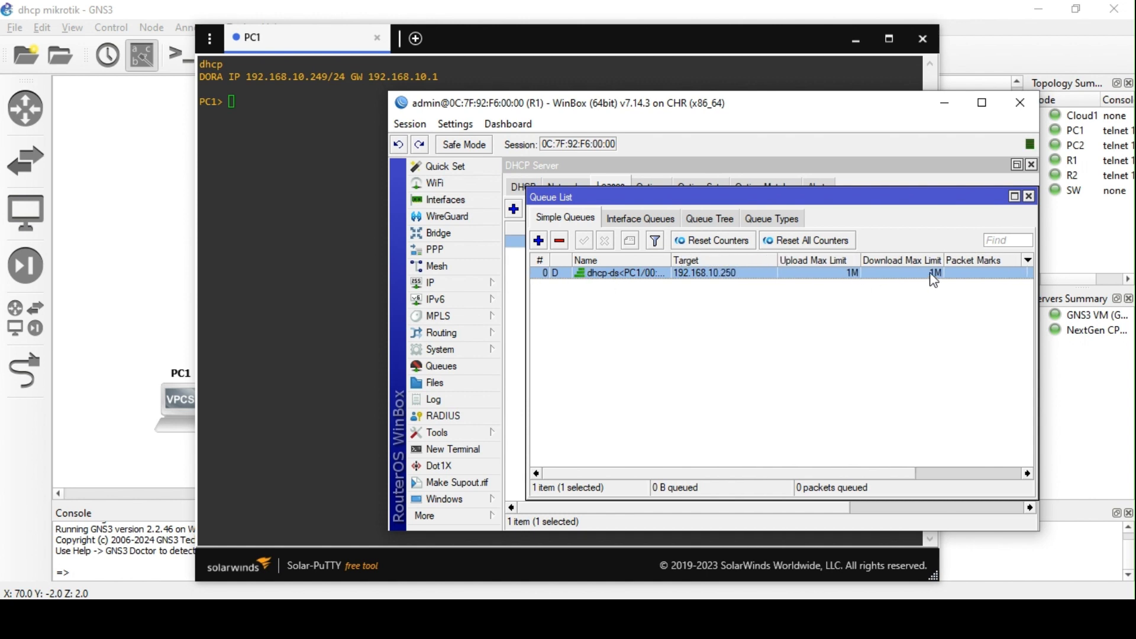
pyautogui.click(1029, 197)
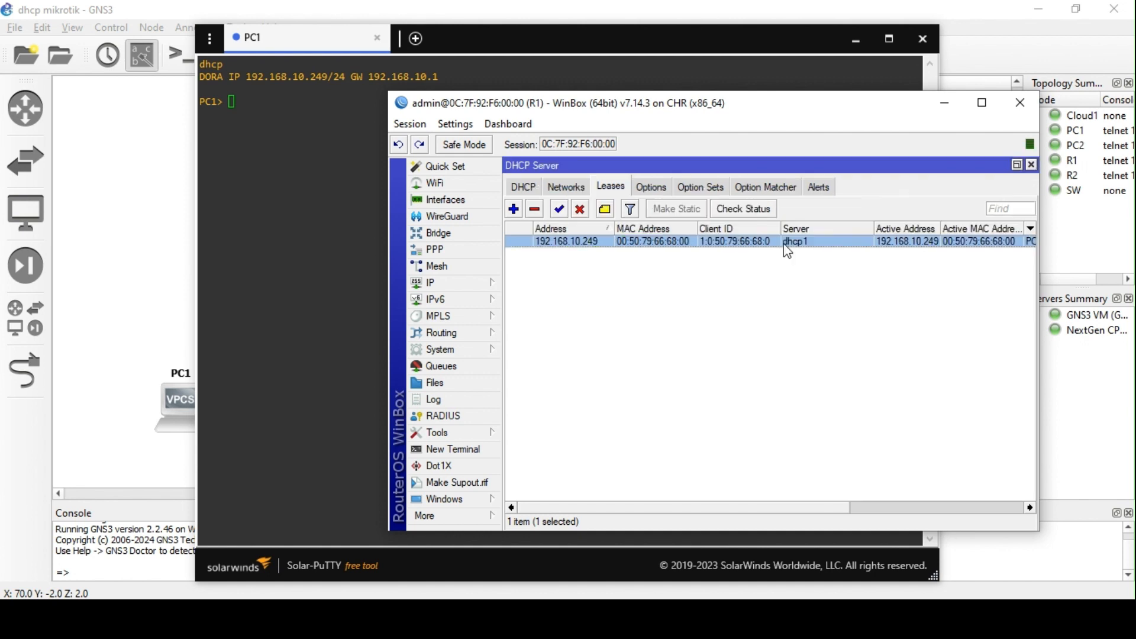
# - Delete the lan_pc1 firewall address-list entry, keeping lan1_user, and return to the DHCP leases
pyautogui.click(480, 285)
pyautogui.click(562, 283)
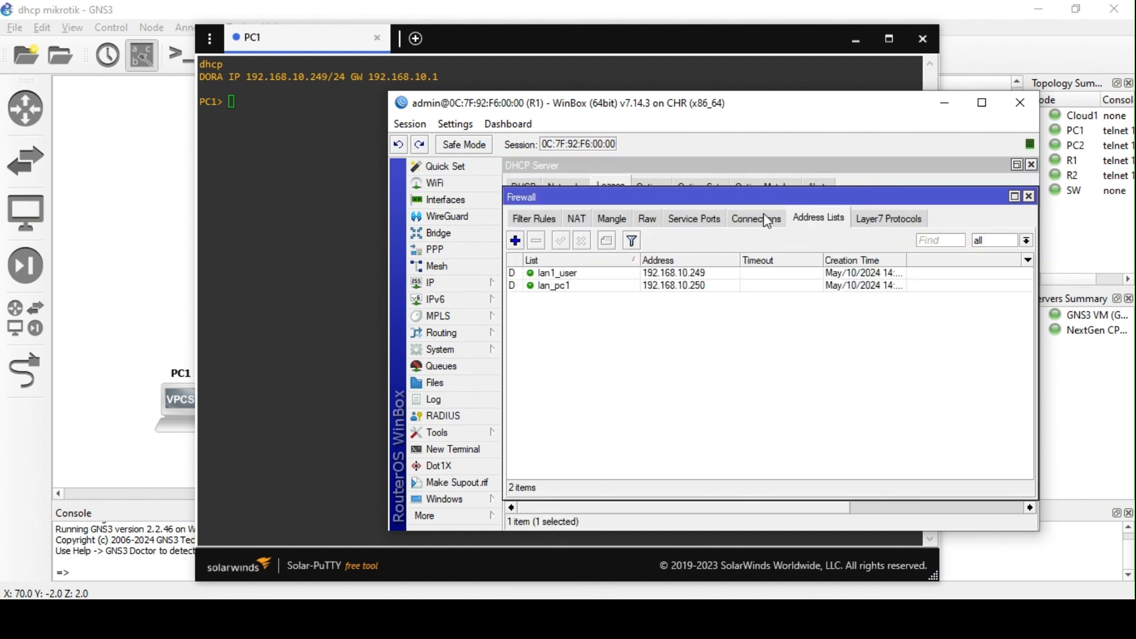
pyautogui.click(556, 285)
pyautogui.click(537, 241)
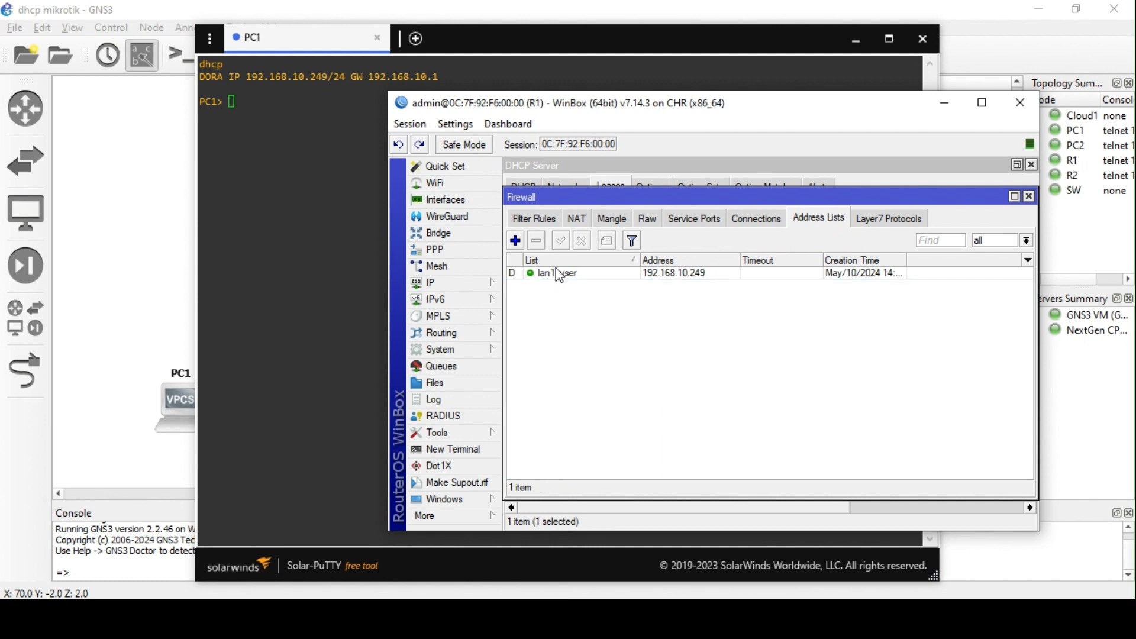
pyautogui.click(559, 273)
pyautogui.click(462, 283)
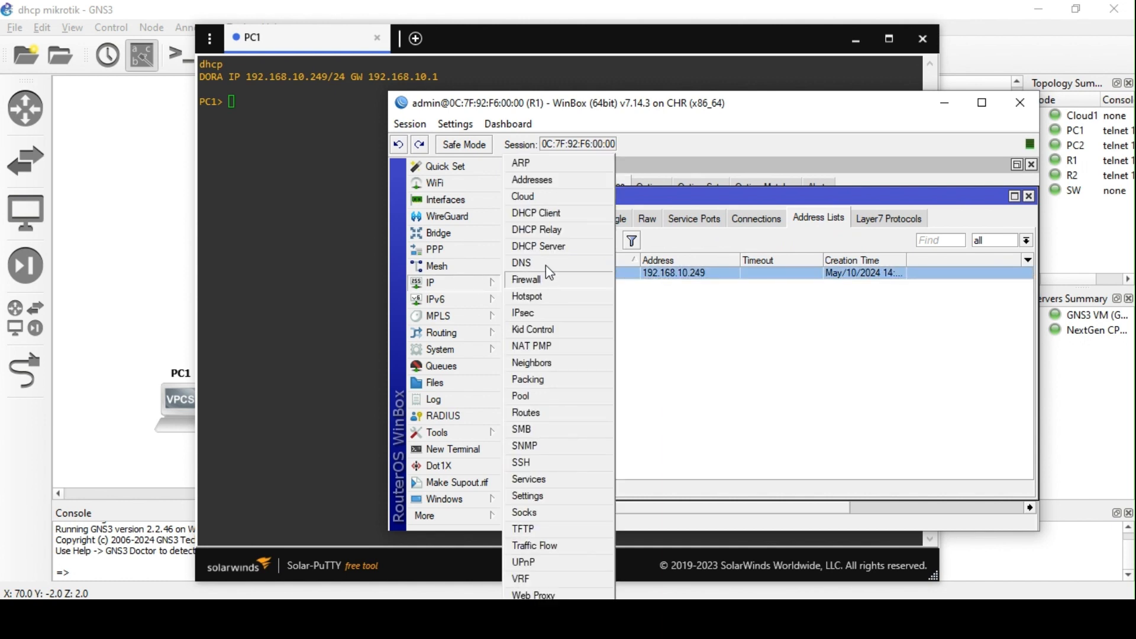
pyautogui.click(535, 246)
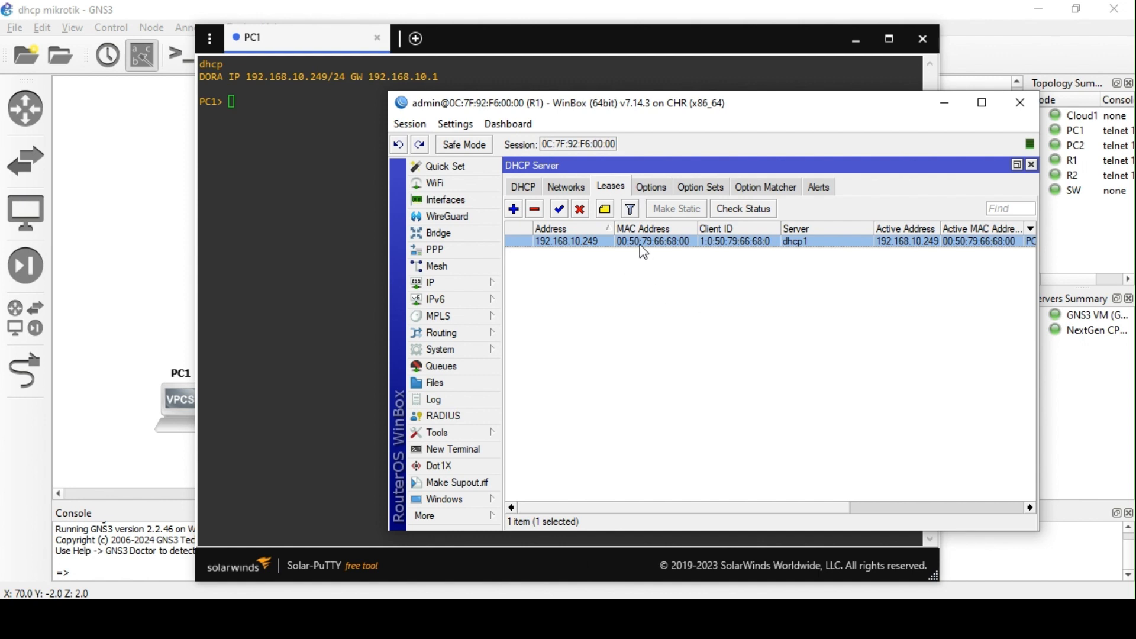
# - Review PC1's lease and the lan1_user address-list entry without changing them
pyautogui.doubleClick(640, 243)
pyautogui.scroll(-3, 720, 372)
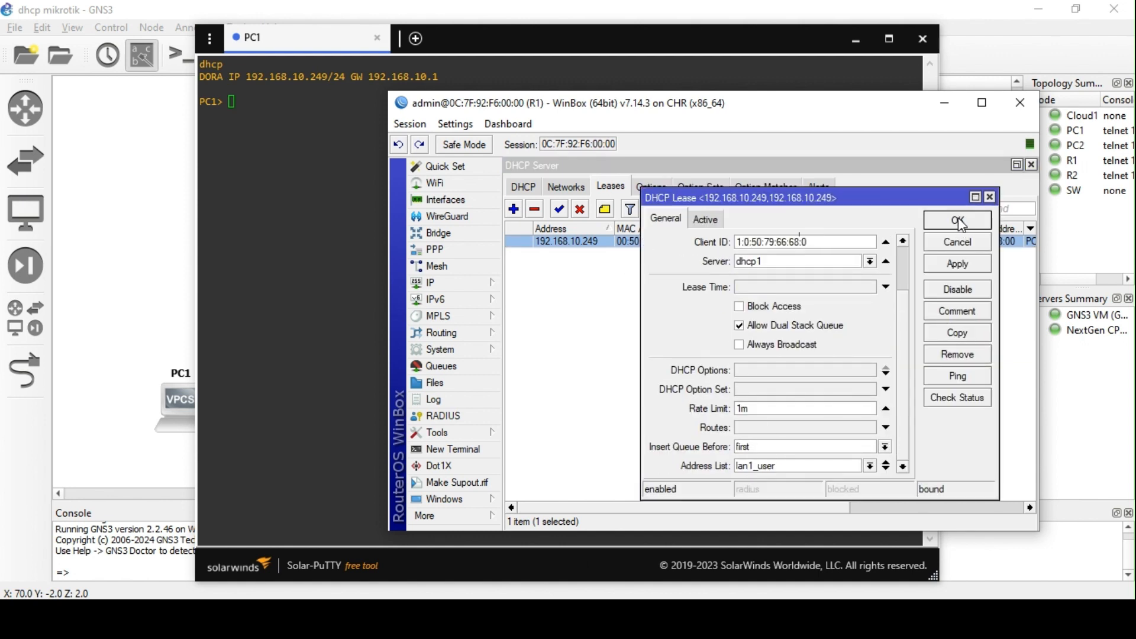
pyautogui.click(959, 221)
pyautogui.click(1032, 165)
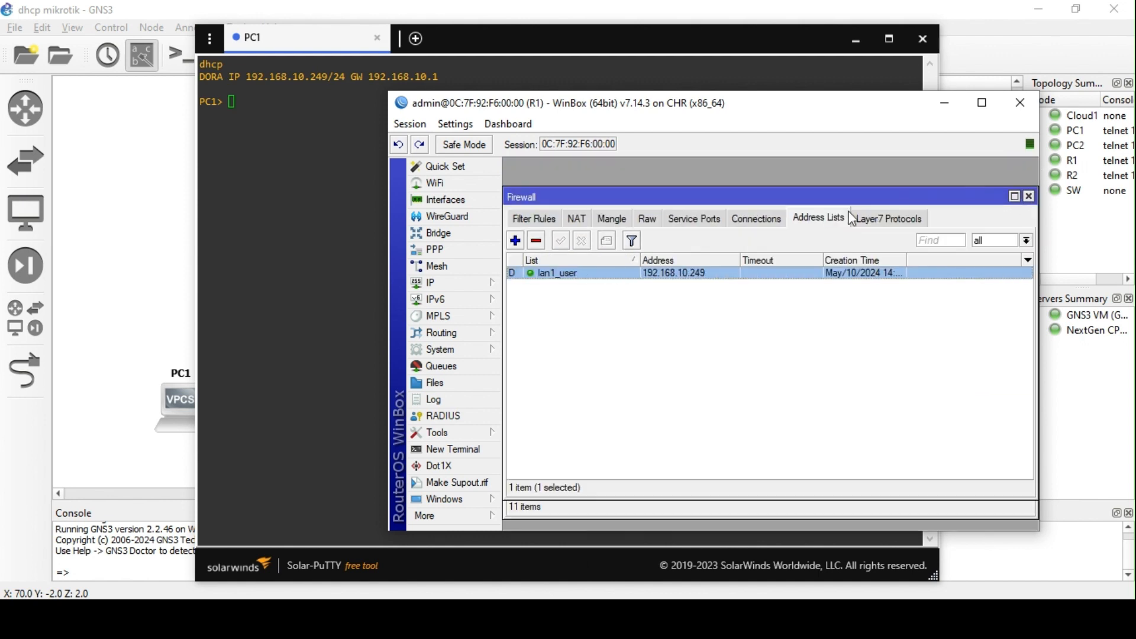
pyautogui.doubleClick(580, 275)
pyautogui.click(893, 313)
# - Inspect the address-list options in a new NAT rule, then discard it
pyautogui.click(578, 218)
pyautogui.click(515, 240)
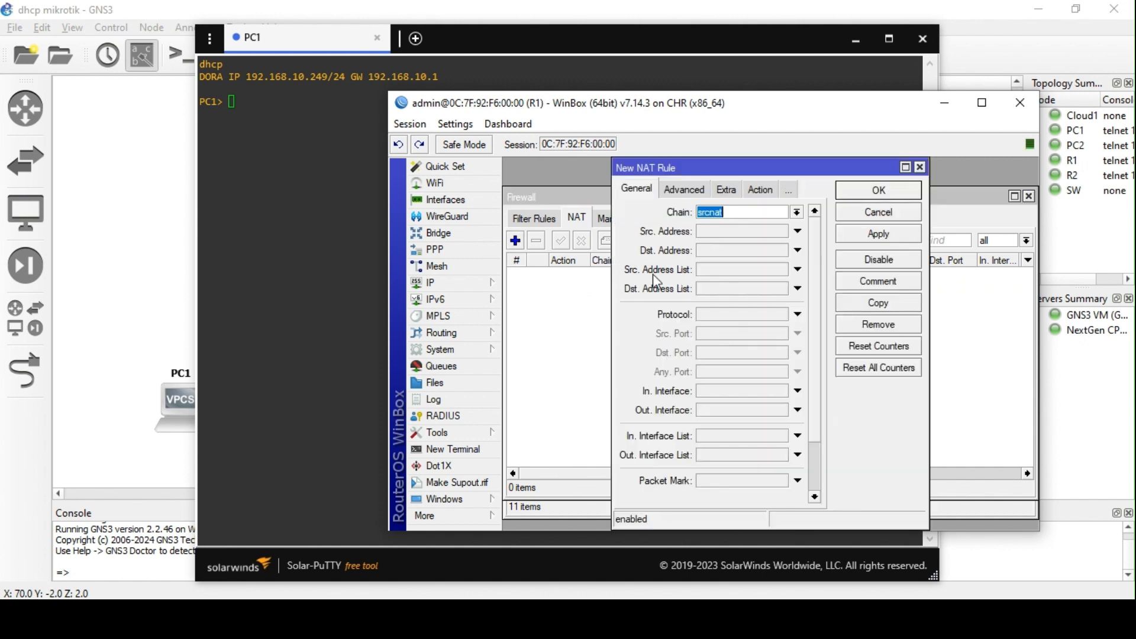
pyautogui.click(728, 271)
pyautogui.click(781, 270)
pyautogui.click(781, 269)
pyautogui.click(767, 290)
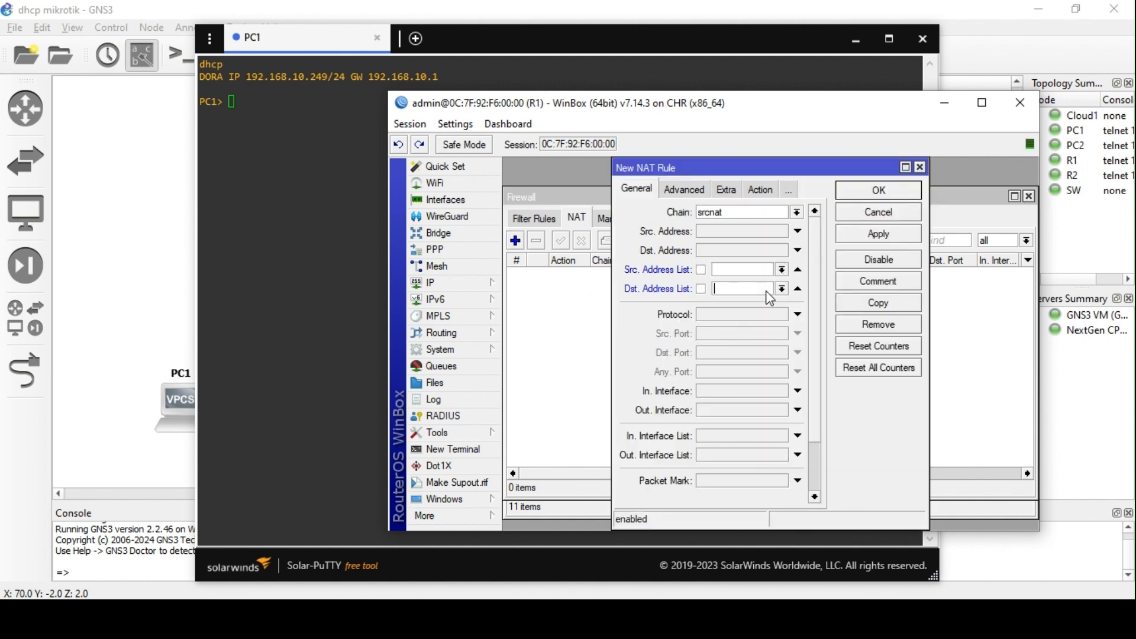
pyautogui.click(921, 168)
# - Inspect a new filter rule's source and destination address lists, including lan1_user, then discard it and close Firewall
pyautogui.click(541, 218)
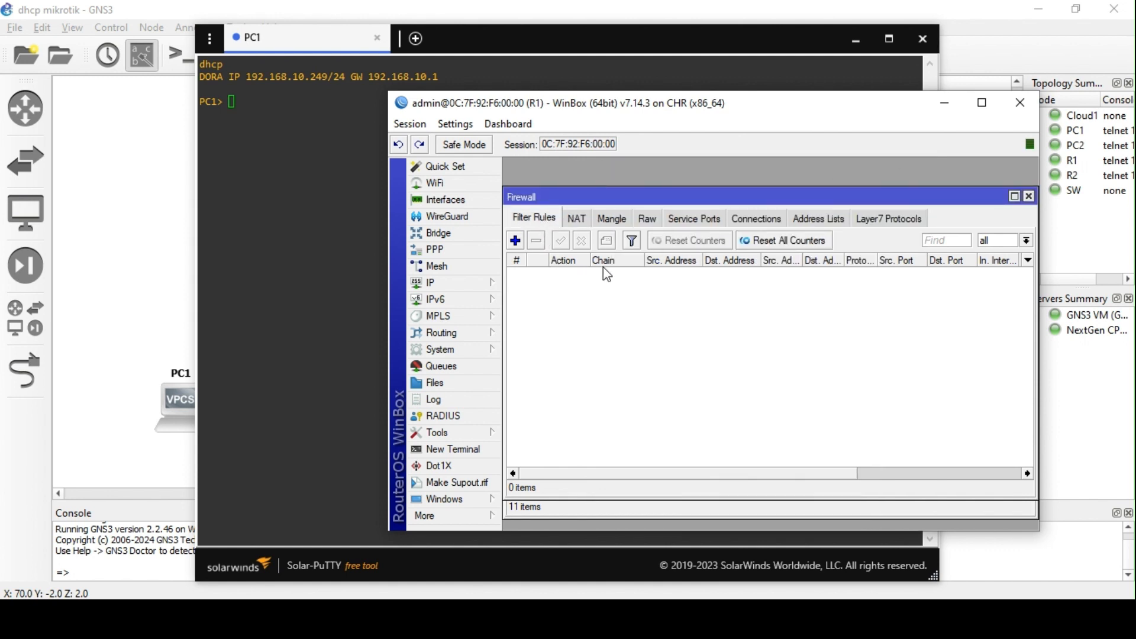
pyautogui.click(514, 240)
pyautogui.click(810, 271)
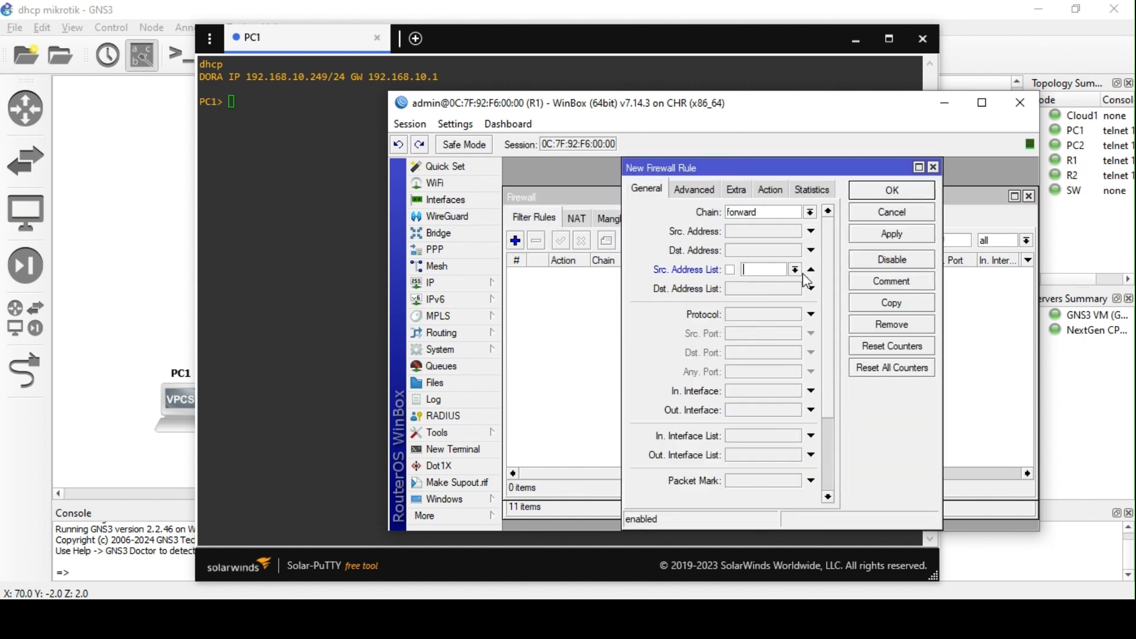
pyautogui.click(794, 270)
pyautogui.click(794, 269)
pyautogui.click(811, 288)
pyautogui.click(794, 289)
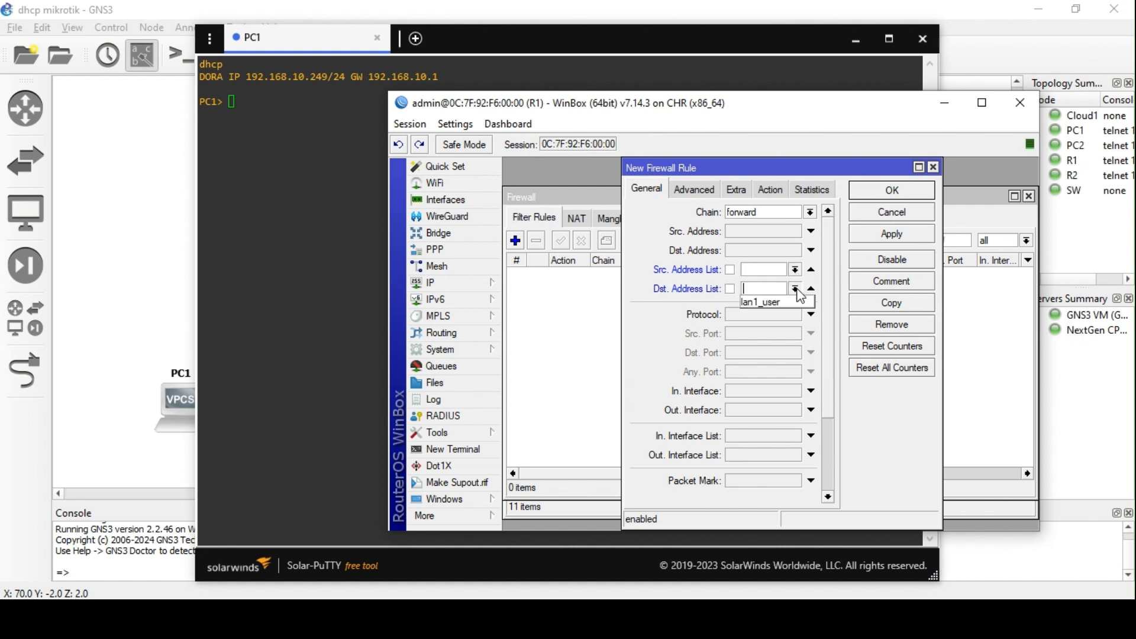
pyautogui.click(796, 290)
pyautogui.click(933, 167)
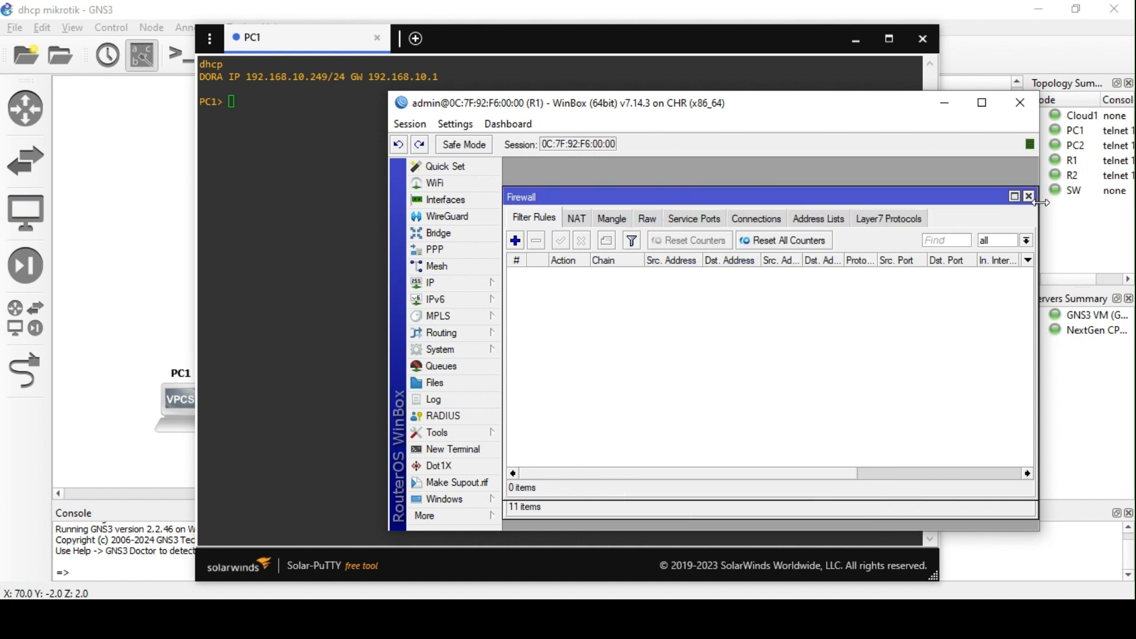
pyautogui.click(1029, 196)
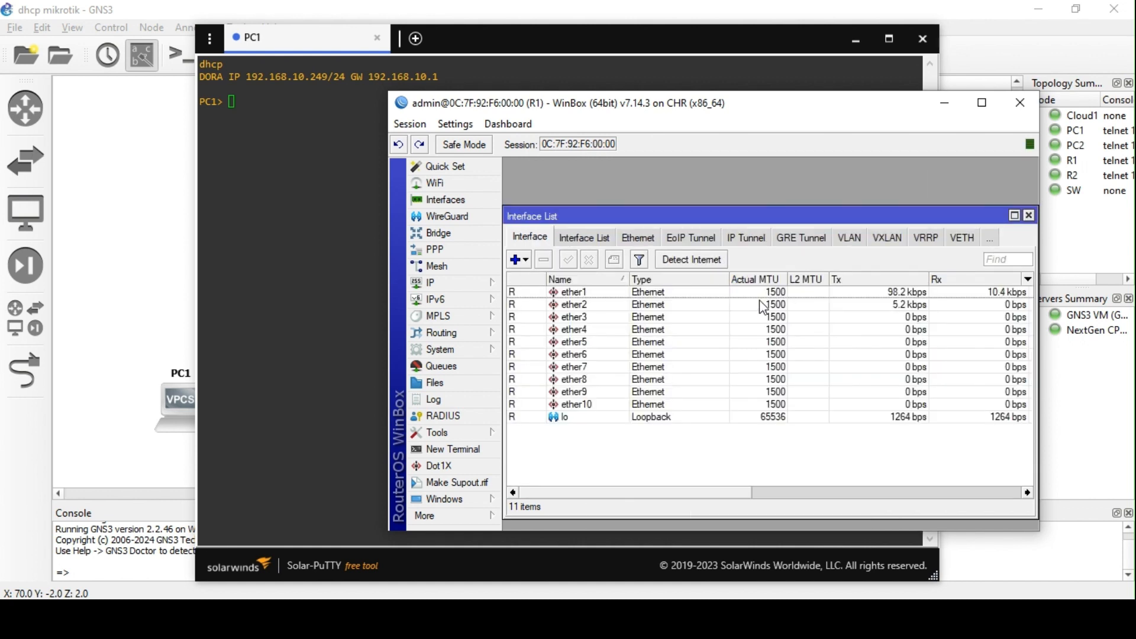
# - Show the DHCP server leases with the 192.168.10.249 lease on dhcp1 selected
pyautogui.click(1028, 216)
pyautogui.moveTo(489, 282)
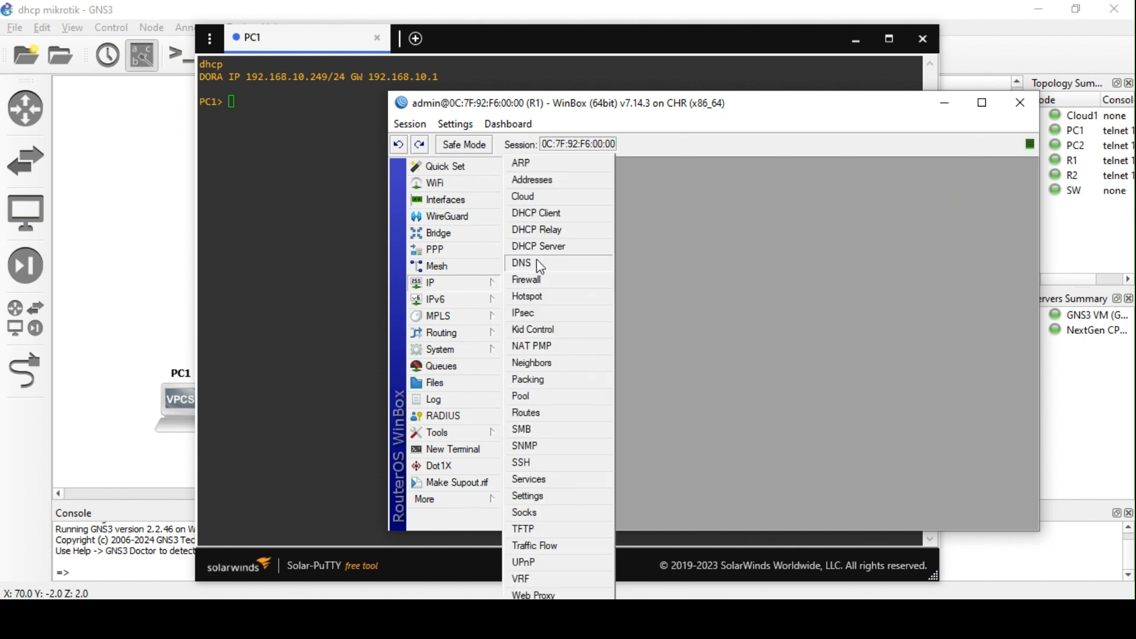
pyautogui.click(547, 246)
pyautogui.click(648, 243)
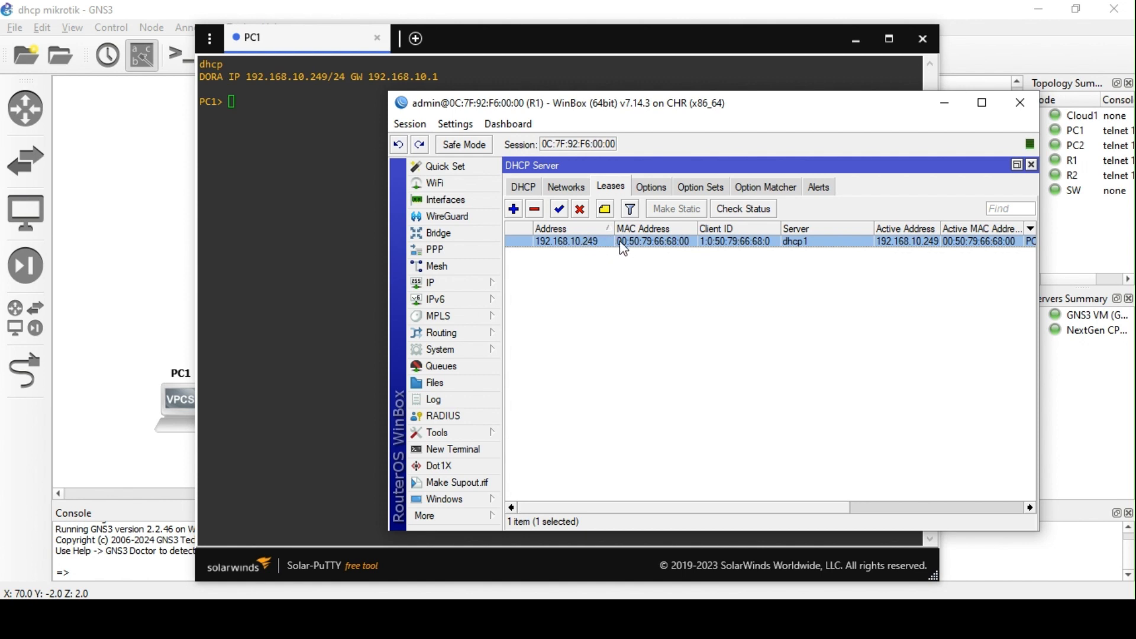
# - Rerun dhcp on PC1, receiving 192.168.10.249/24 with gateway 192.168.10.1
pyautogui.click(269, 123)
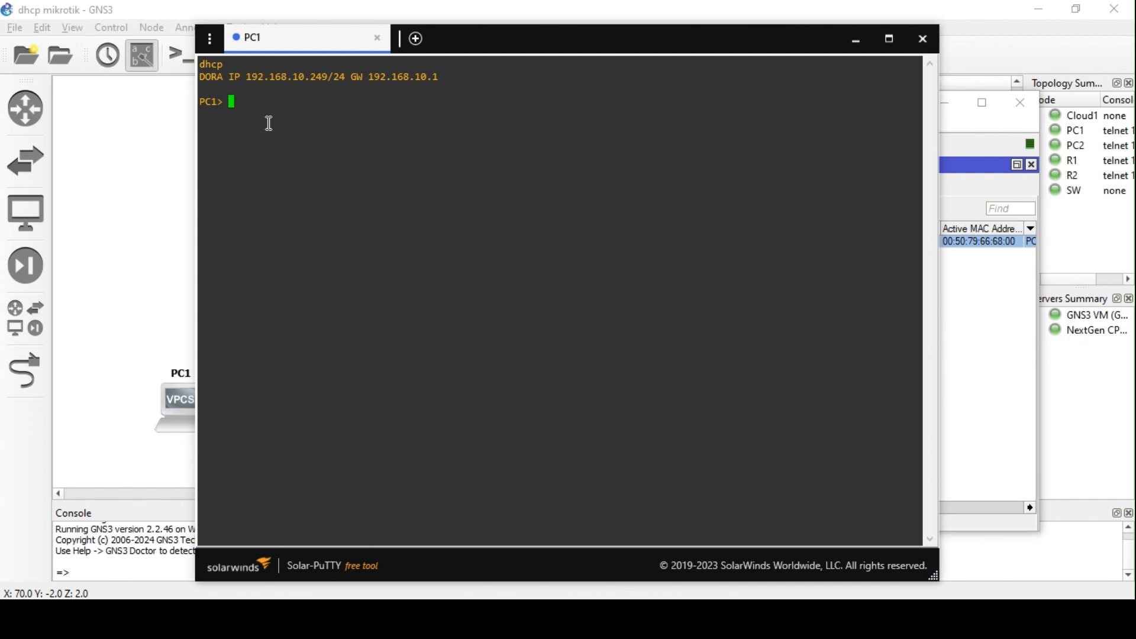
pyautogui.write('dhcp')
pyautogui.press('Return')
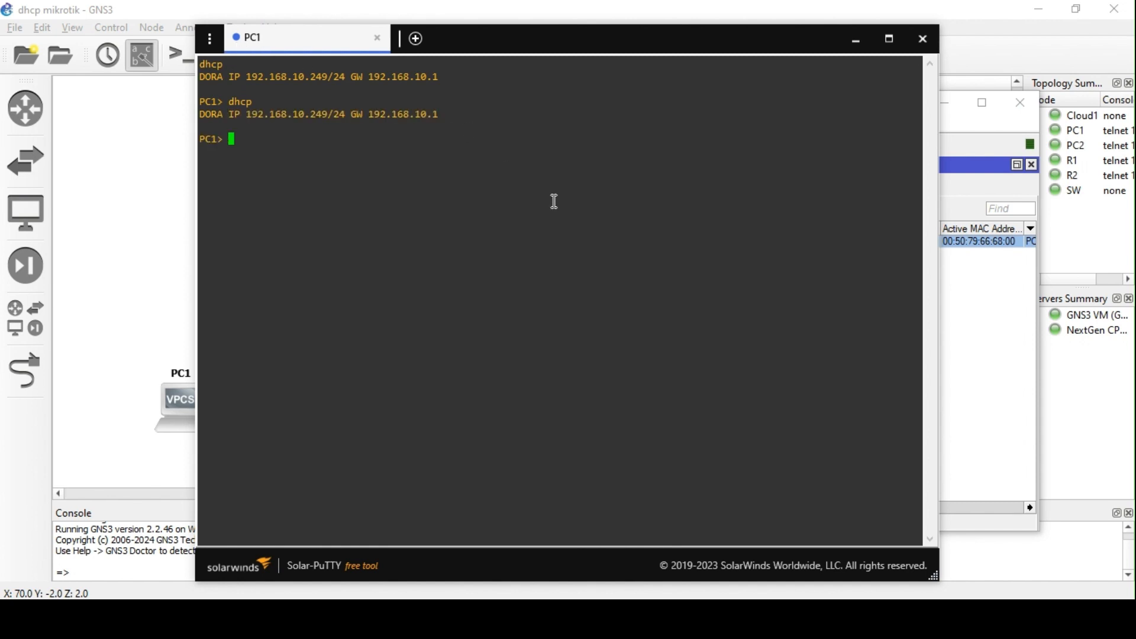
# - Review the router's simple queues, showing PC1's dynamic 1M queue
pyautogui.click(971, 328)
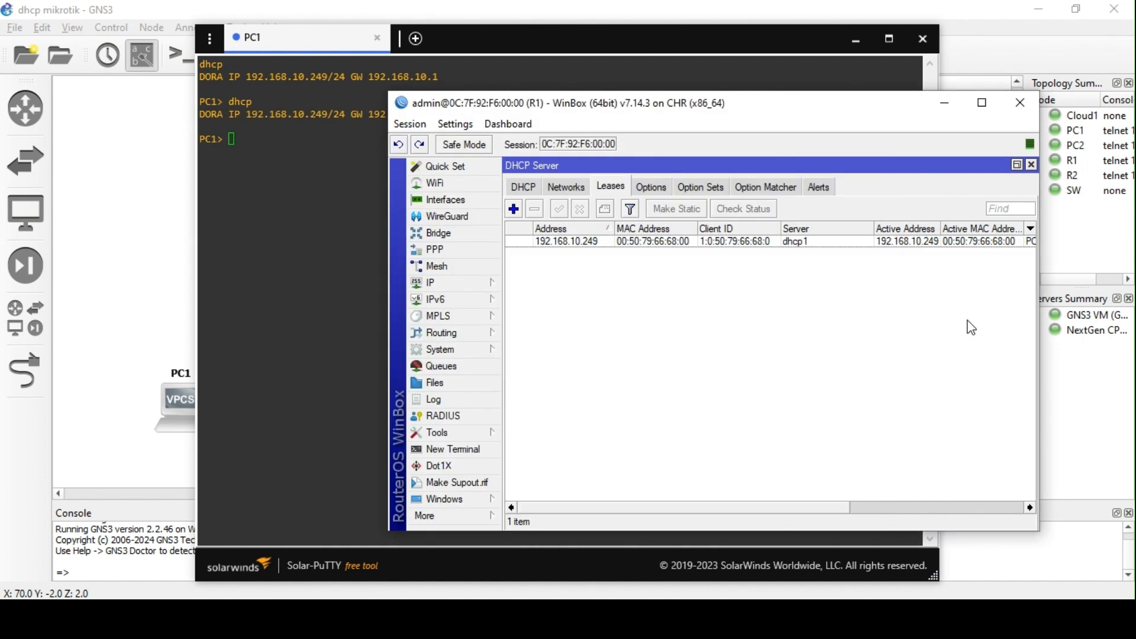
pyautogui.click(628, 244)
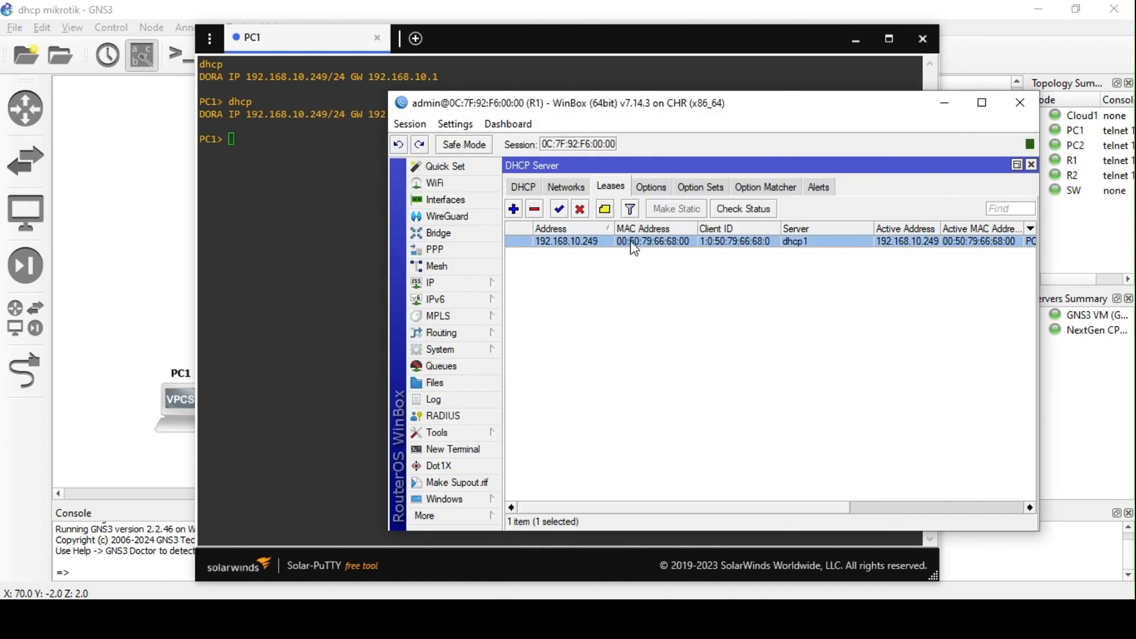
pyautogui.click(466, 363)
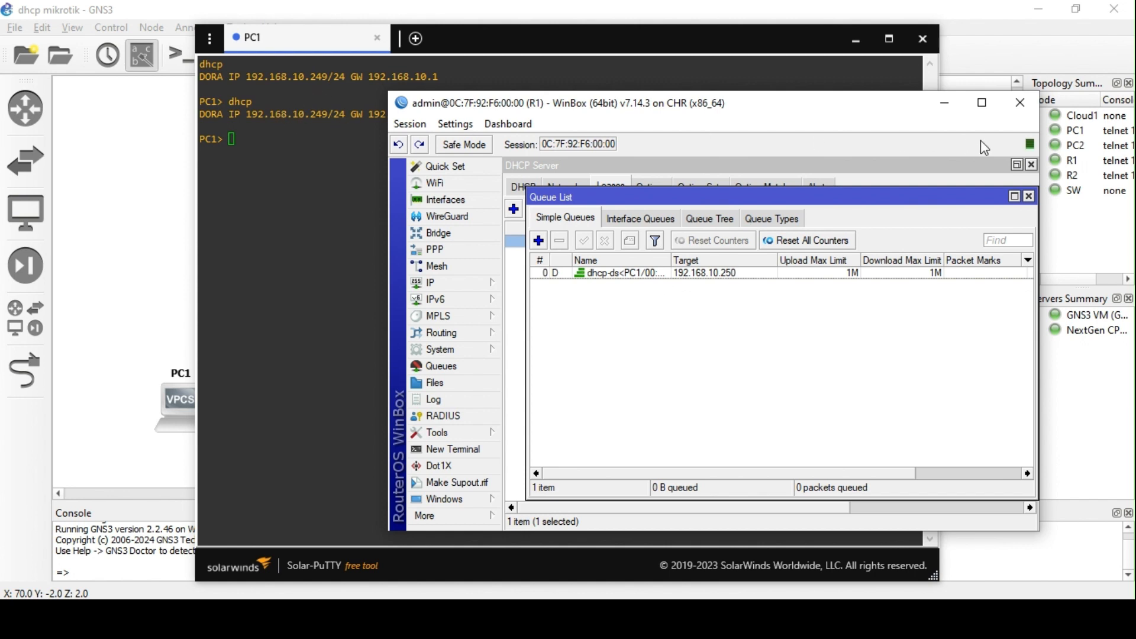
# - Turn on Add ARP For Leases on the dhcp1 server
pyautogui.click(1029, 196)
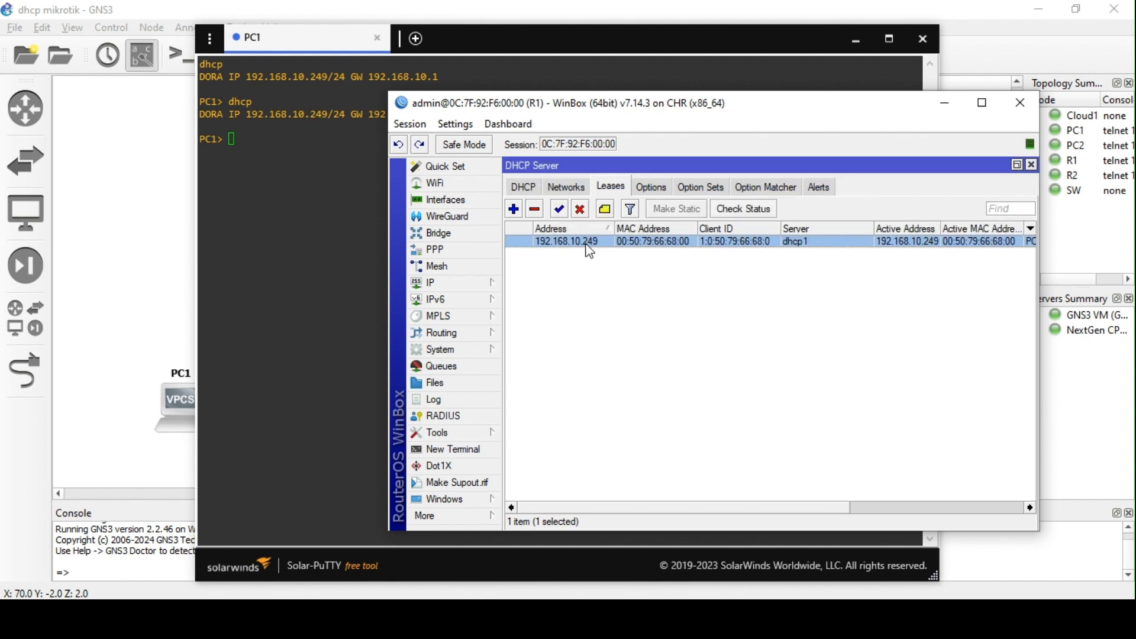
pyautogui.click(523, 187)
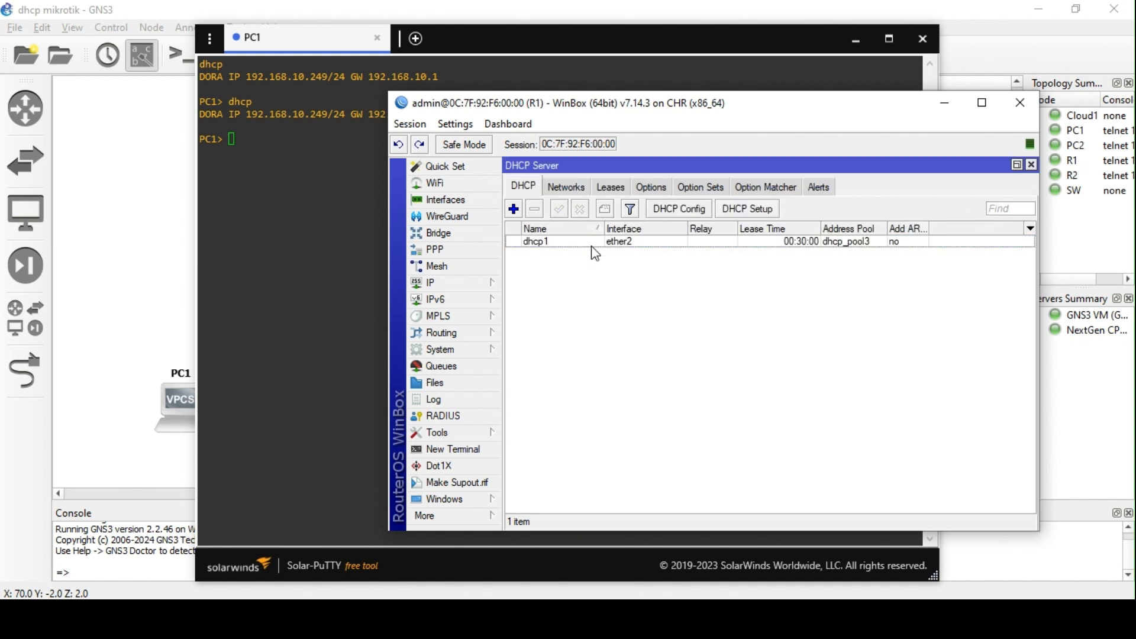
pyautogui.doubleClick(584, 241)
pyautogui.scroll(-1, 837, 357)
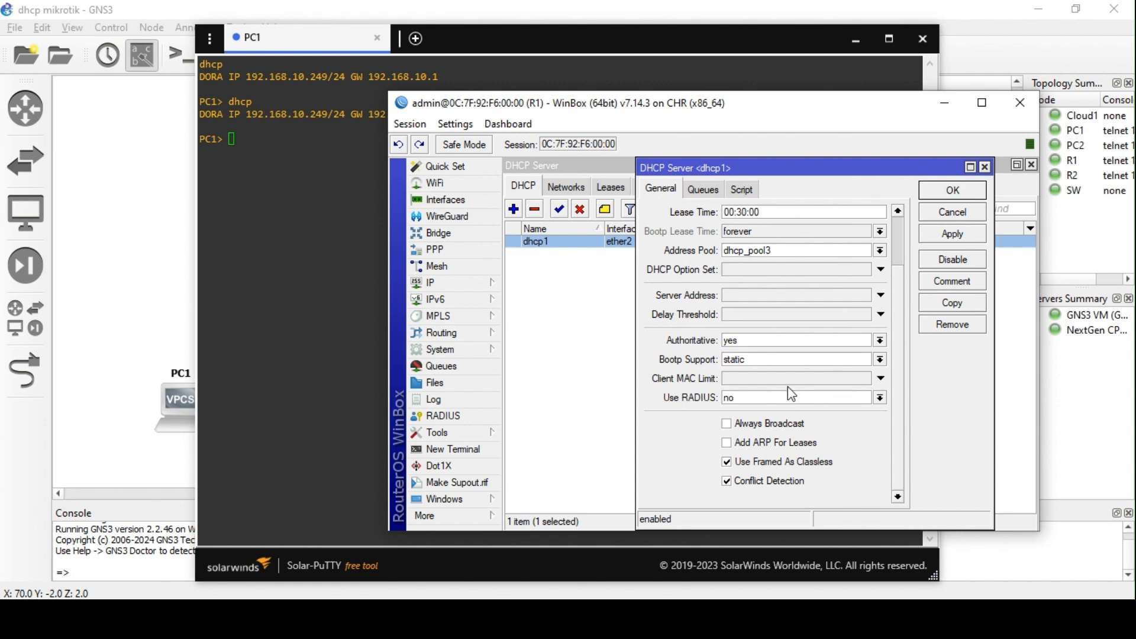
pyautogui.scroll(1, 783, 374)
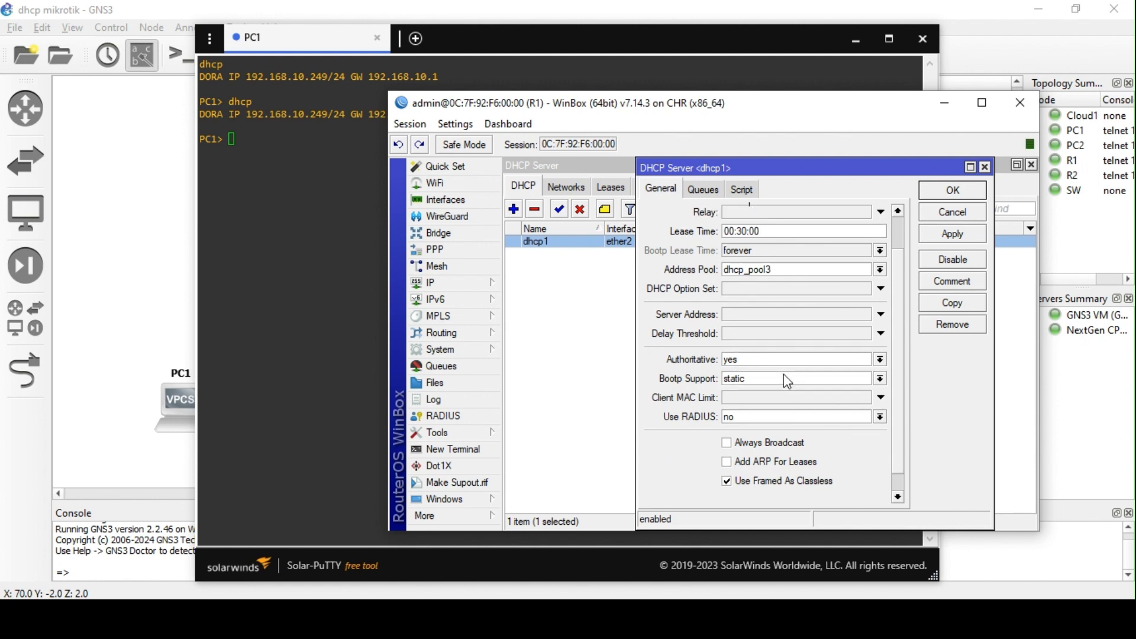
pyautogui.scroll(-1, 784, 374)
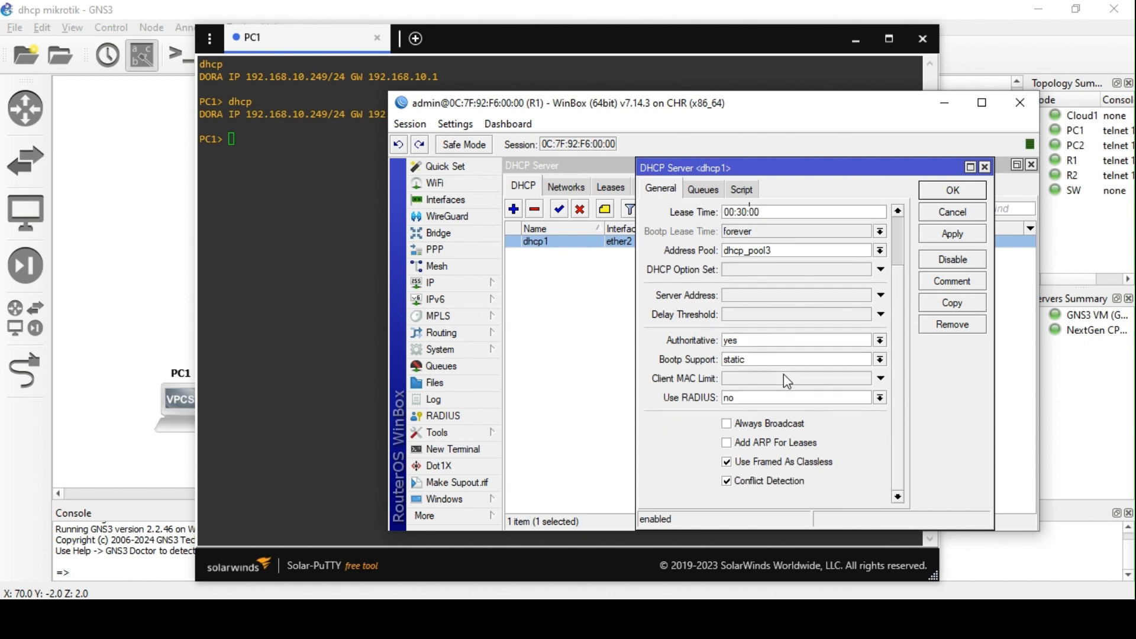
pyautogui.click(738, 443)
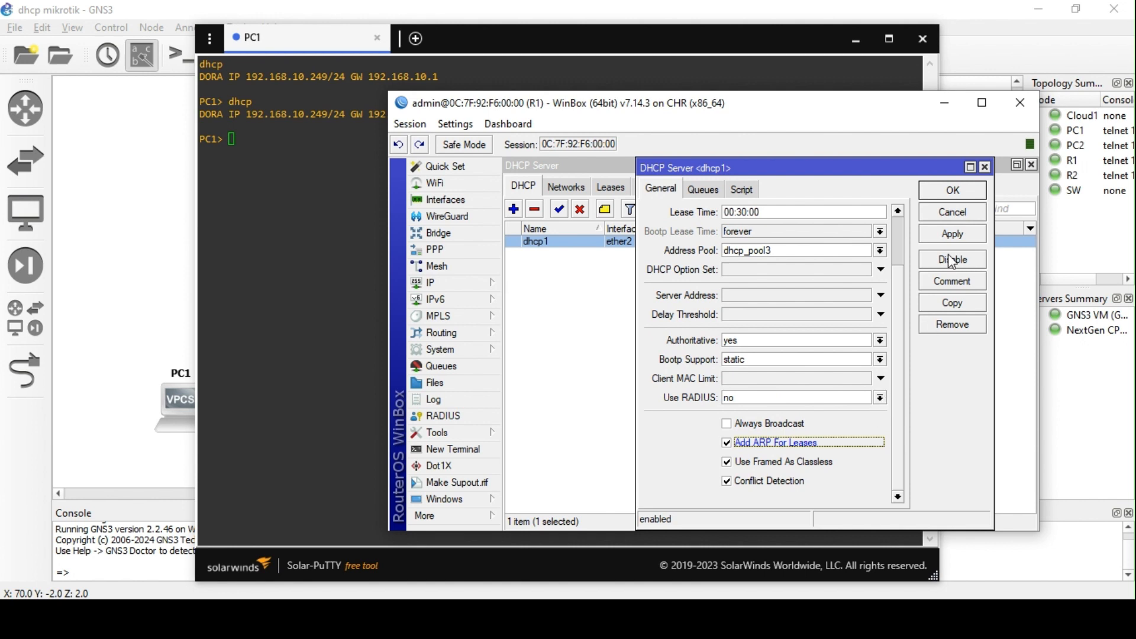
pyautogui.click(957, 236)
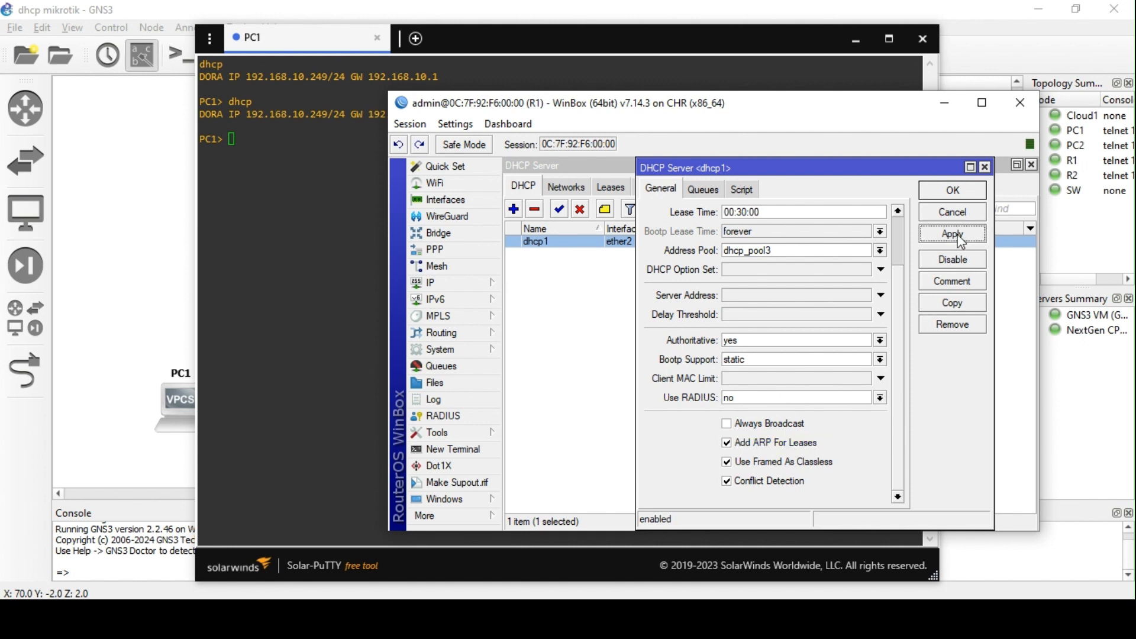
pyautogui.click(953, 191)
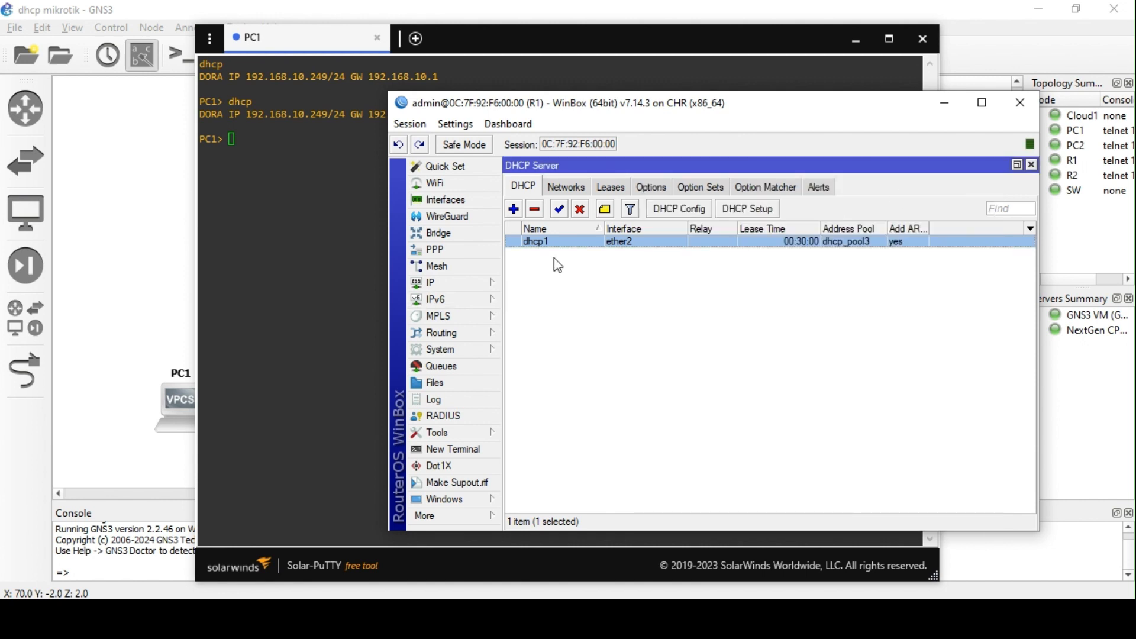
# - Set dhcp1's address pool to static-only
pyautogui.doubleClick(553, 241)
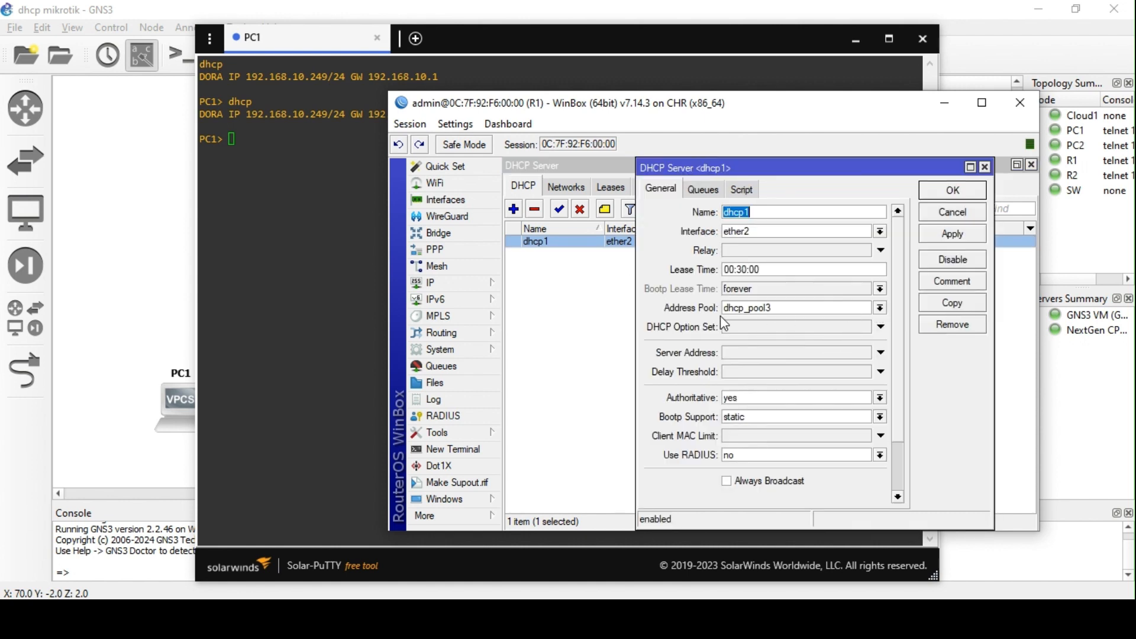
pyautogui.click(880, 307)
pyautogui.click(788, 325)
pyautogui.click(952, 190)
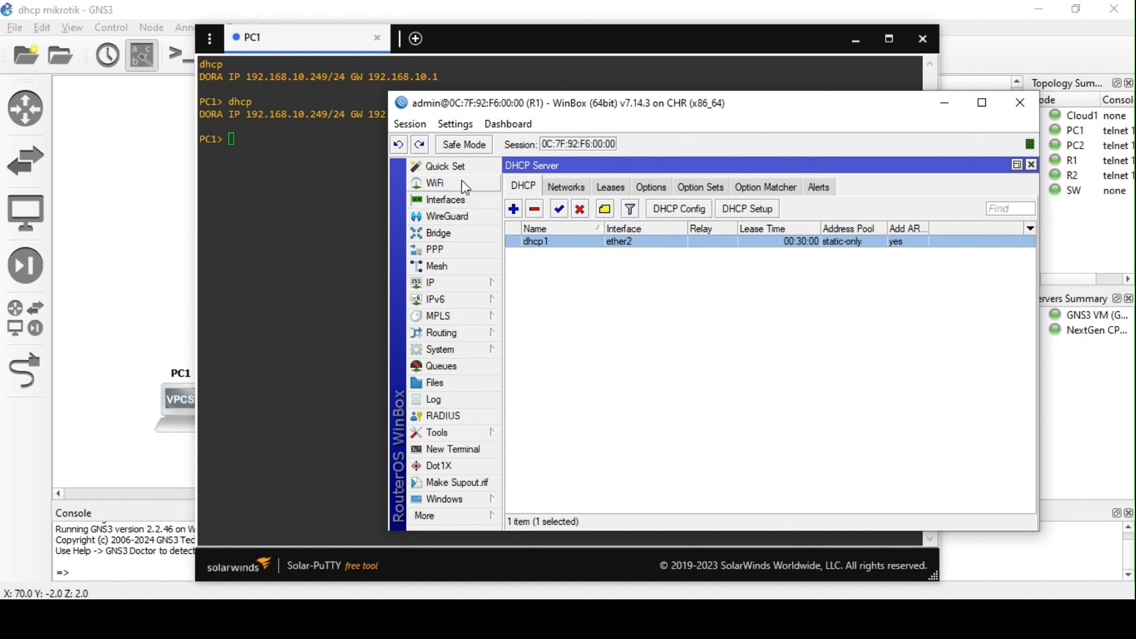
pyautogui.click(452, 200)
# - Make PC1's ARP entry 192.168.10.249 on ether2 static
pyautogui.doubleClick(604, 305)
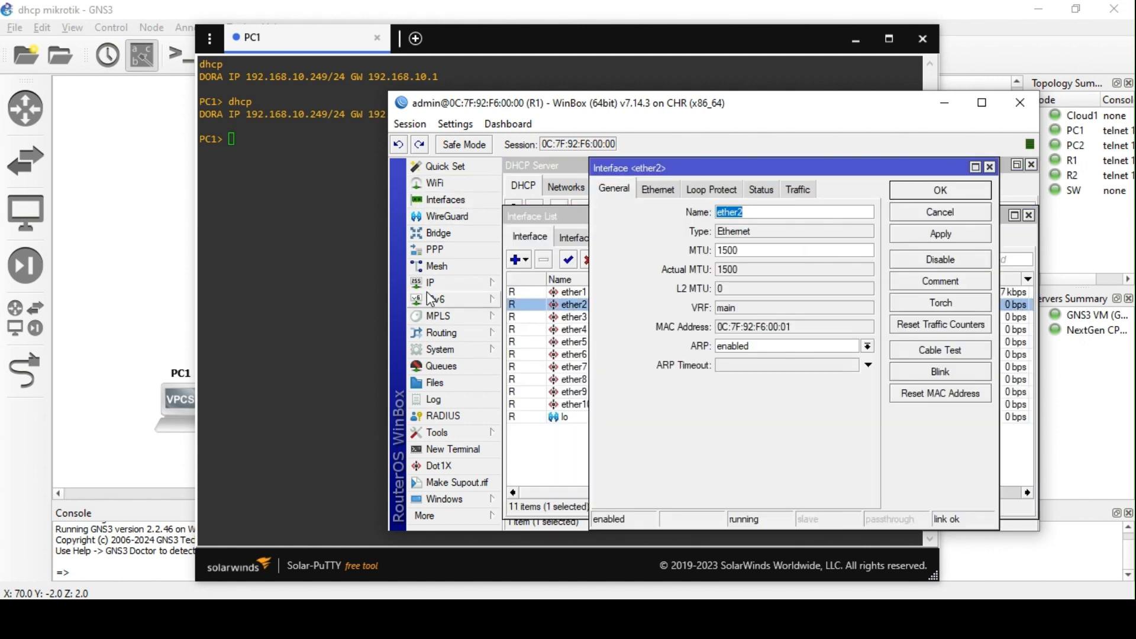
pyautogui.click(444, 283)
pyautogui.click(548, 163)
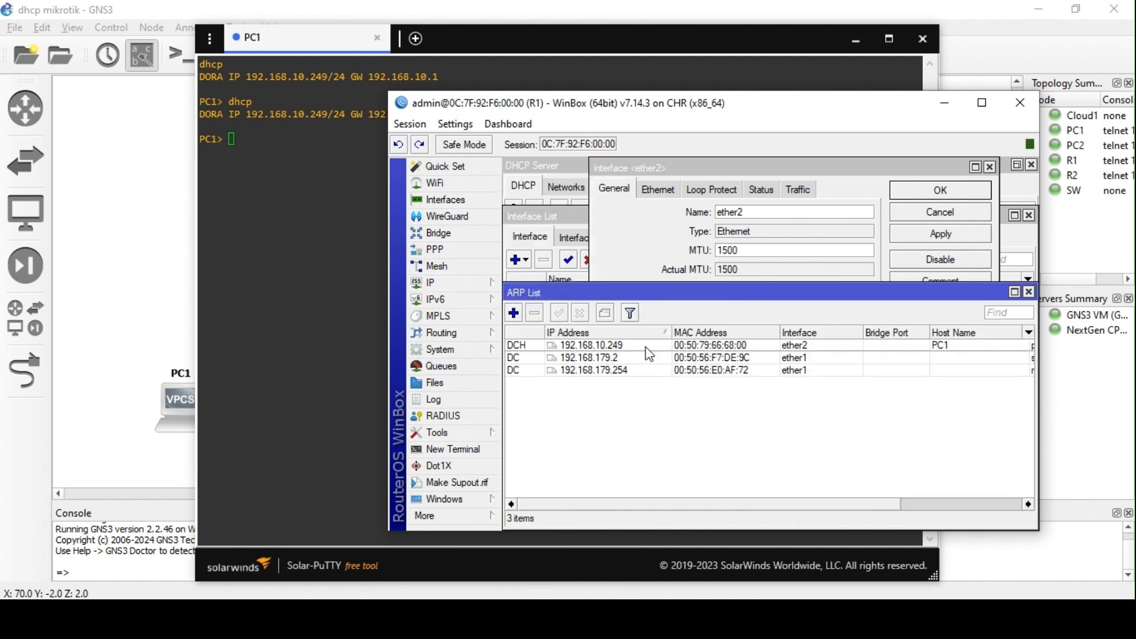
pyautogui.click(636, 348)
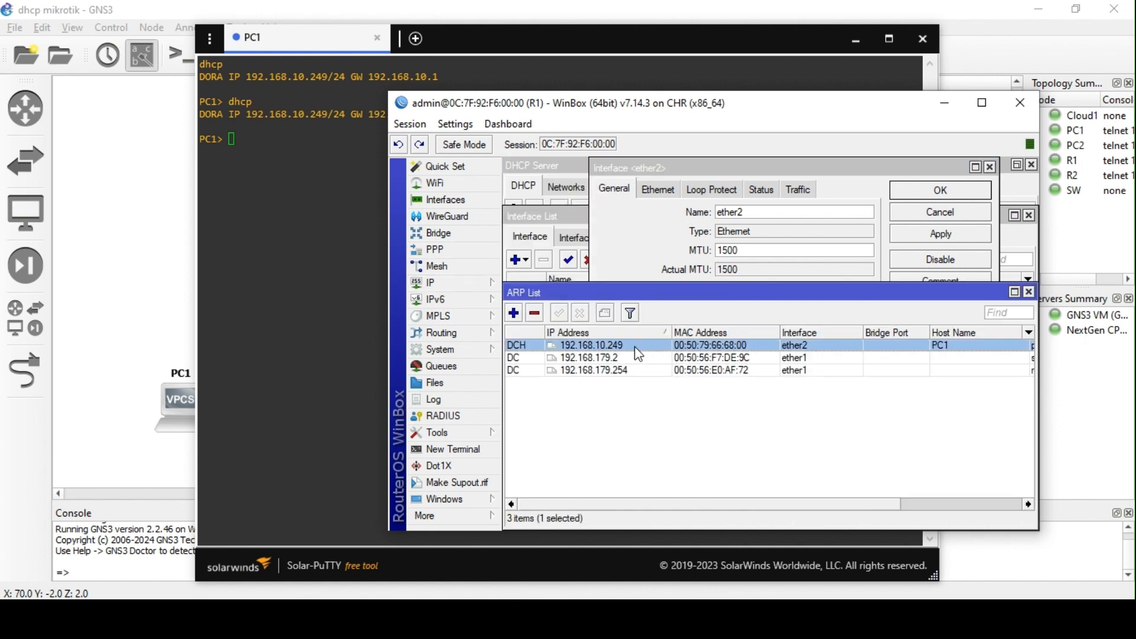
pyautogui.doubleClick(573, 352)
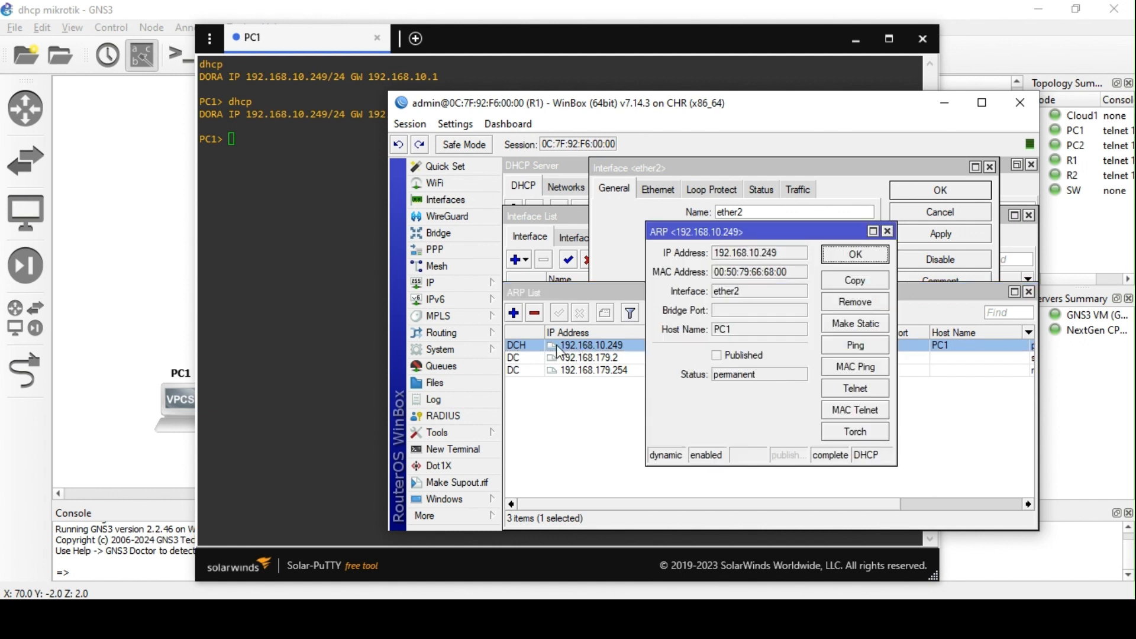
pyautogui.moveTo(523, 356)
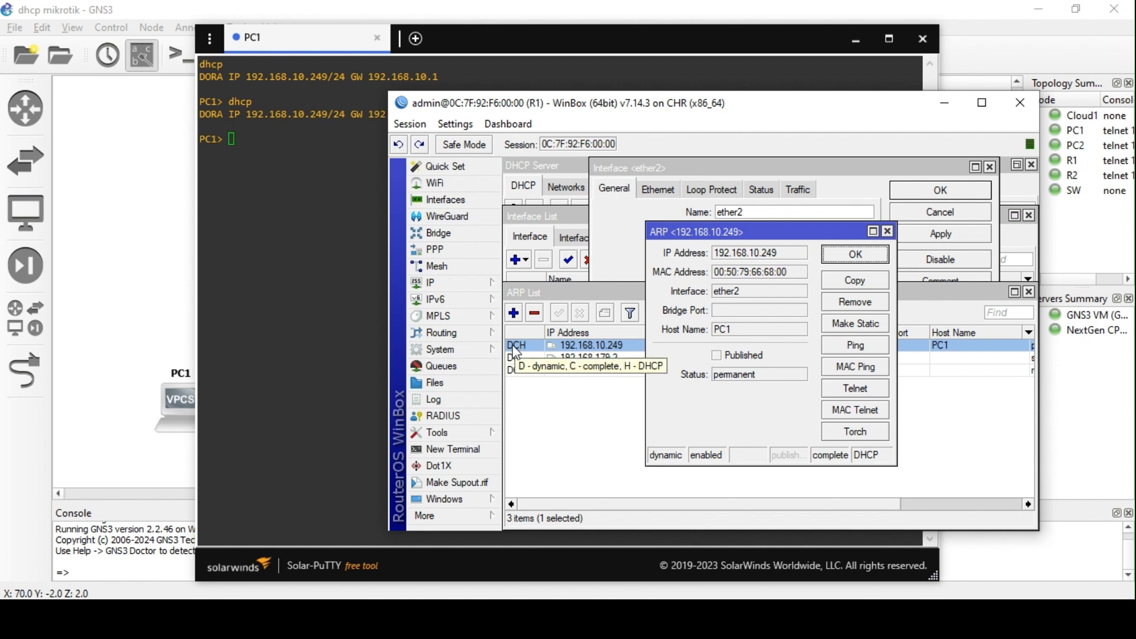
pyautogui.click(878, 329)
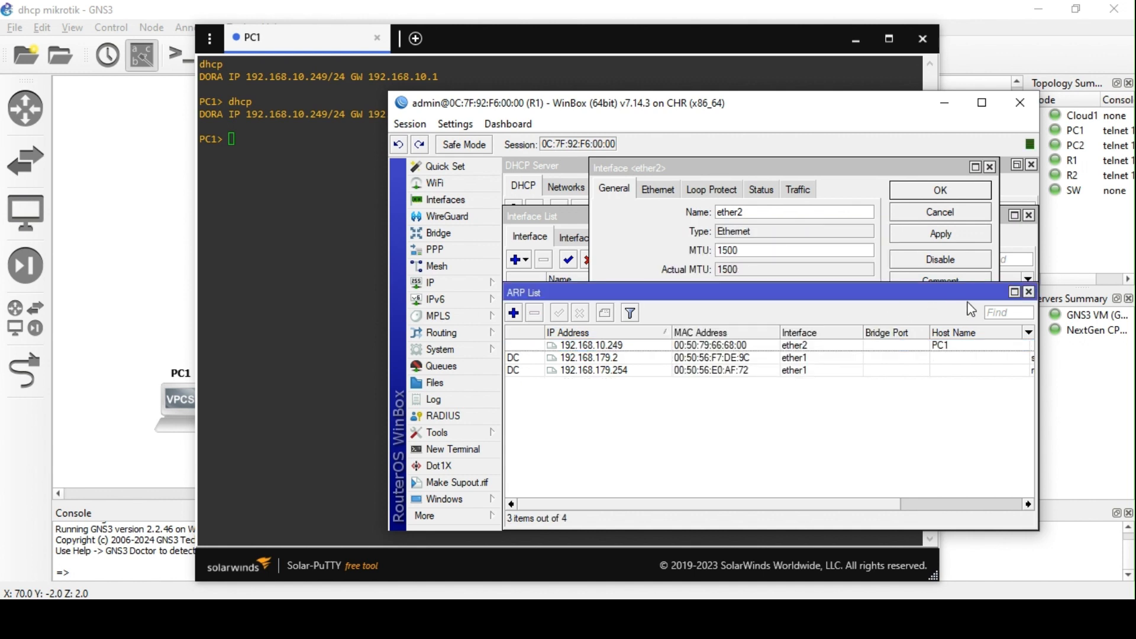
pyautogui.click(1029, 292)
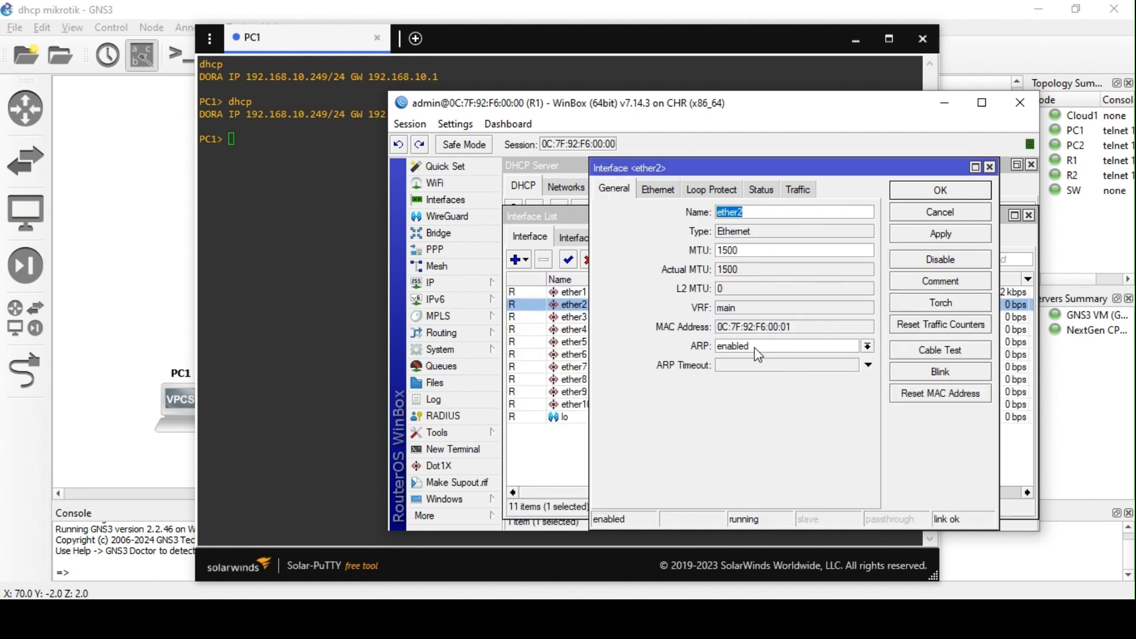
# - Set ether2's ARP mode to reply-only and recheck PC1's static 192.168.10.249 ARP entry
pyautogui.click(753, 346)
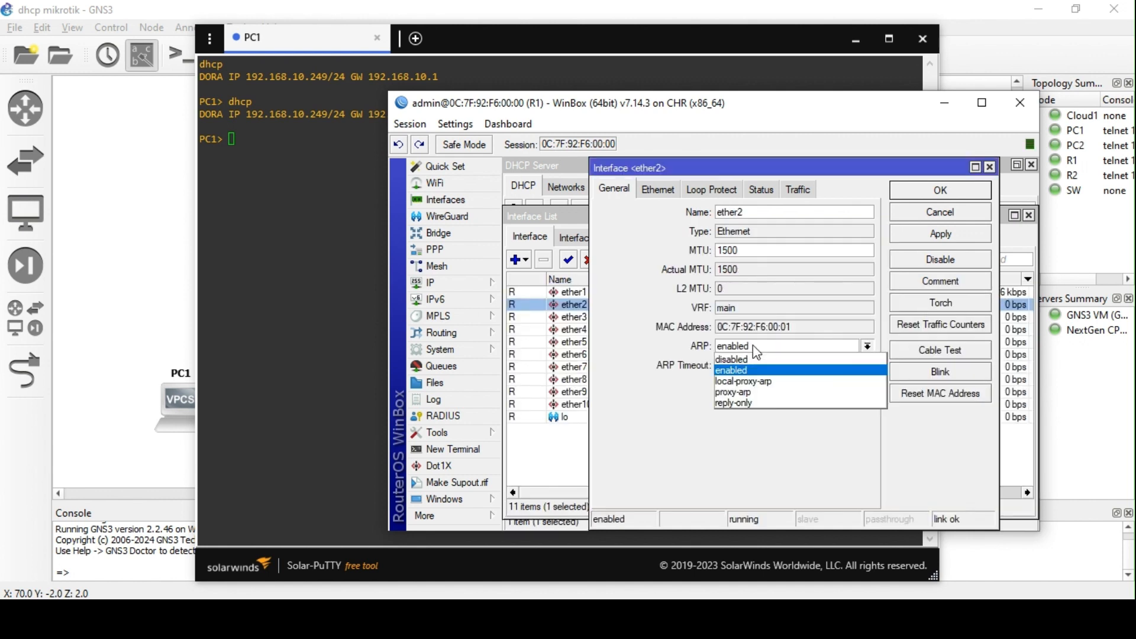
pyautogui.click(762, 404)
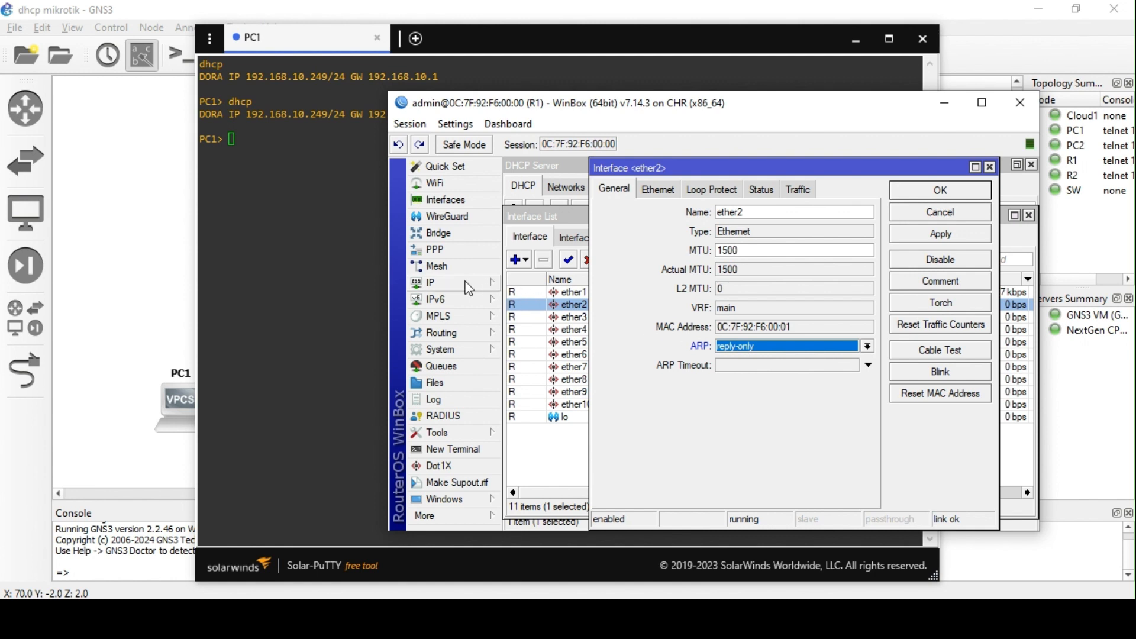
pyautogui.click(438, 283)
pyautogui.click(551, 161)
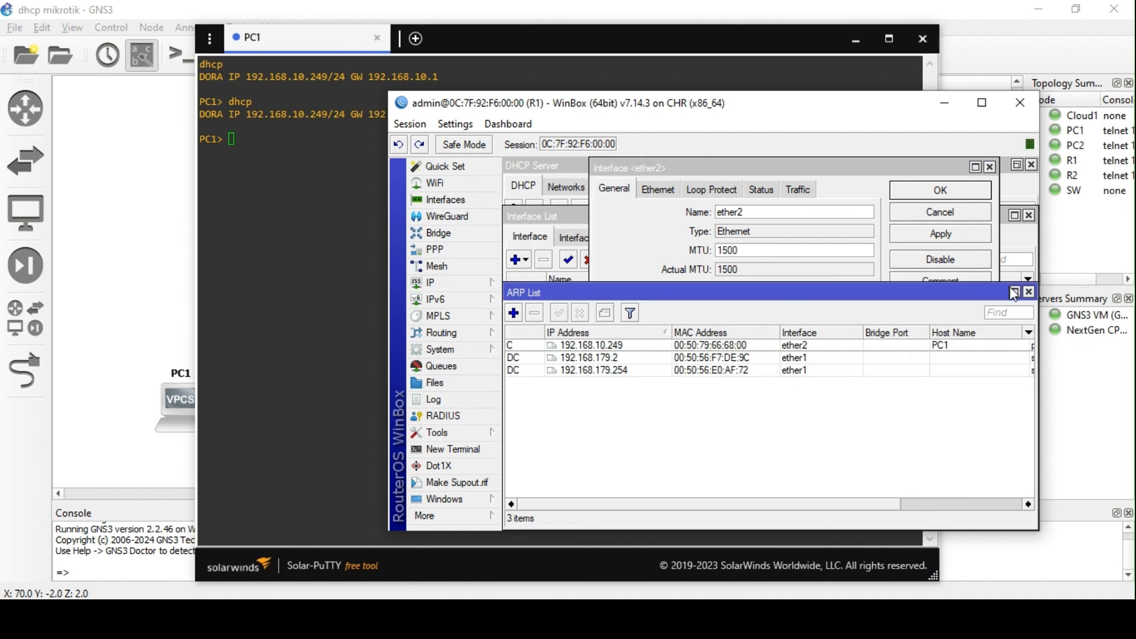
# - Set ether2's ARP mode back to enabled and apply the change
pyautogui.click(1028, 293)
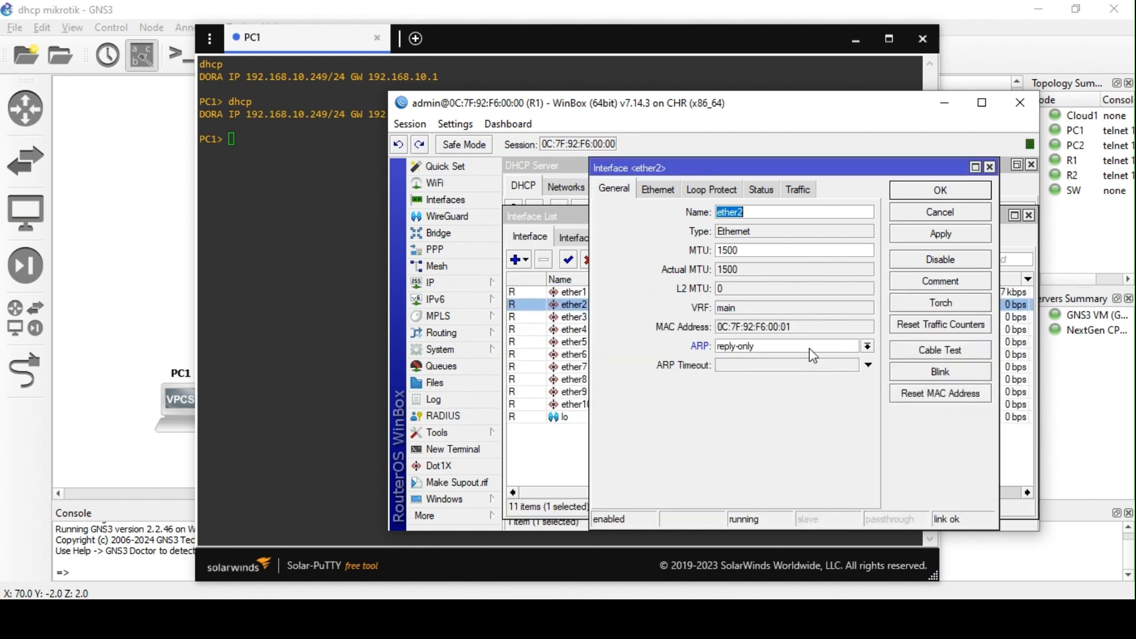
pyautogui.click(867, 346)
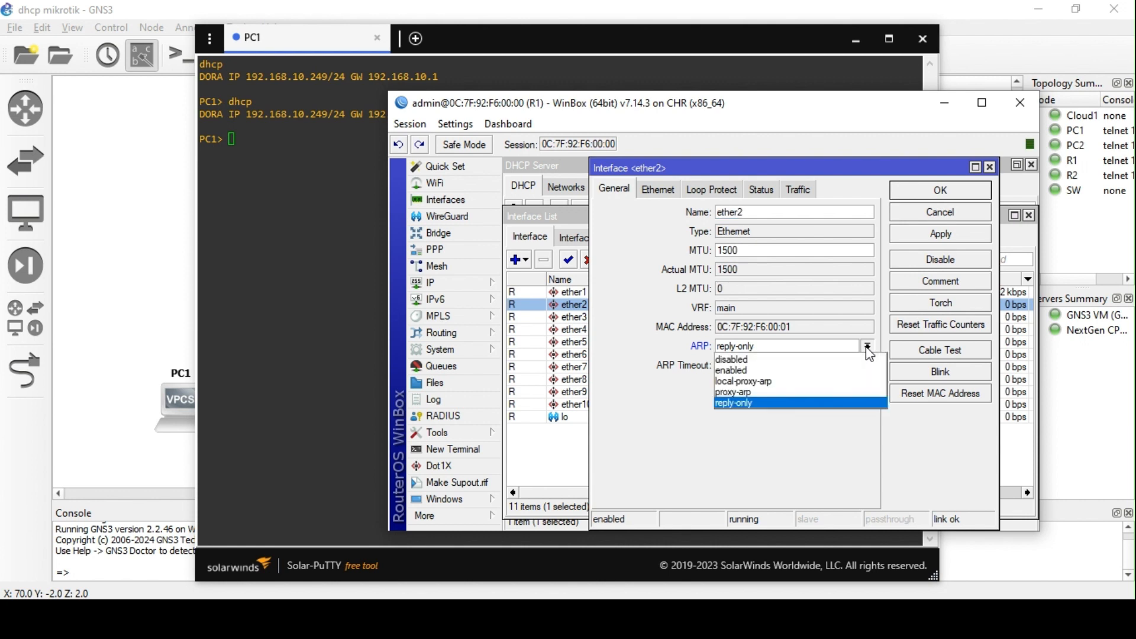
pyautogui.click(822, 371)
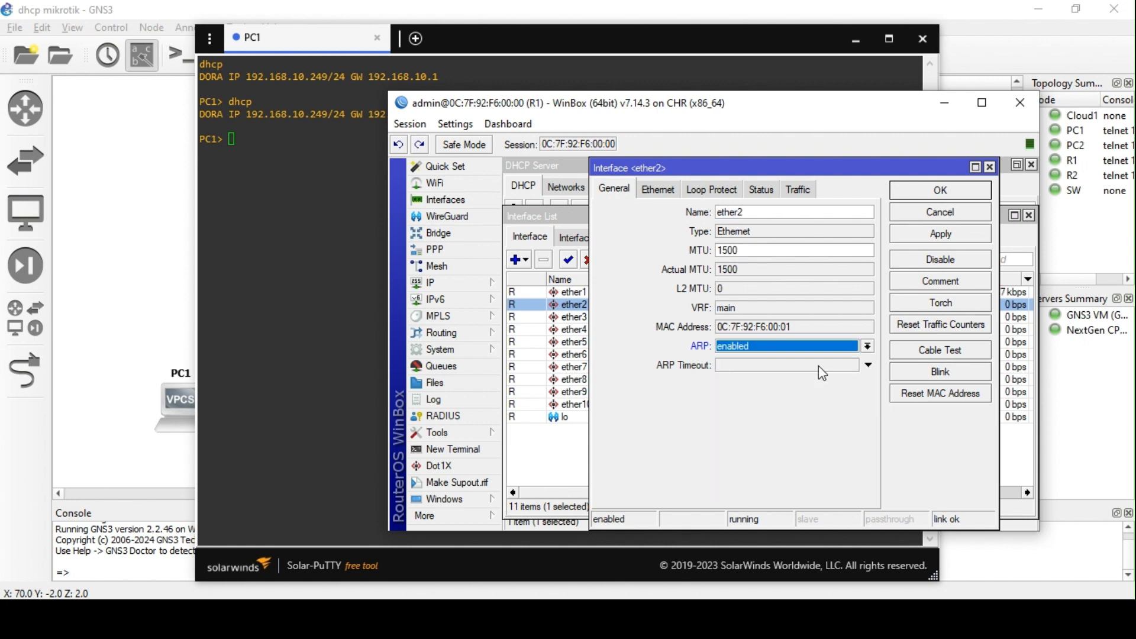
pyautogui.click(954, 234)
pyautogui.click(957, 194)
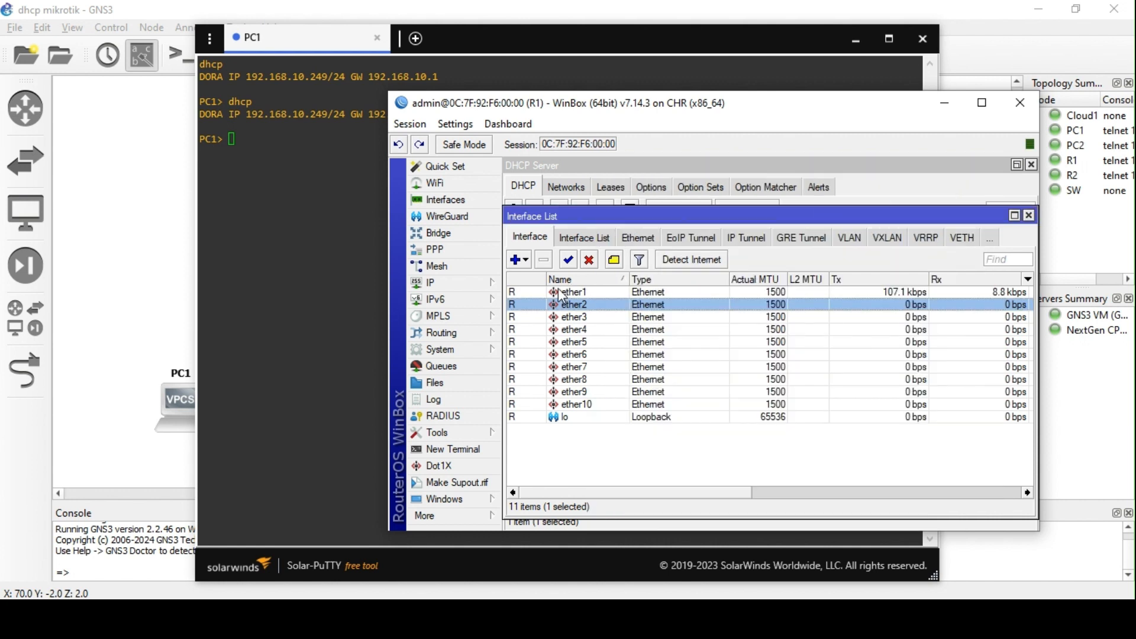
# - Delete PC1's static ARP entry 192.168.10.249 from the router's ARP table
pyautogui.click(457, 284)
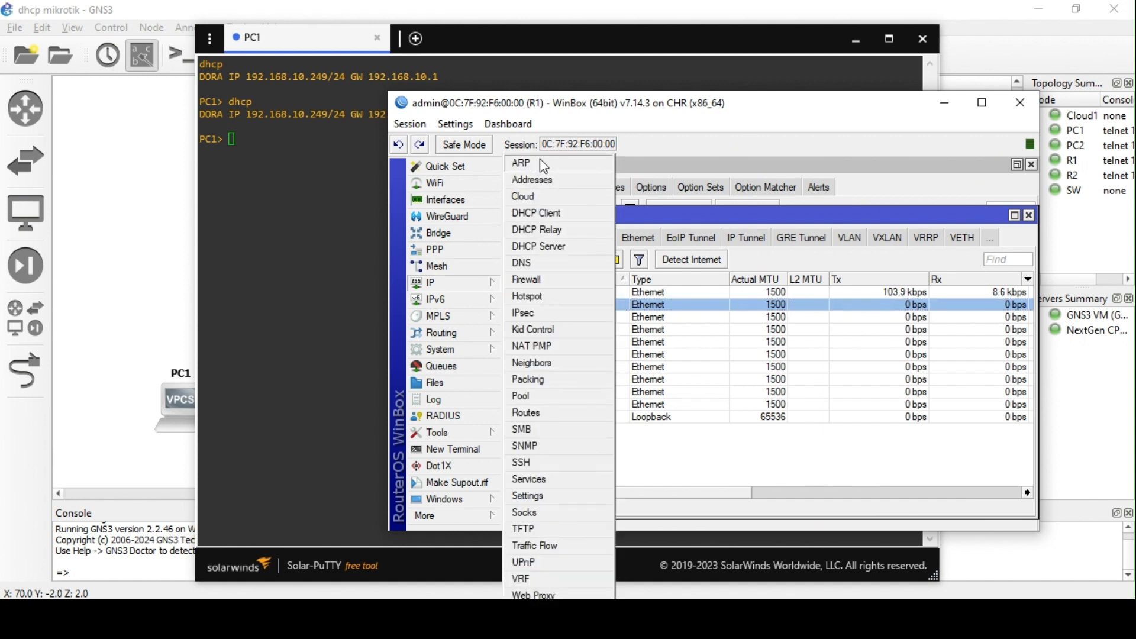
pyautogui.click(539, 159)
pyautogui.click(568, 349)
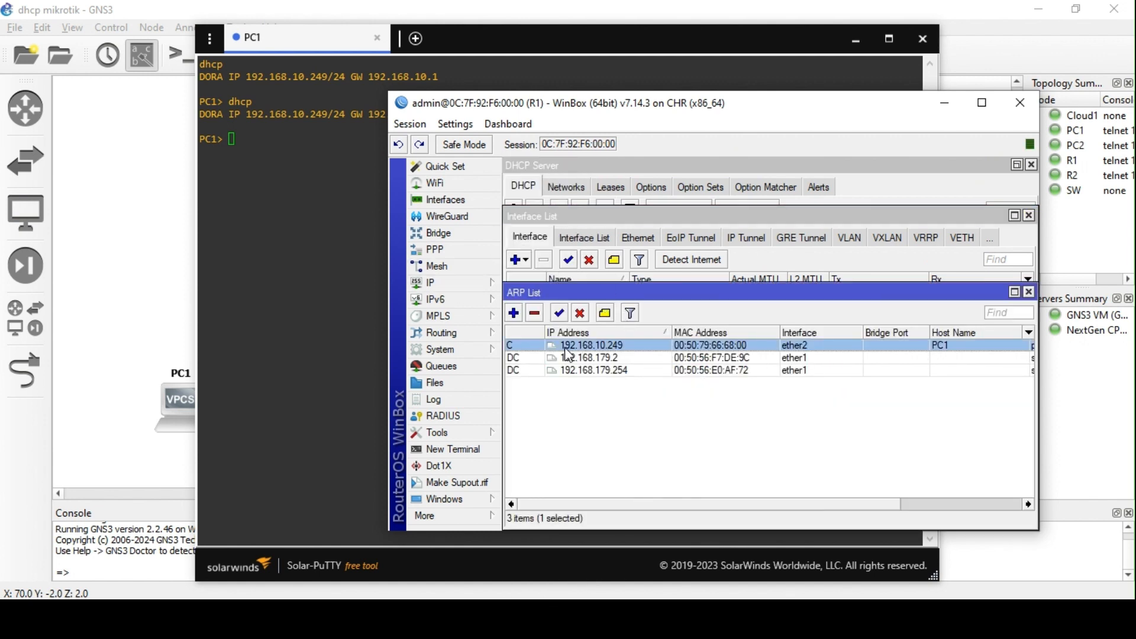
pyautogui.click(535, 320)
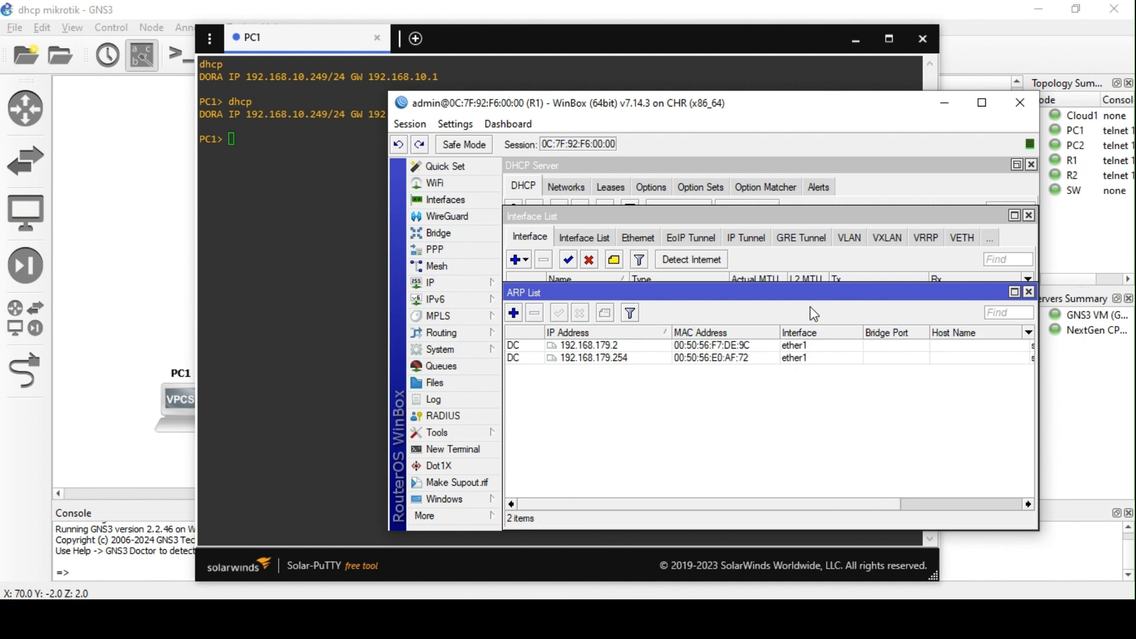
pyautogui.click(1029, 291)
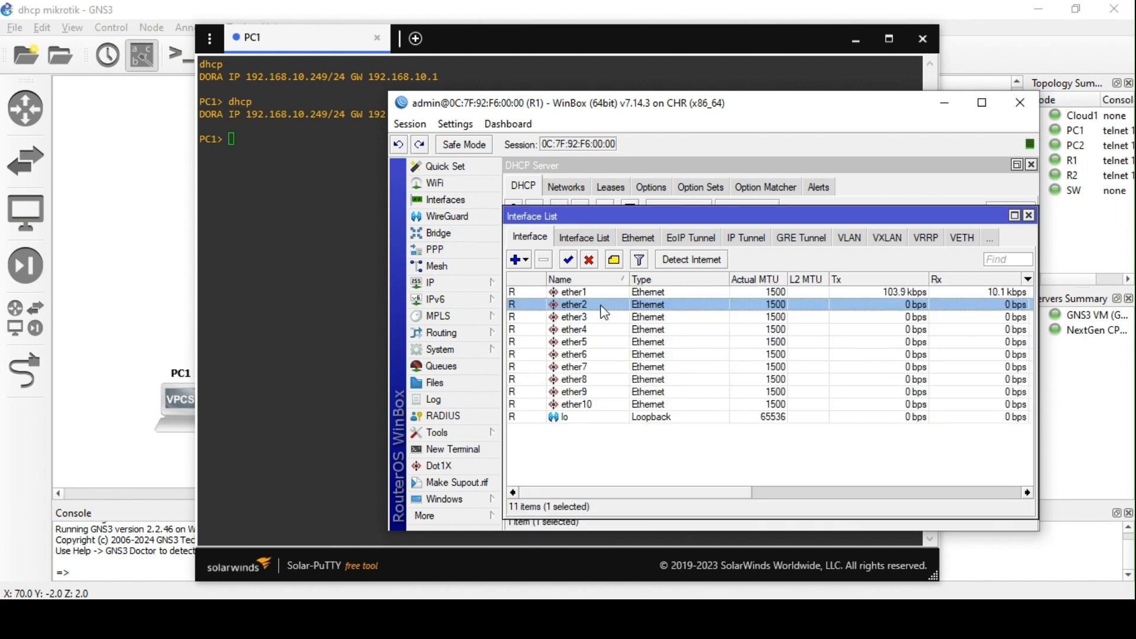
# - Uncheck Add ARP For Leases on dhcp1, then view its leases showing only 192.168.10.249
pyautogui.doubleClick(650, 304)
pyautogui.click(916, 197)
pyautogui.click(457, 287)
pyautogui.click(538, 246)
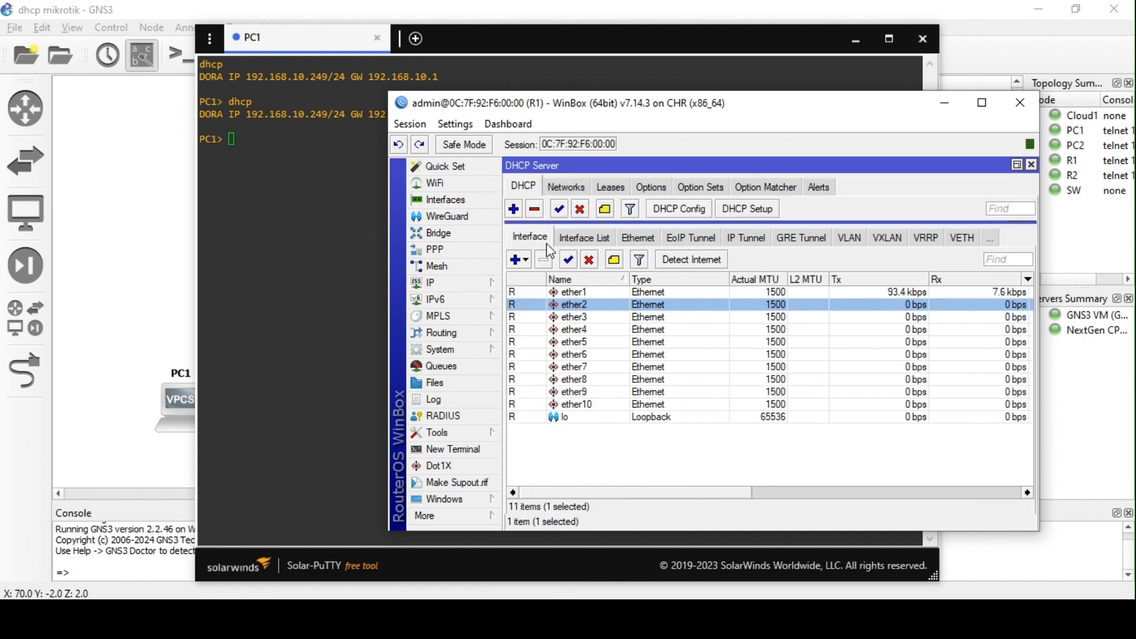
pyautogui.doubleClick(573, 243)
pyautogui.scroll(-3, 717, 394)
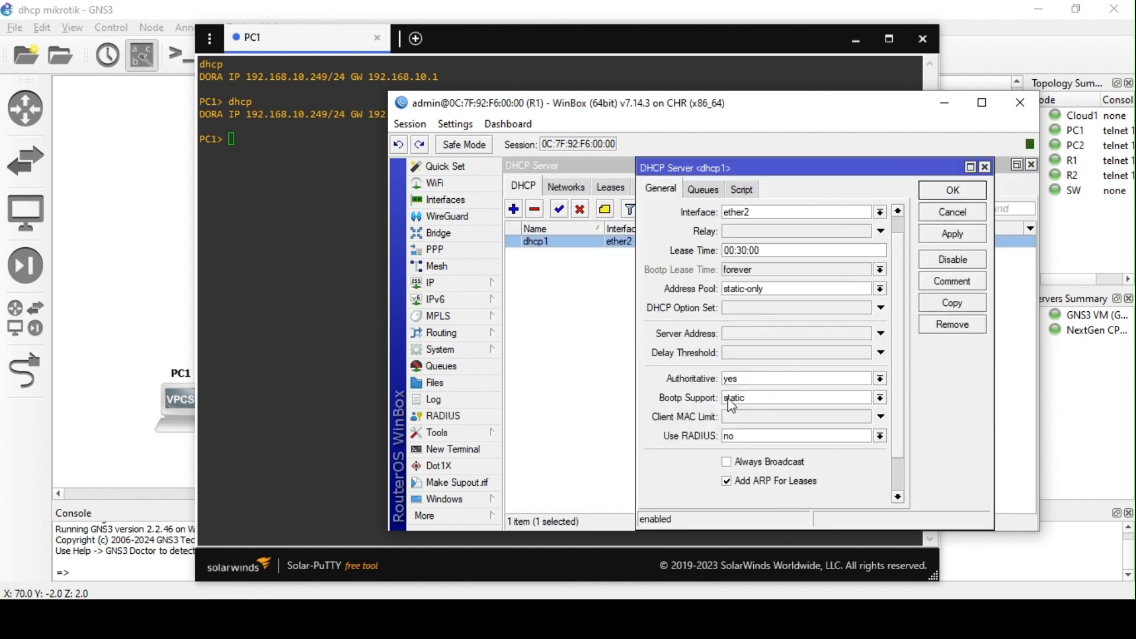
pyautogui.click(766, 443)
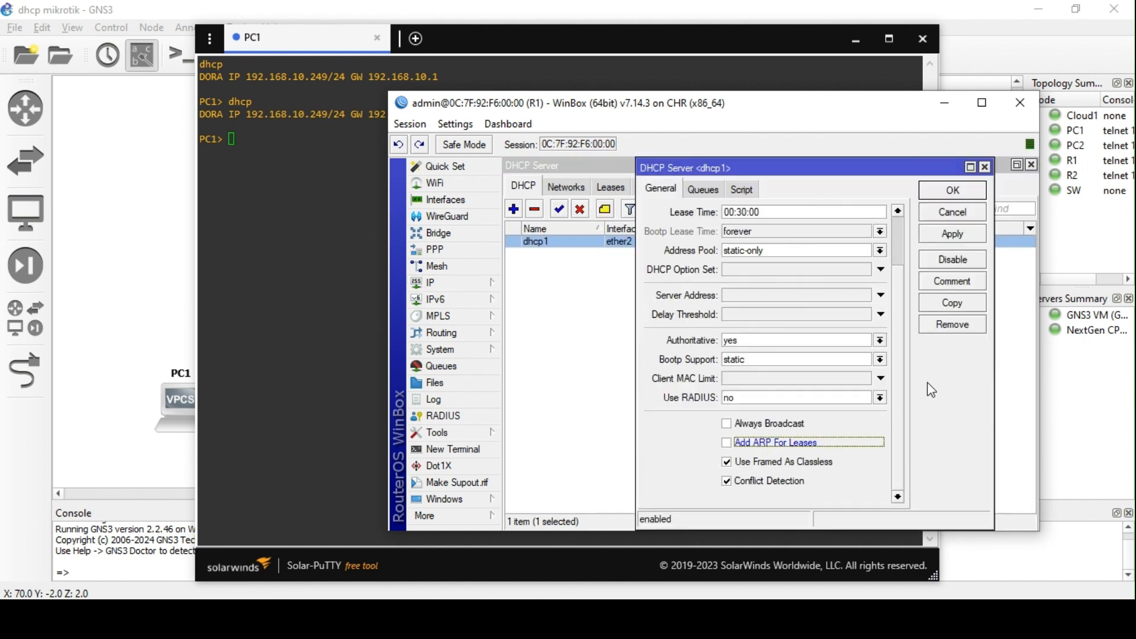
pyautogui.click(957, 235)
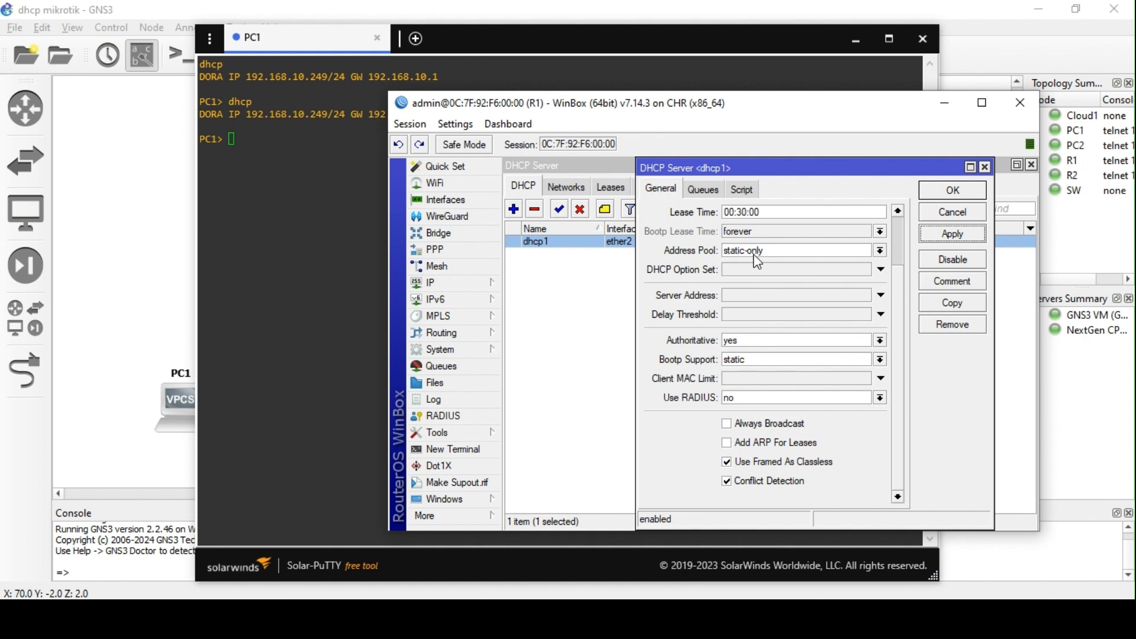
pyautogui.click(952, 191)
pyautogui.click(610, 187)
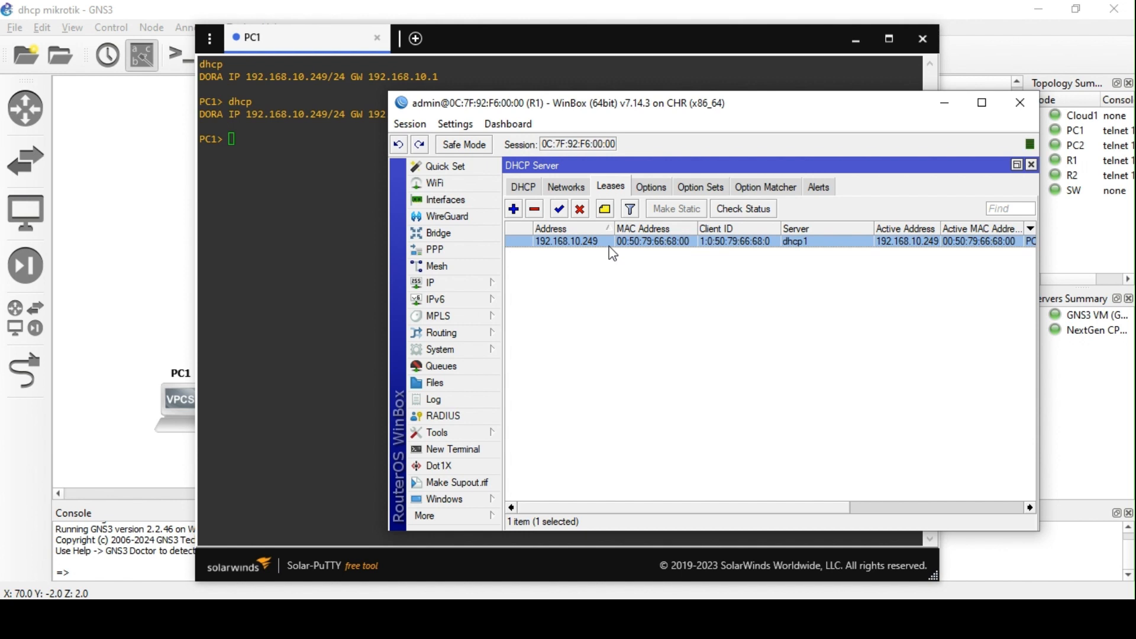
# - Open a console session on the PC2 node in the GNS3 topology
pyautogui.click(299, 203)
pyautogui.click(157, 261)
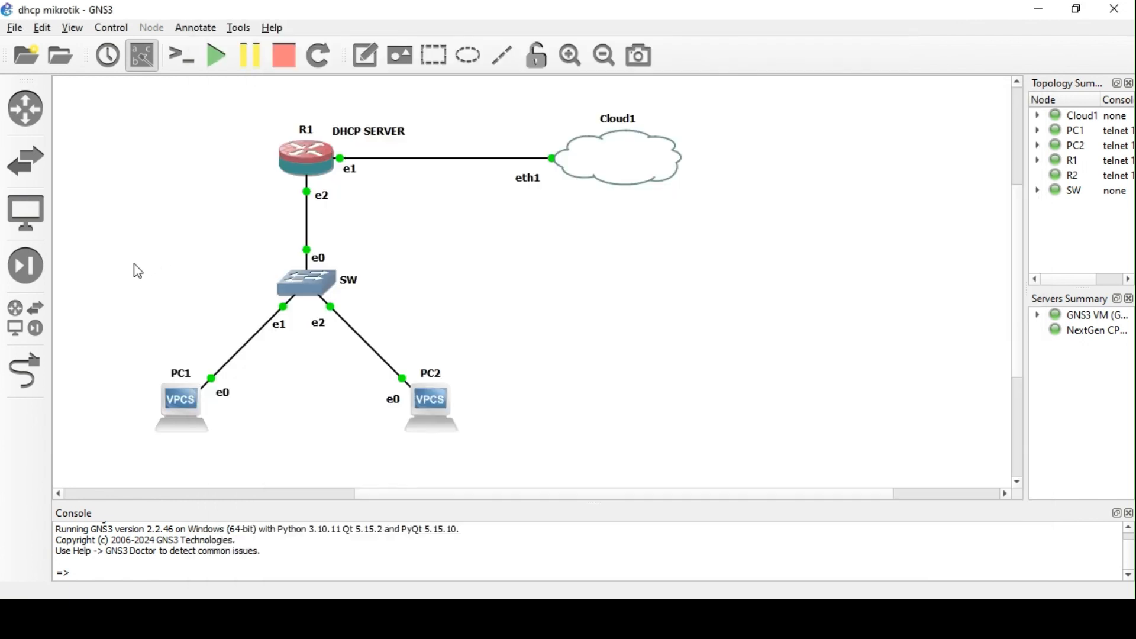
pyautogui.click(432, 403)
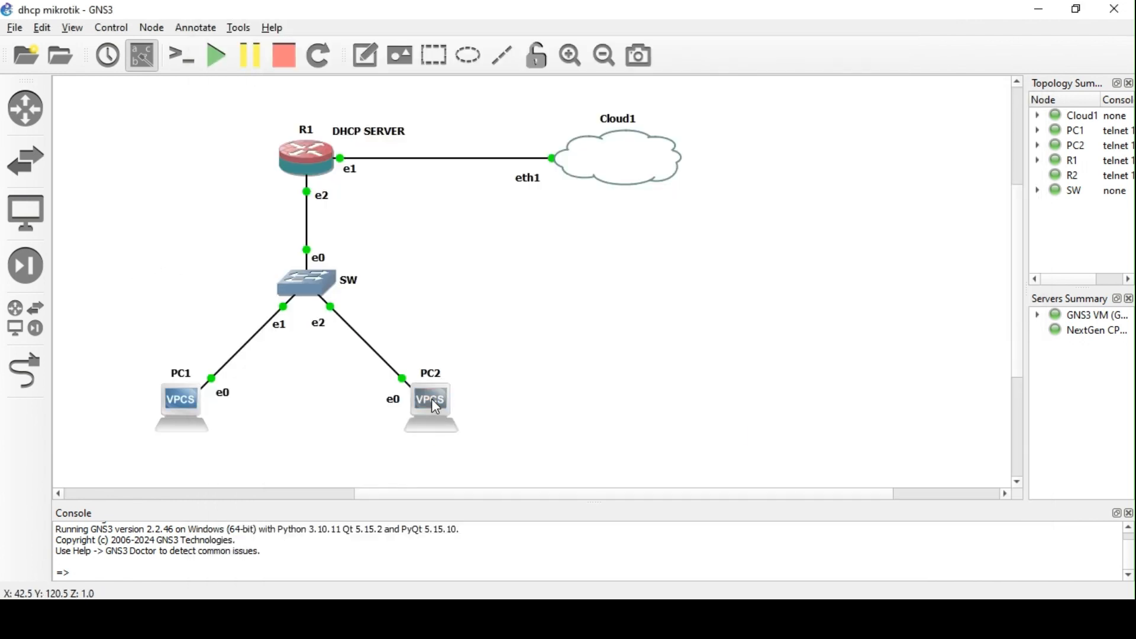
pyautogui.doubleClick(435, 407)
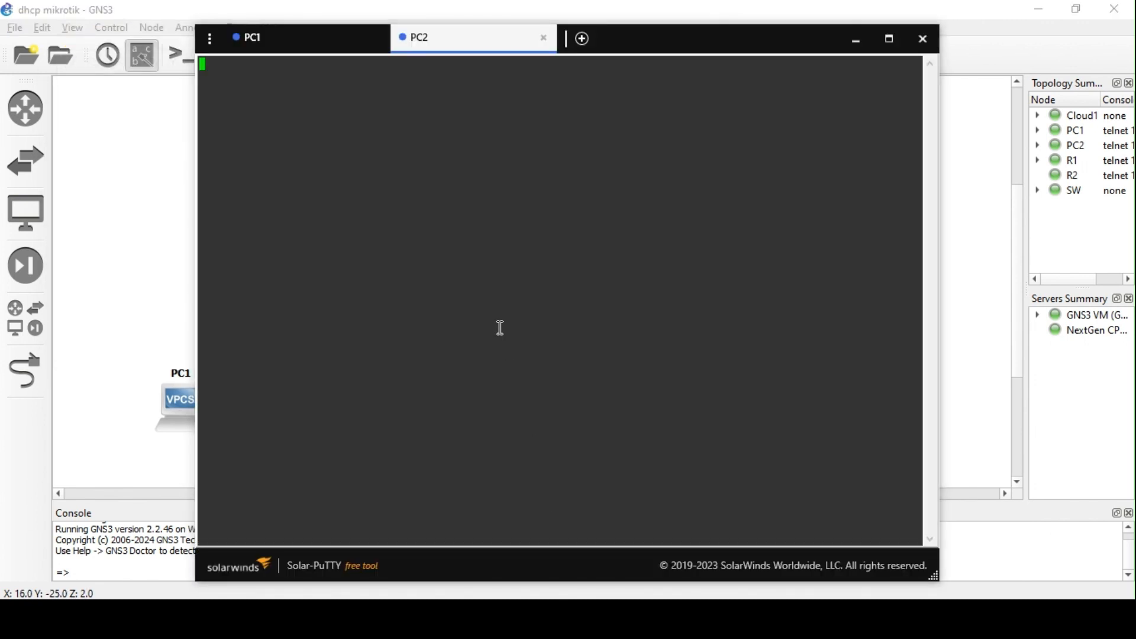
# - Run dhcp on PC2, which fails with "Can't find dhcp server", then return to WinBox
pyautogui.write('dhco')
pyautogui.press('BackSpace')
pyautogui.write('p')
pyautogui.press('Return')
pyautogui.click(345, 620)
pyautogui.write('DDD')
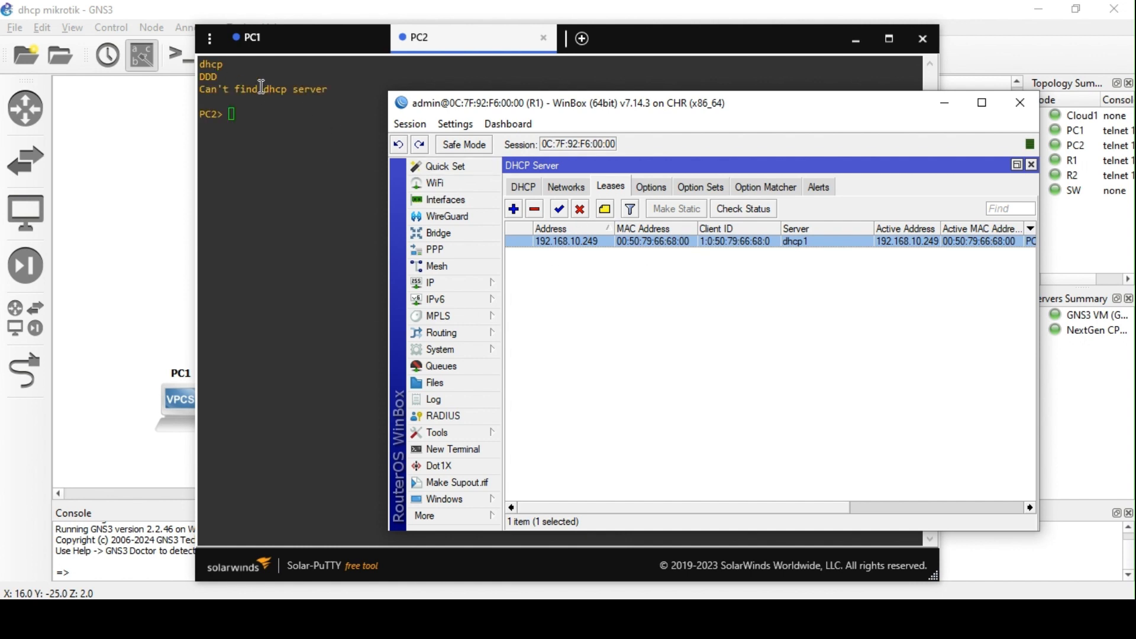
# - Set dhcp1's Address Pool to dhcp_pool3 and show the current leases
pyautogui.click(524, 187)
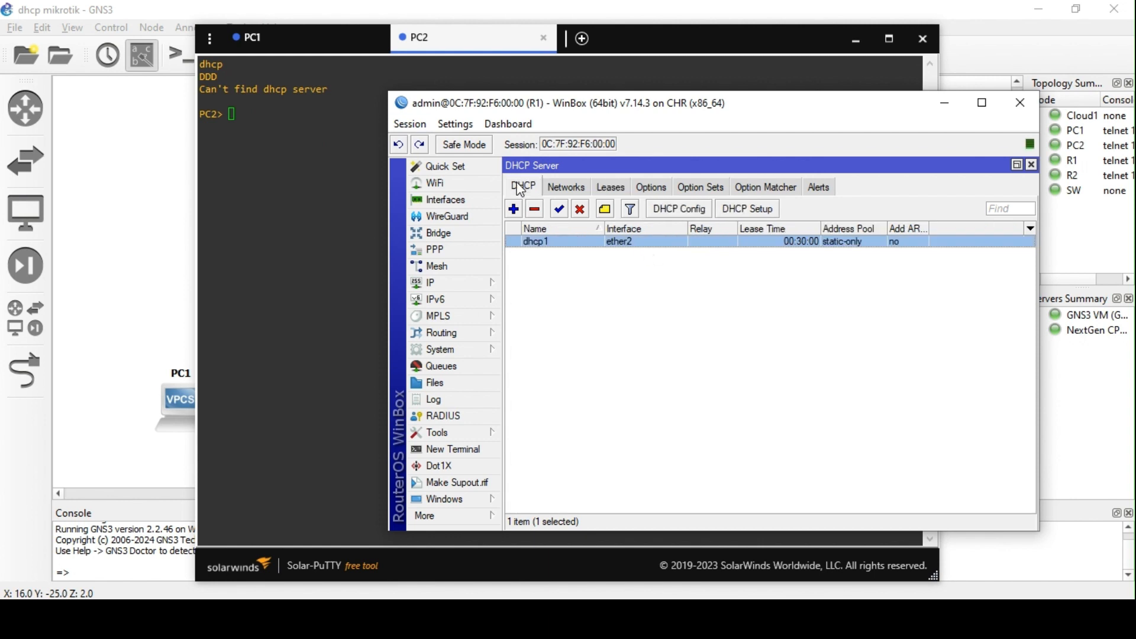
pyautogui.doubleClick(626, 246)
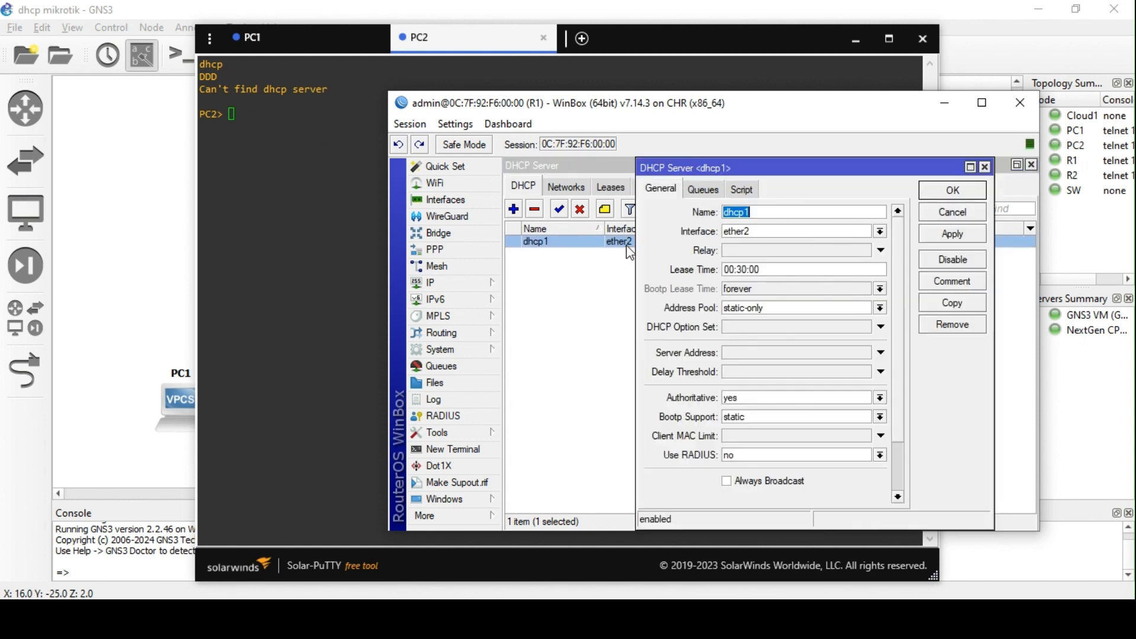
pyautogui.click(880, 308)
pyautogui.click(826, 326)
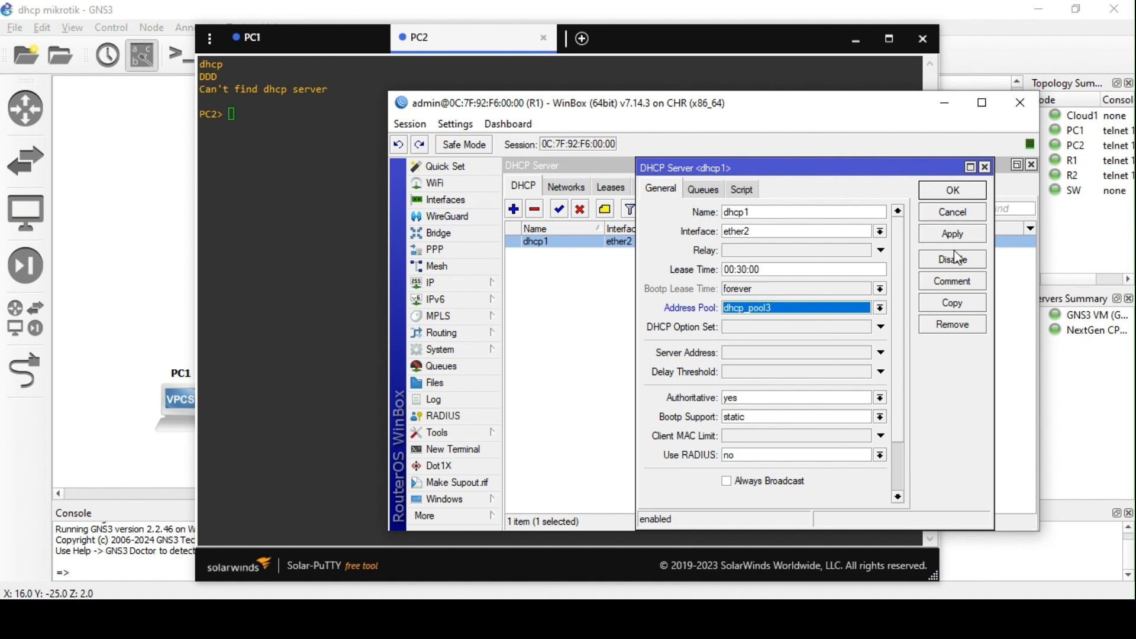
pyautogui.click(959, 234)
pyautogui.scroll(-2, 872, 342)
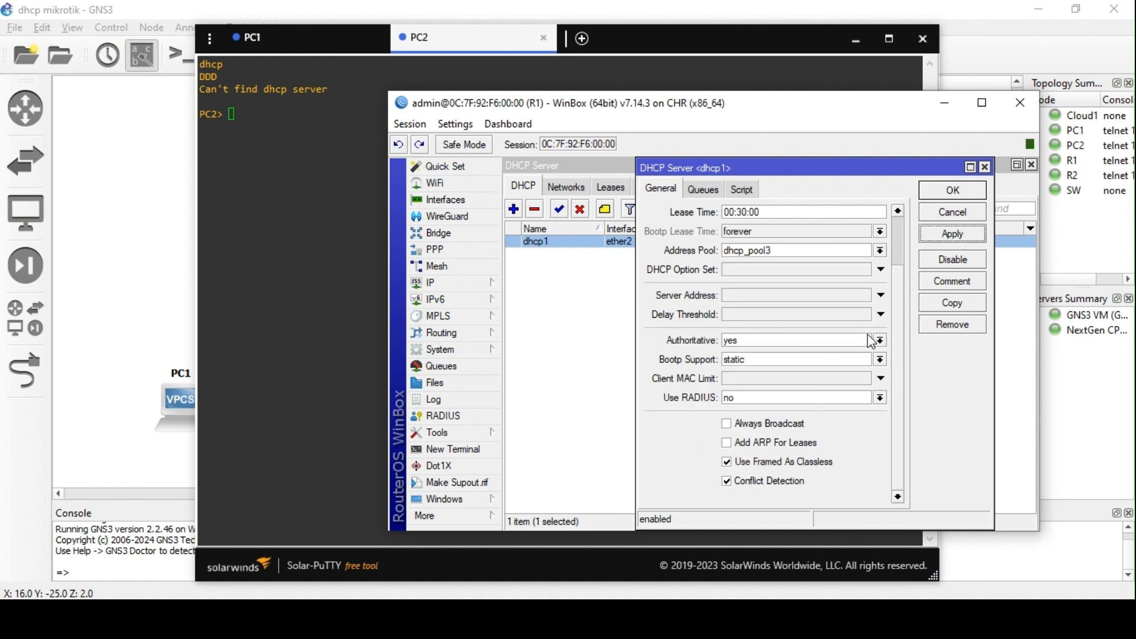
pyautogui.scroll(2, 871, 342)
pyautogui.click(968, 190)
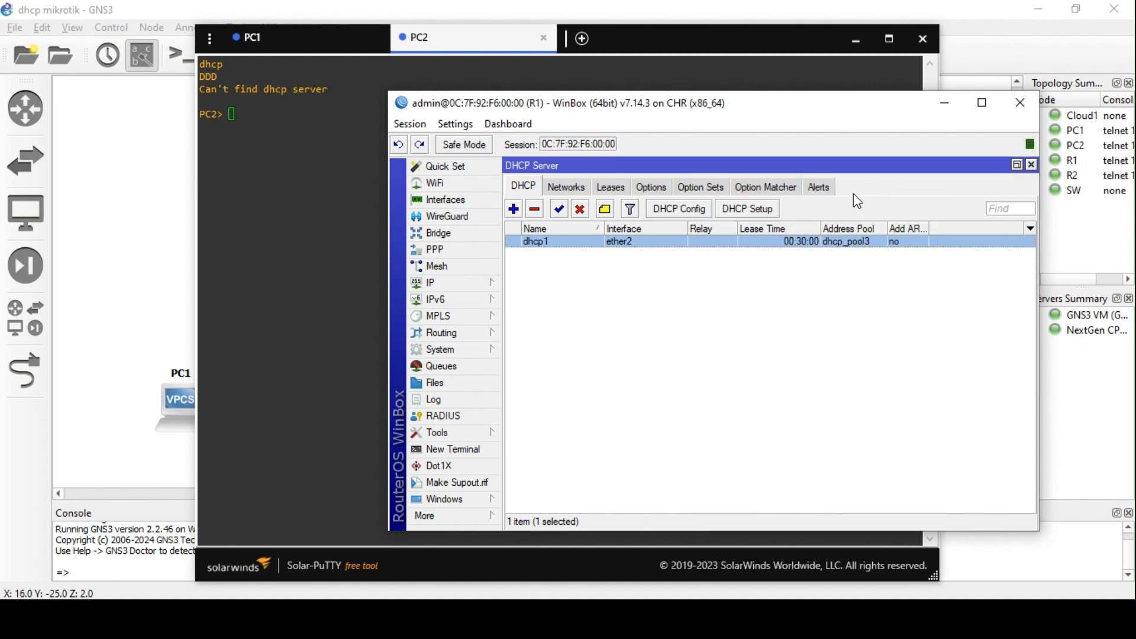
pyautogui.click(614, 193)
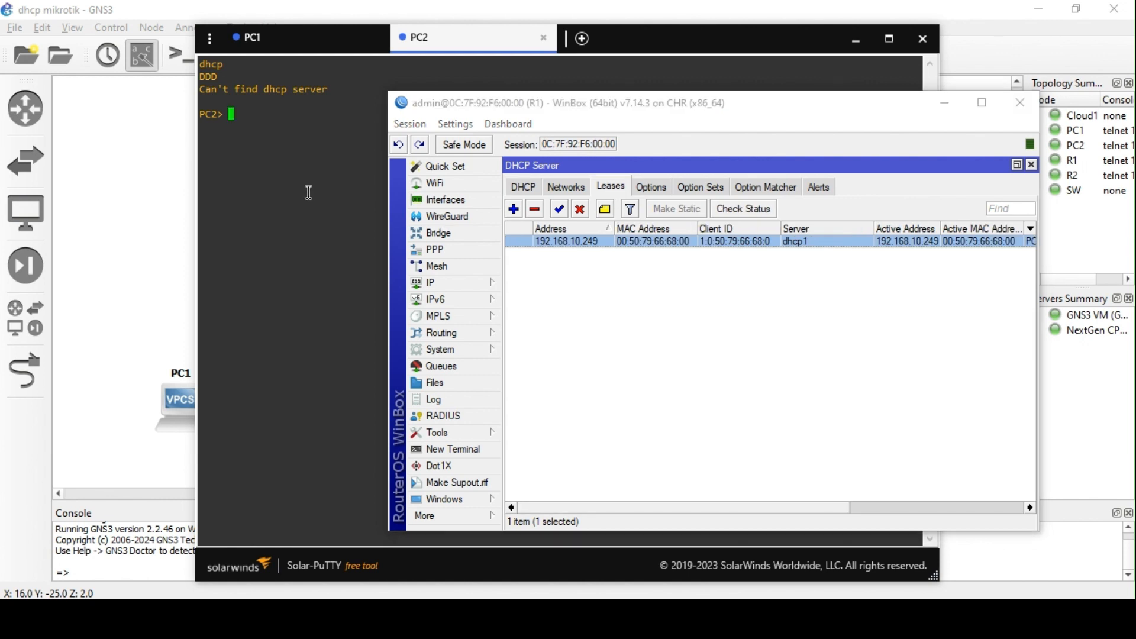
# - Run dhcp on PC2 again so it obtains 192.168.10.248/24
pyautogui.click(311, 188)
pyautogui.write('dhcp')
pyautogui.press('Return')
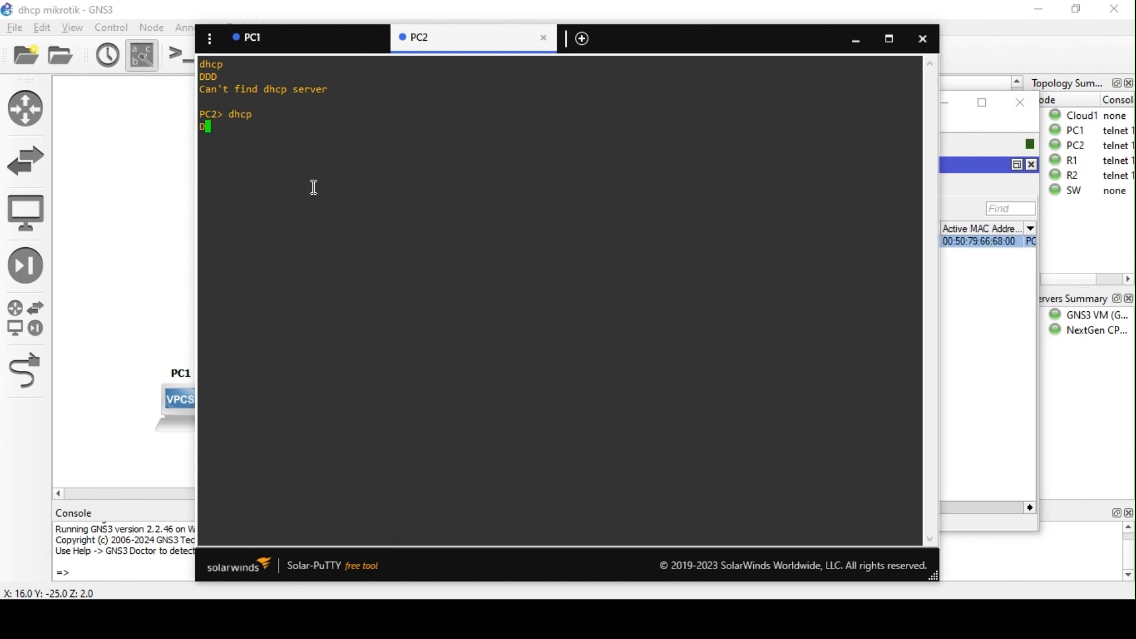
pyautogui.click(975, 331)
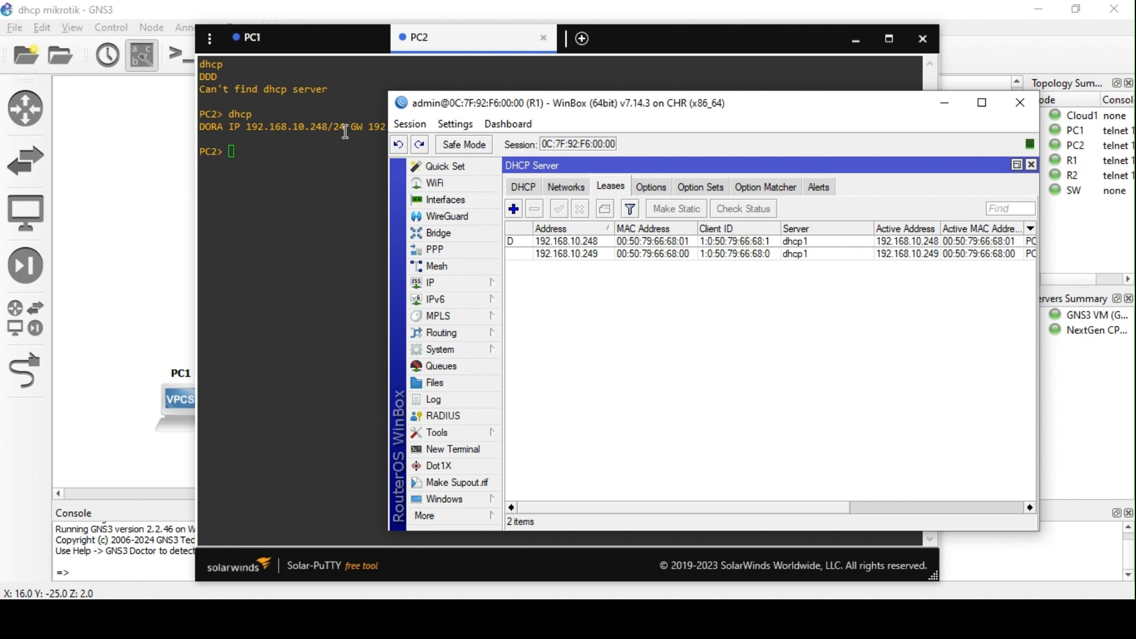
# - Check that dhcp_pool3 covers 192.168.10.11–192.168.10.254 in the IP pools list
pyautogui.click(650, 242)
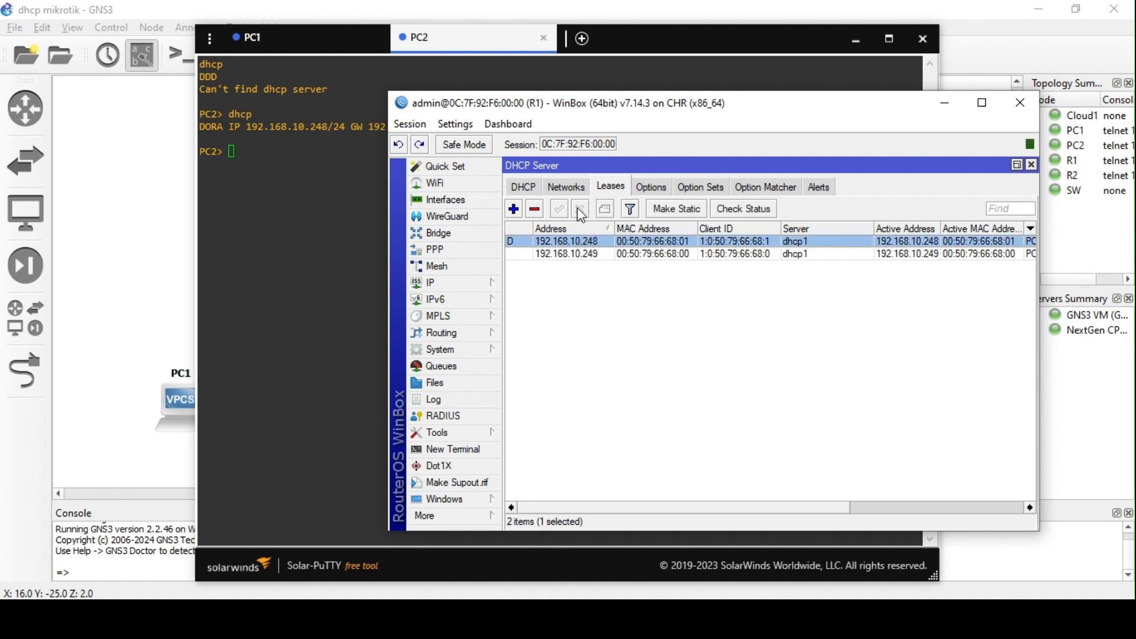
pyautogui.click(524, 188)
pyautogui.click(451, 284)
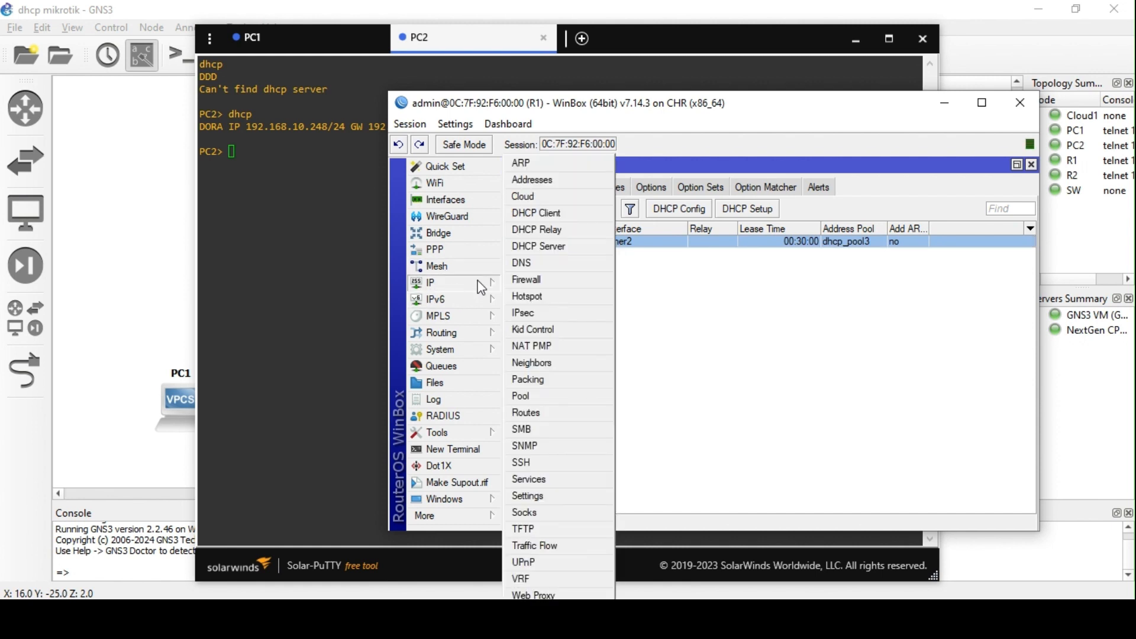
pyautogui.click(543, 397)
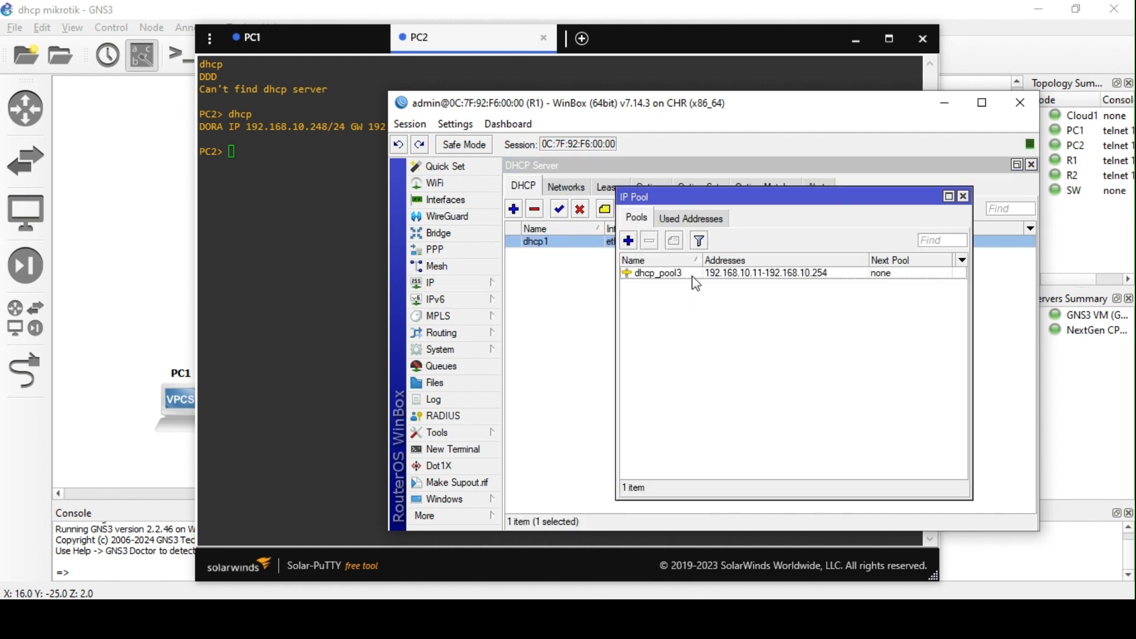
pyautogui.click(963, 196)
# - Try dhcp1's Authoritative options (after 10s delay, after 2s delay), then set it back to yes
pyautogui.doubleClick(594, 243)
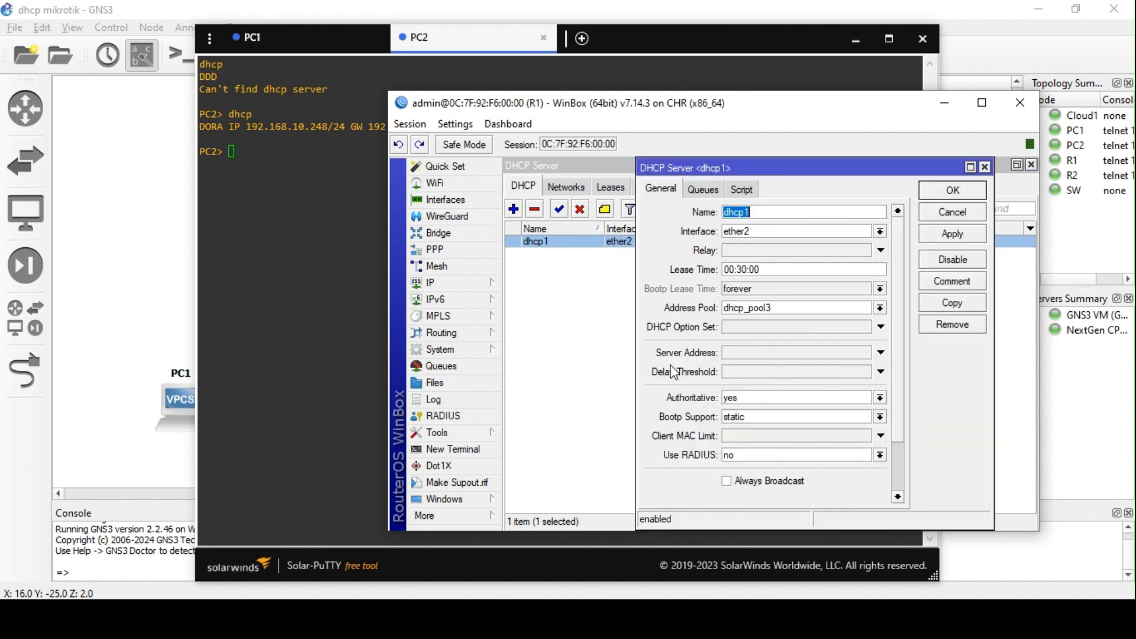
pyautogui.scroll(-1, 675, 371)
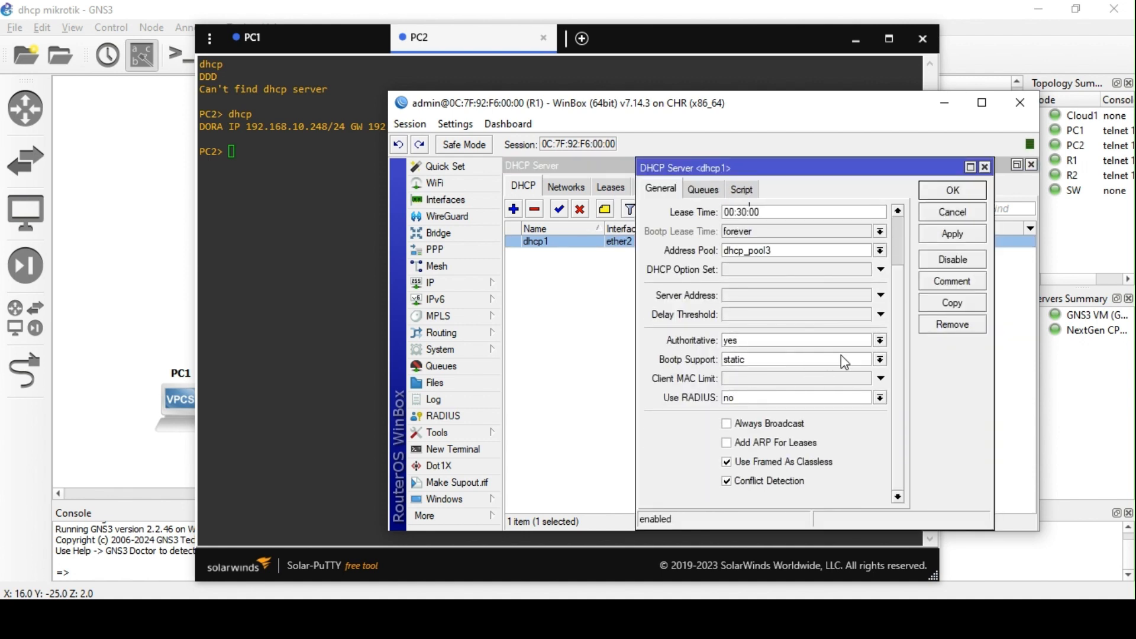
pyautogui.click(880, 341)
pyautogui.click(848, 365)
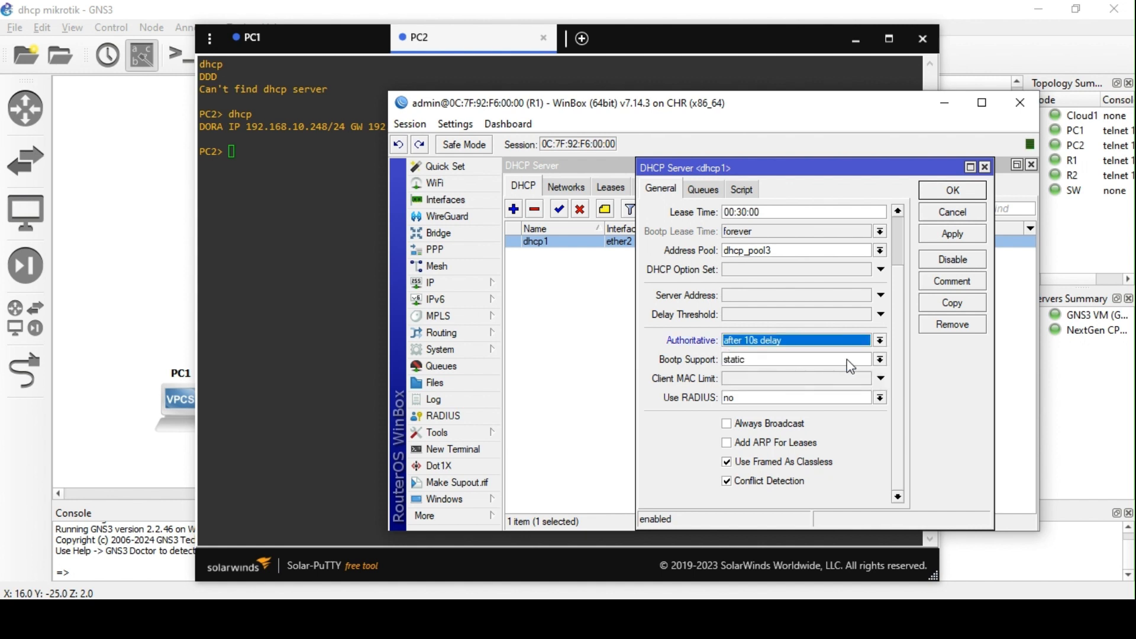
pyautogui.click(880, 341)
pyautogui.click(800, 355)
pyautogui.click(881, 339)
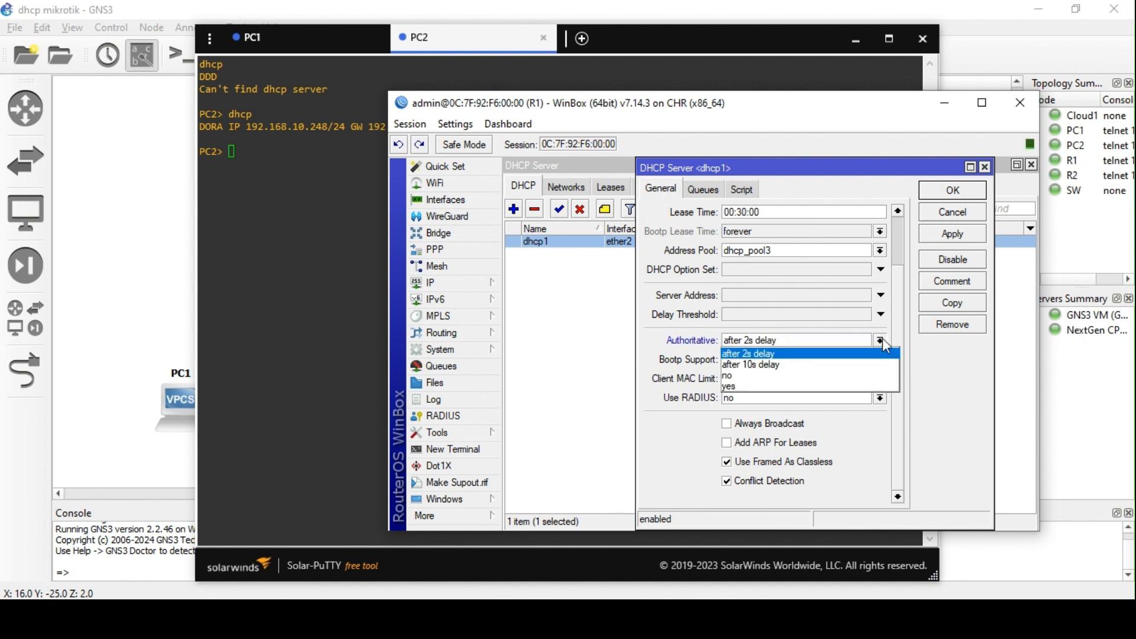
pyautogui.click(787, 388)
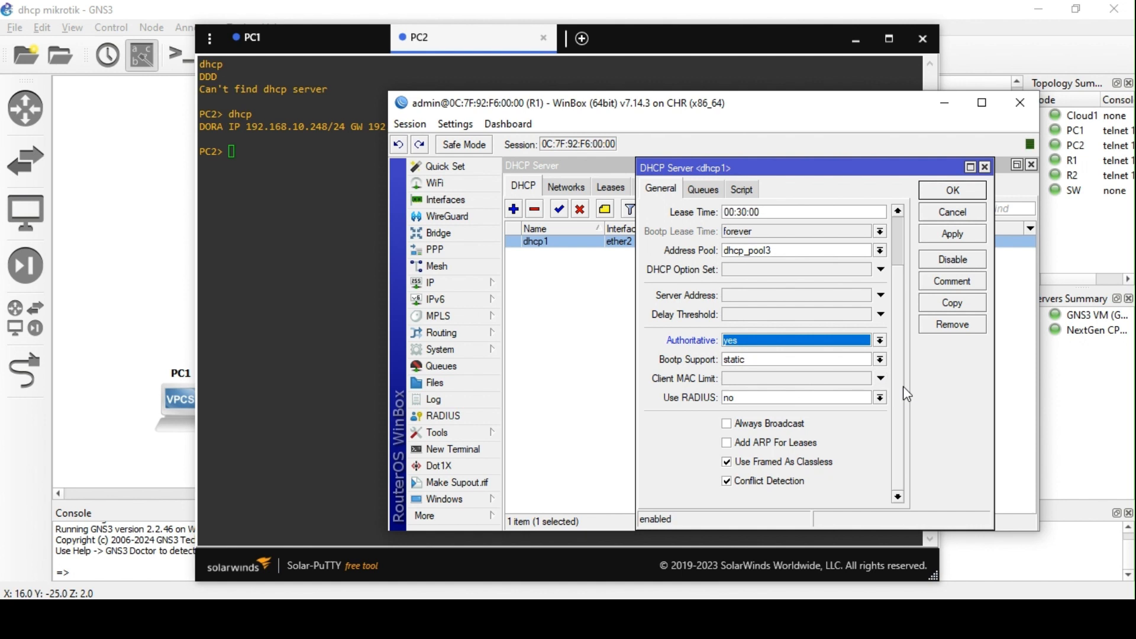
pyautogui.scroll(3, 826, 352)
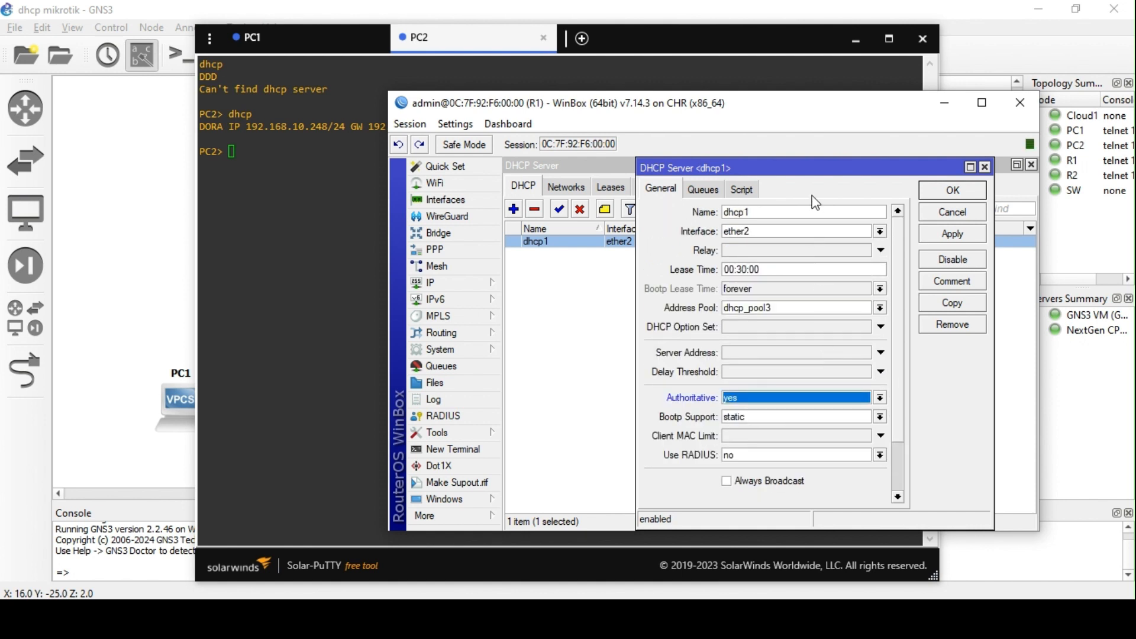
pyautogui.scroll(-1, 812, 417)
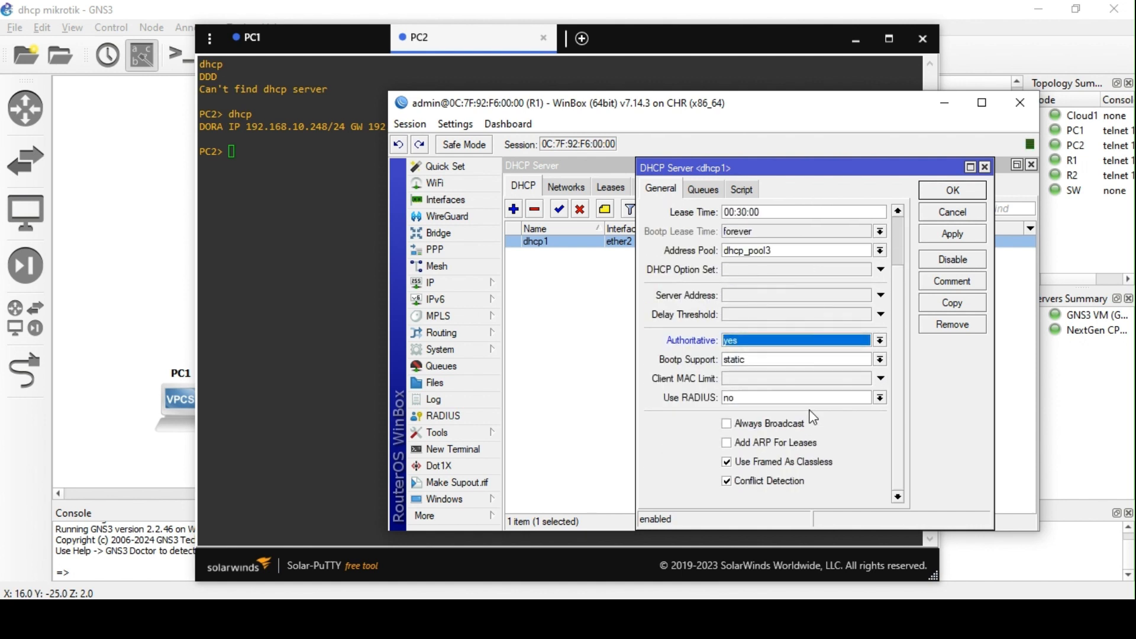
pyautogui.scroll(1, 797, 465)
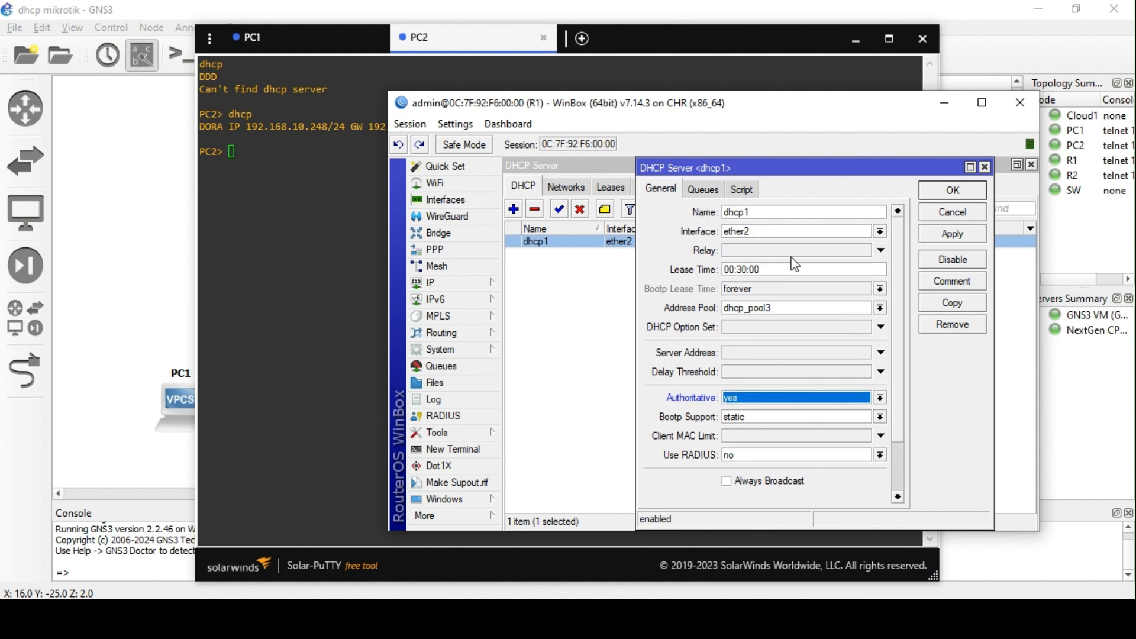
pyautogui.click(984, 167)
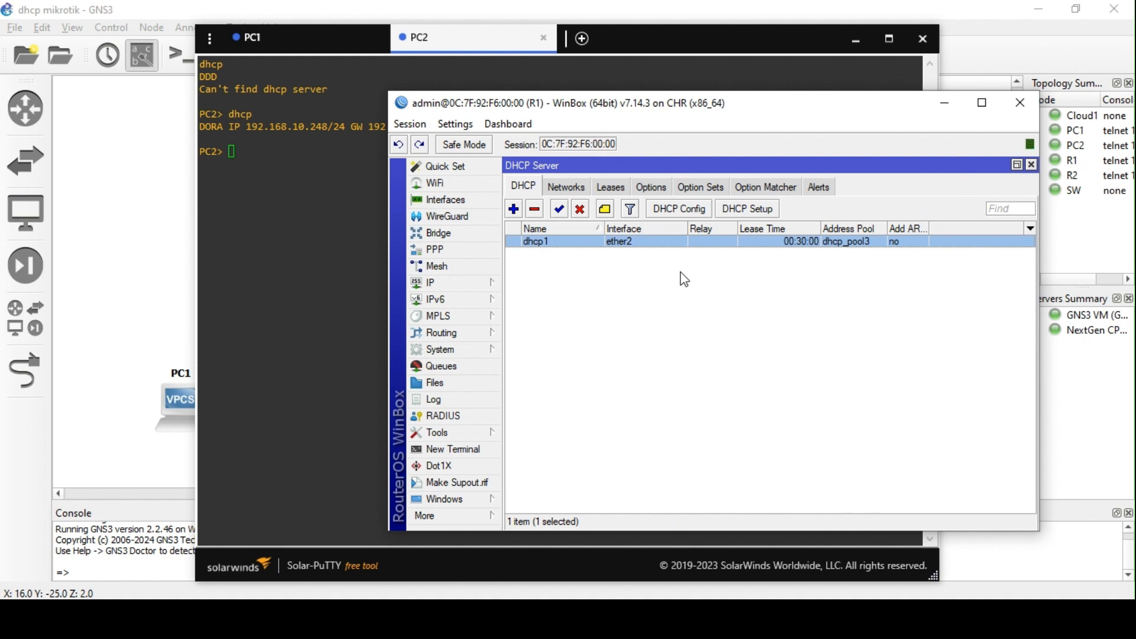
# - Review leases 192.168.10.248 and 192.168.10.249, then close WinBox and PC2's console
pyautogui.click(613, 191)
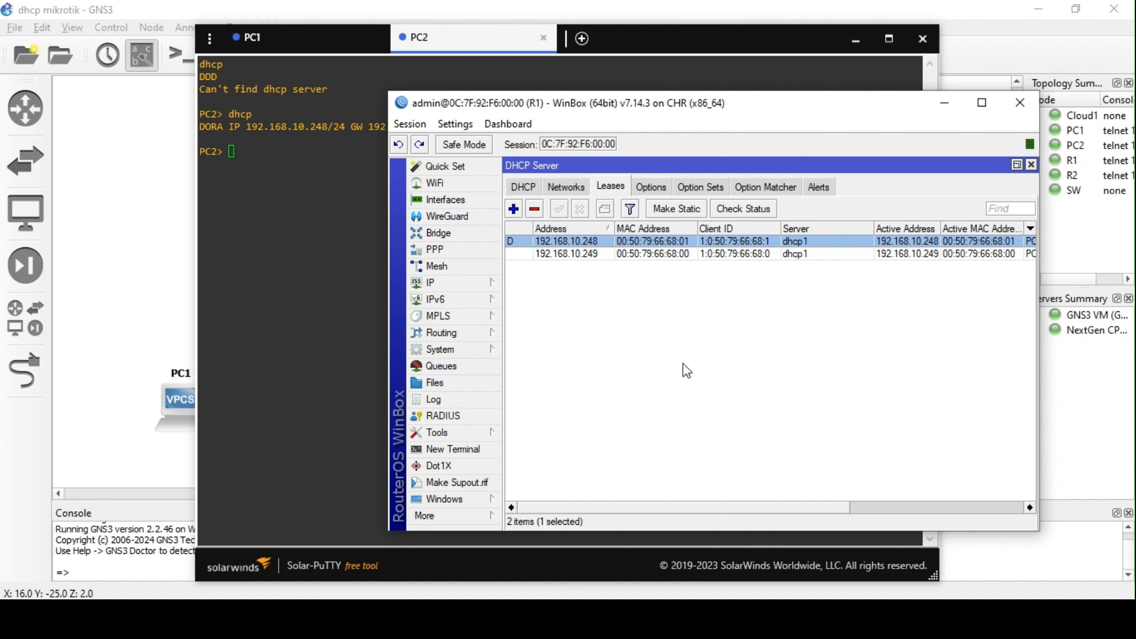
pyautogui.click(1020, 103)
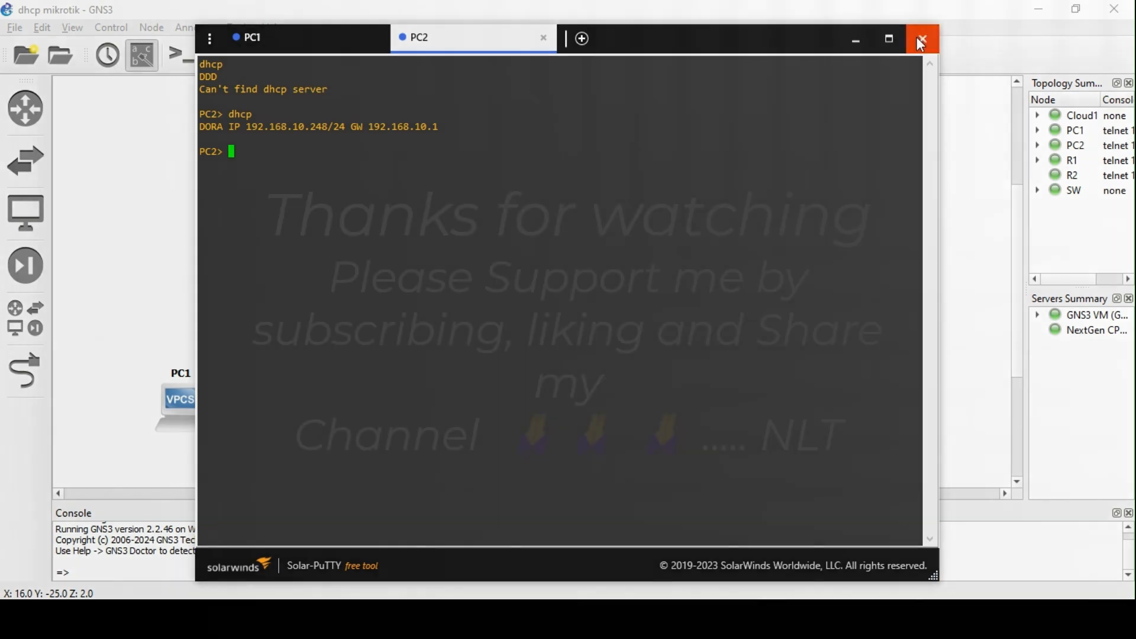
pyautogui.click(922, 40)
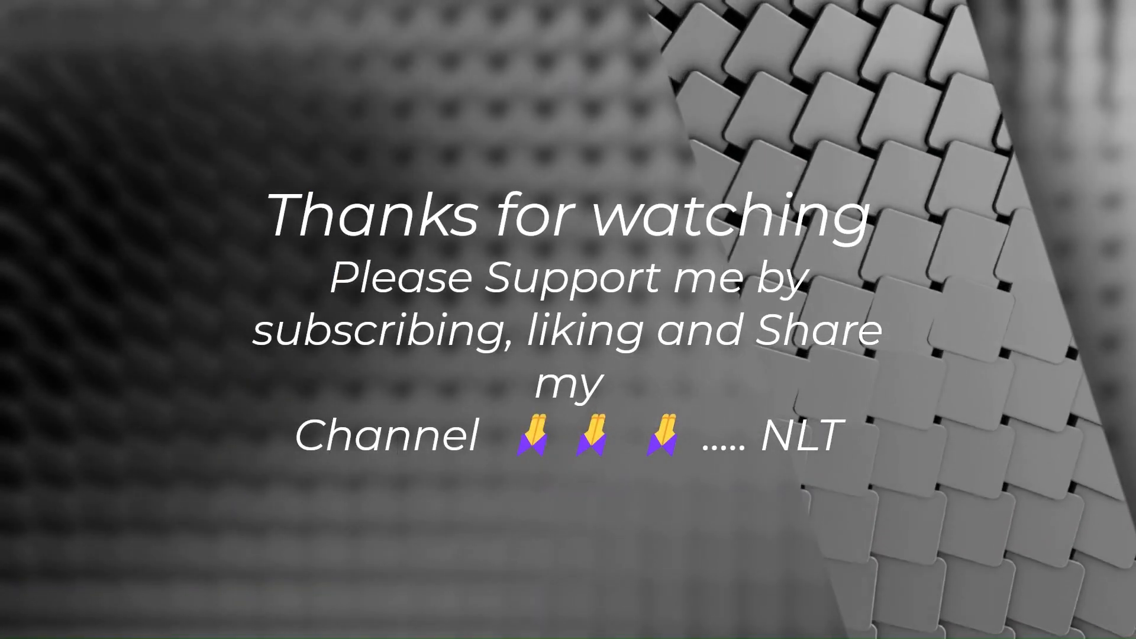